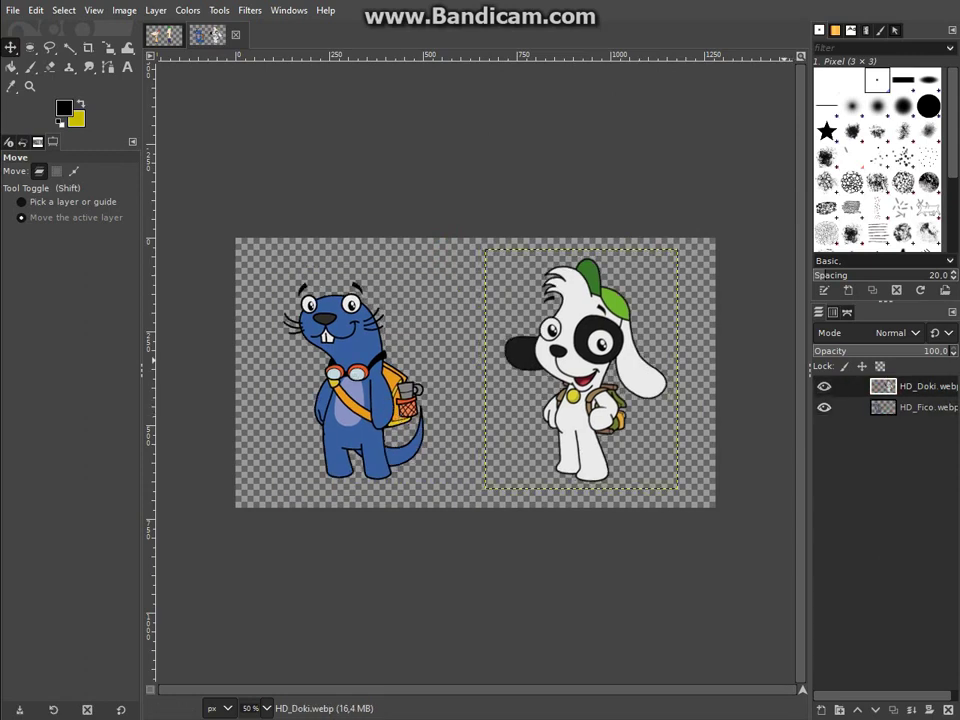
Step: Delete the original backpack-wearing HD_Doki dog layer
key("XF86AudioLowerVolume")
left_click(264, 708)
right_click(883, 386)
left_click(808, 191)
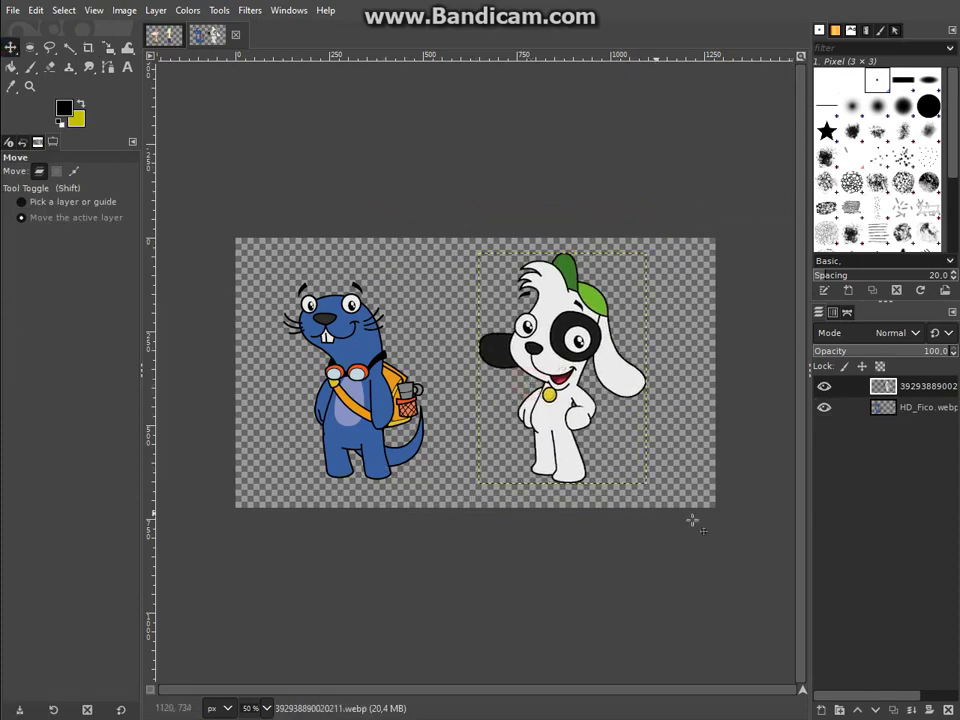
Step: Nudge the new dog layer slightly to the right at 100% zoom
key("1")
key("p")
key("m")
left_click_drag(545, 316, 598, 318)
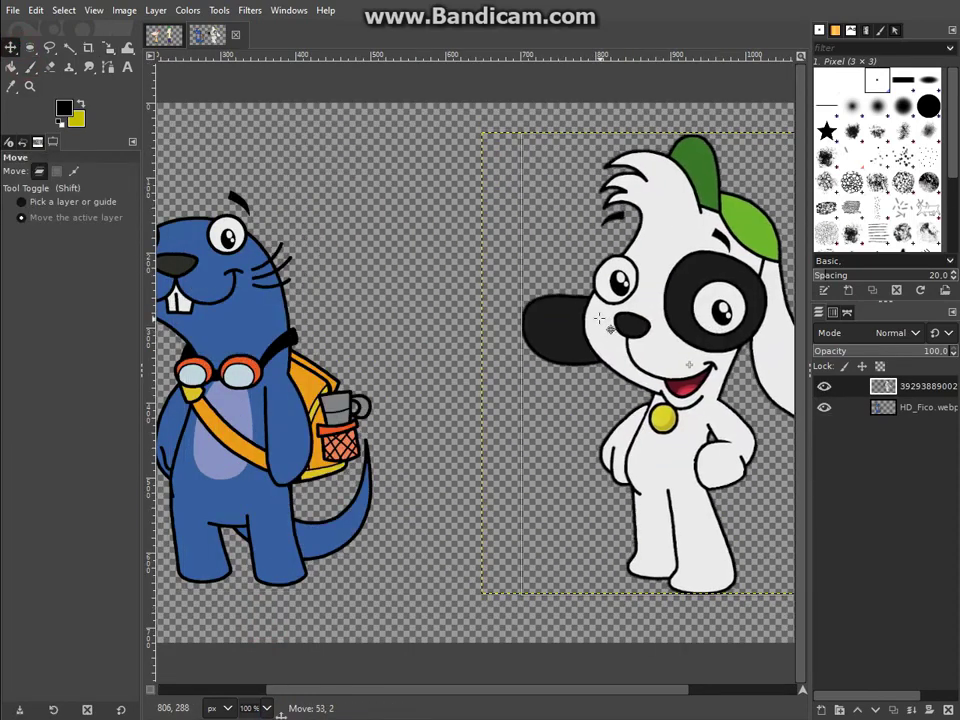
left_click_drag(471, 689, 528, 689)
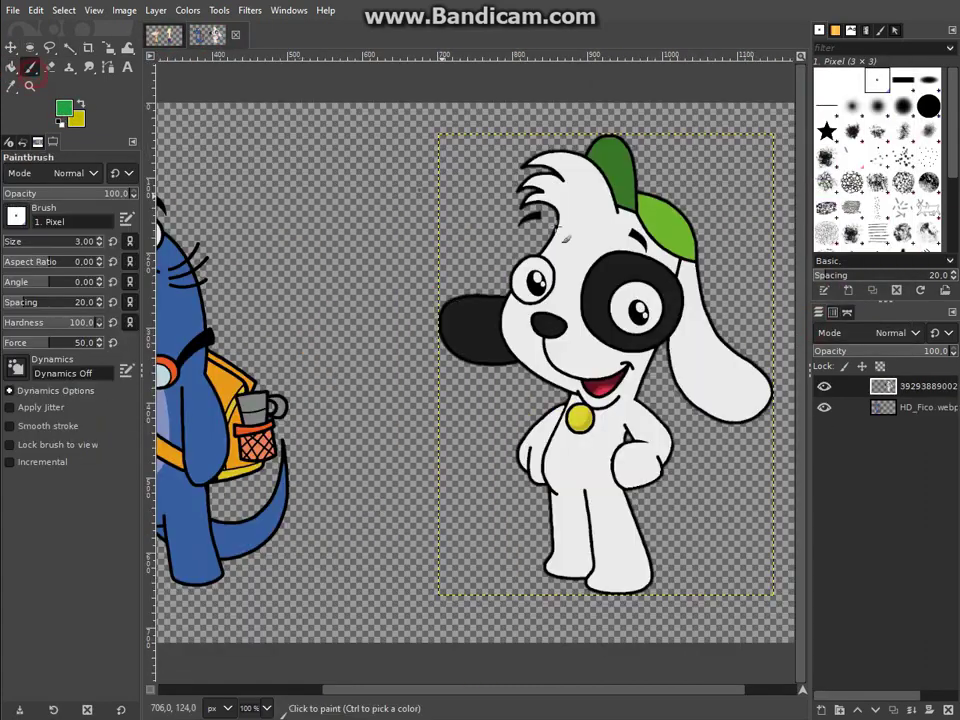
Step: Outline the dog's white hair tuft with a freehand selection
left_click(51, 50)
key("shift+b")
key("u")
left_click(680, 262)
key("Escape")
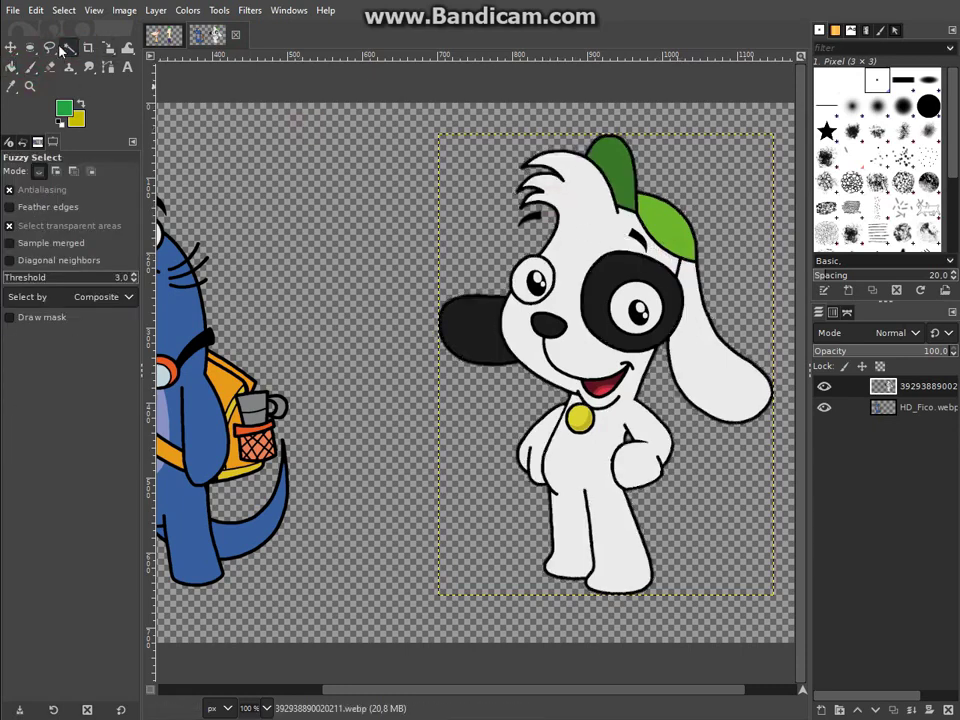
key("f")
left_click_drag(386, 692, 439, 692)
left_click(455, 195)
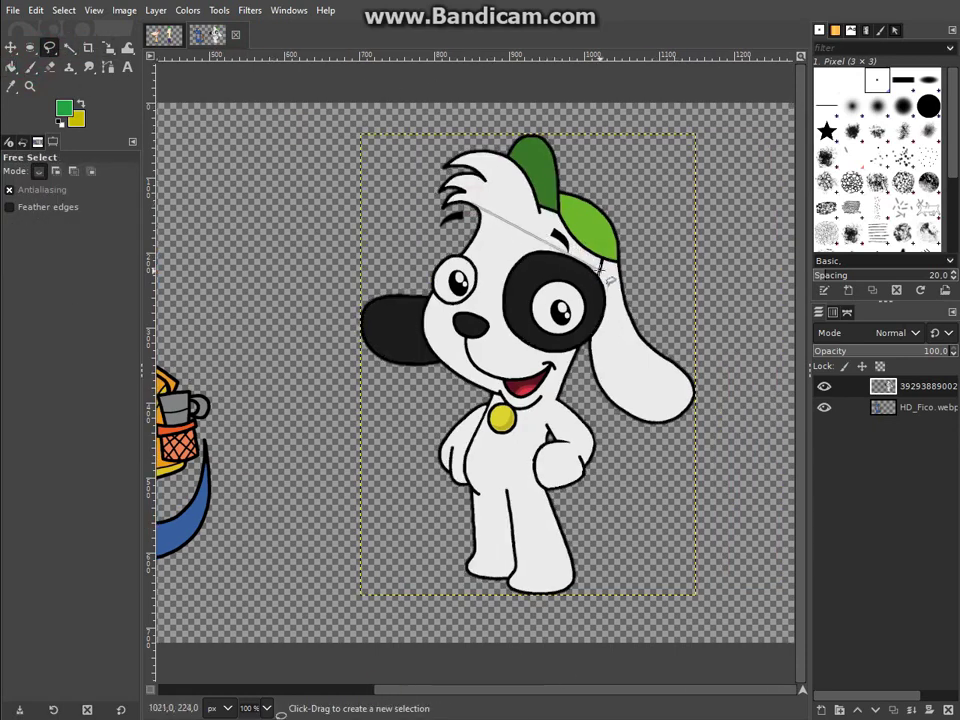
left_click(493, 183)
key("Return")
Step: Bucket-fill the selected hair tuft green
key("shift+b")
left_click(520, 225)
key("e")
key("shift+b")
left_click(490, 180)
Step: Touch up the hair edges with a hard round 1 px brush at 200% zoom
left_click(31, 67)
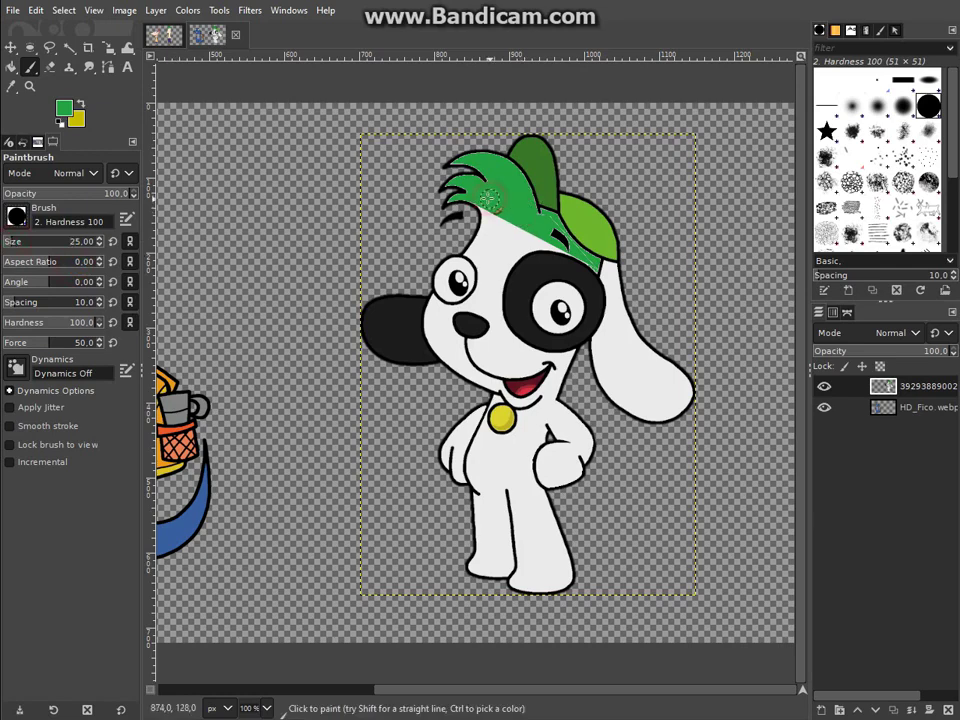
key("2")
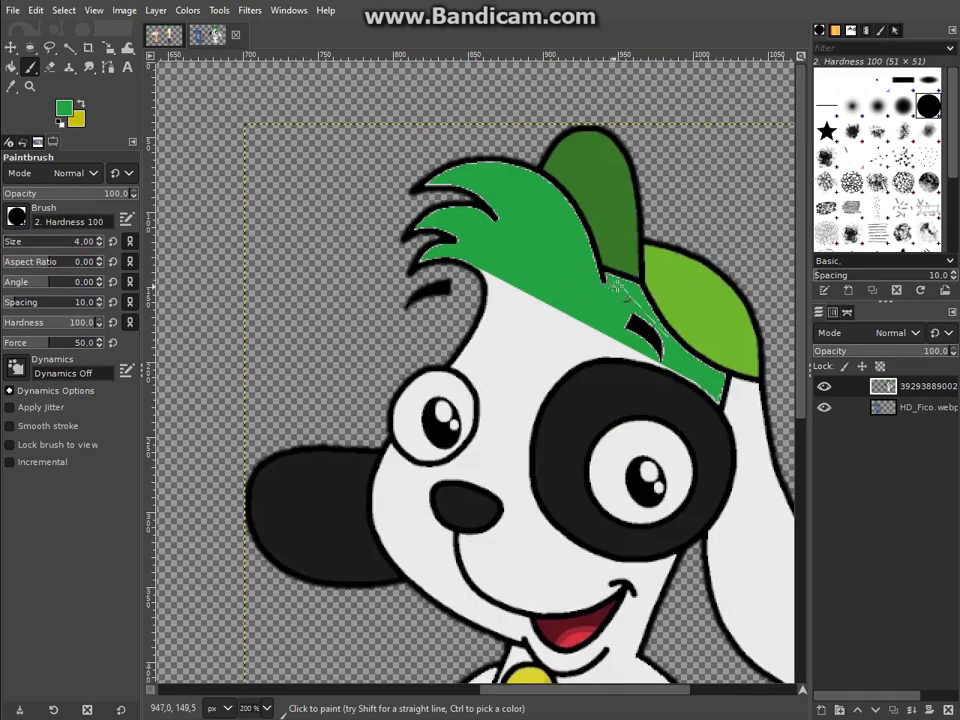
left_click(96, 243)
key("1")
left_click(872, 407)
left_click(63, 107)
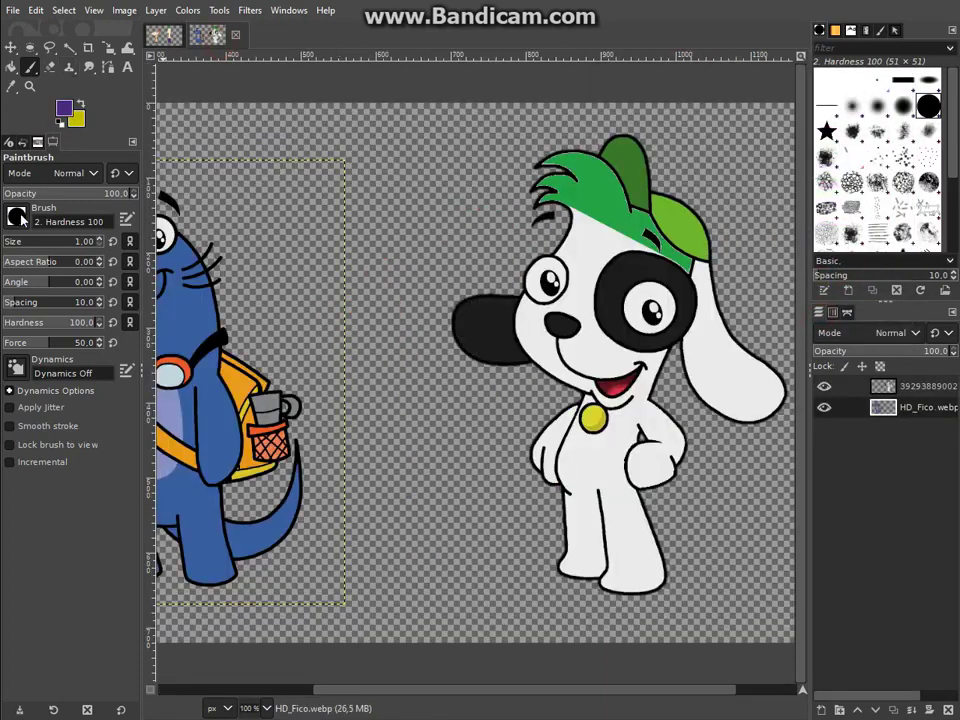
Step: Paint a purple block-brush band across the dog's legs and fill the pants area purple
left_click(870, 386)
left_click(586, 537)
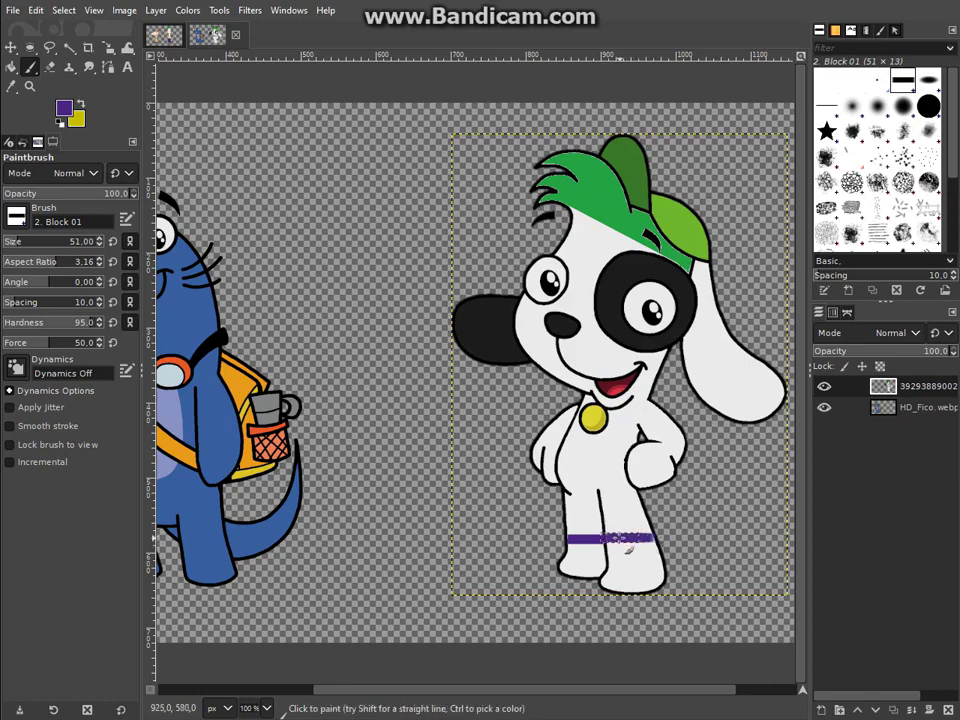
key("period")
key("period")
key("comma")
key("comma")
key("shift+b")
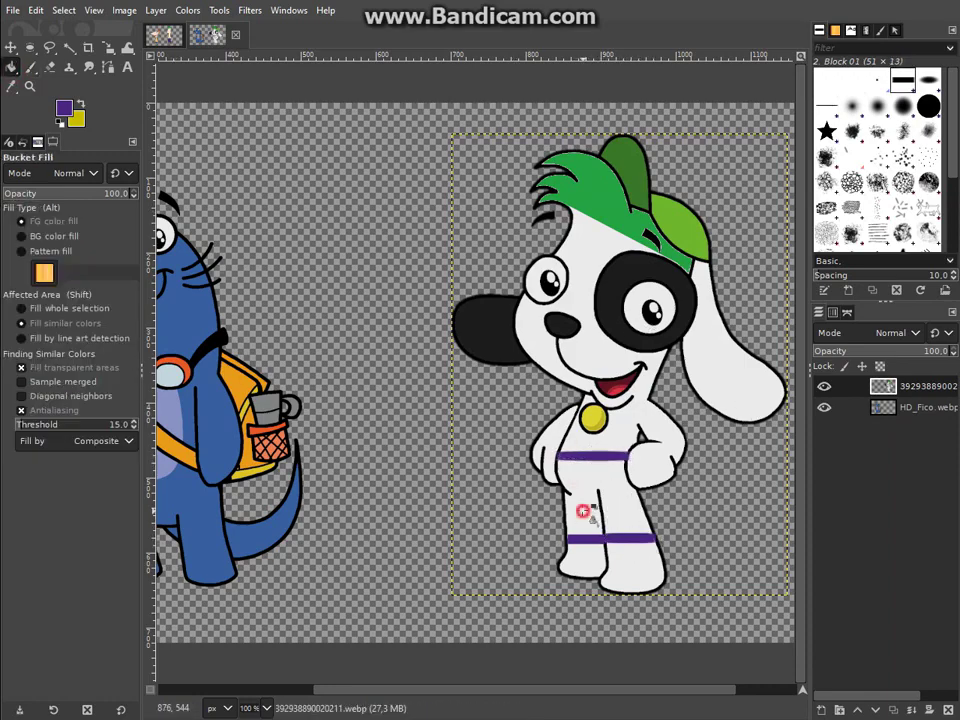
left_click(582, 508)
Step: Retry the purple pants fill, inspect it at 200% zoom, then undo it
key("p")
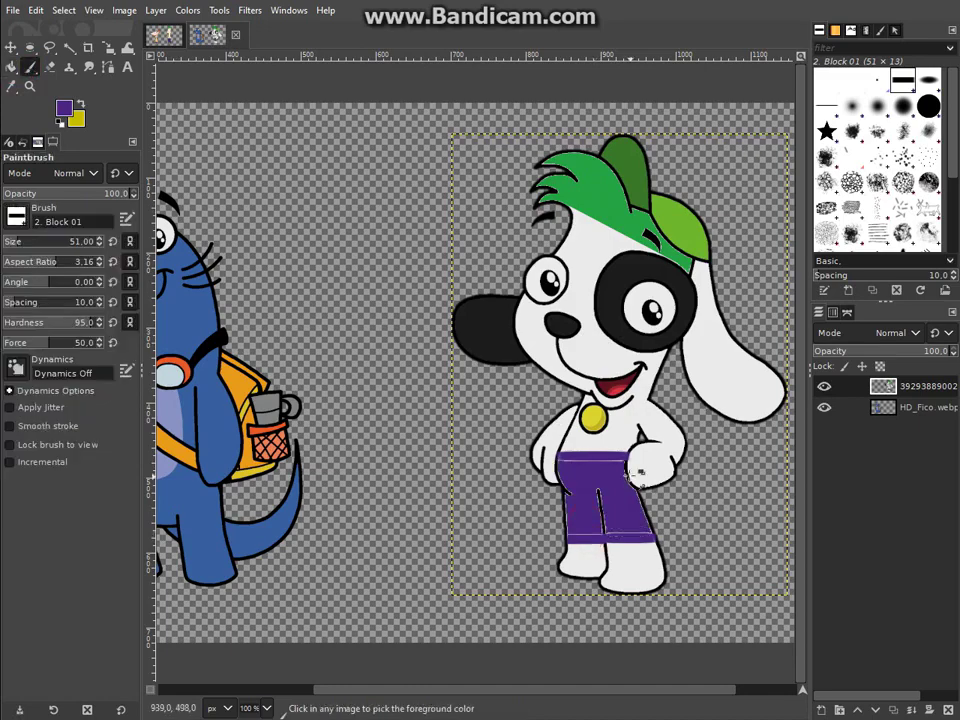
left_click(63, 107)
left_click(793, 321)
key("comma")
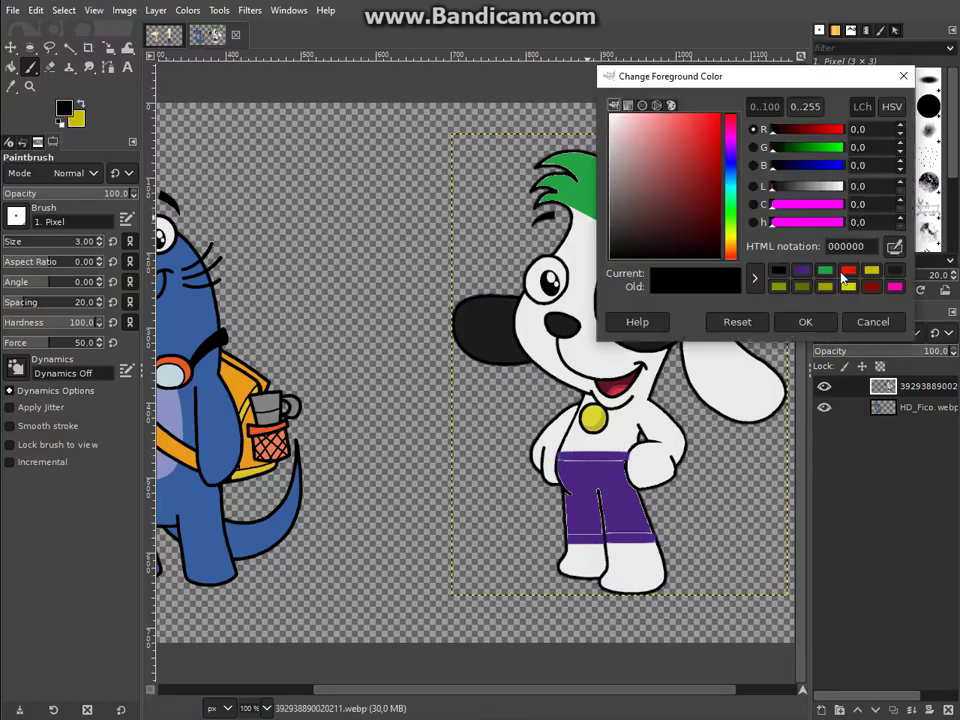
left_click(582, 534, "ctrl")
key("shift+b")
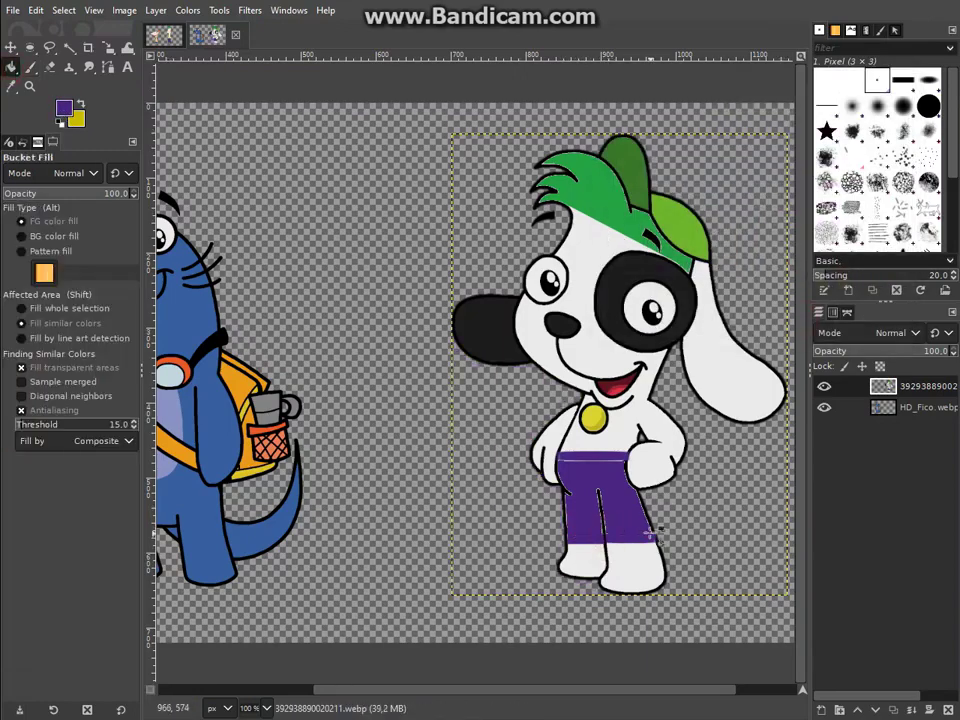
left_click(648, 533)
left_click(255, 708)
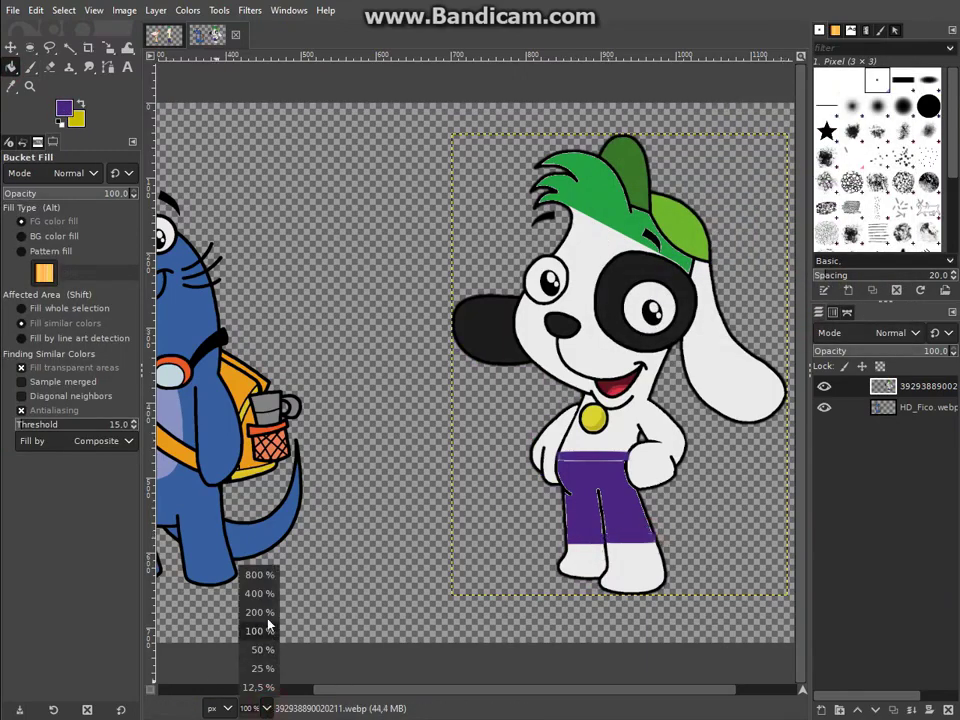
left_click(265, 615)
scroll(540, 600, "up", 2)
key("ctrl+z")
Step: Select the pants region between the purple bands and cut it out
left_click(540, 527, "ctrl")
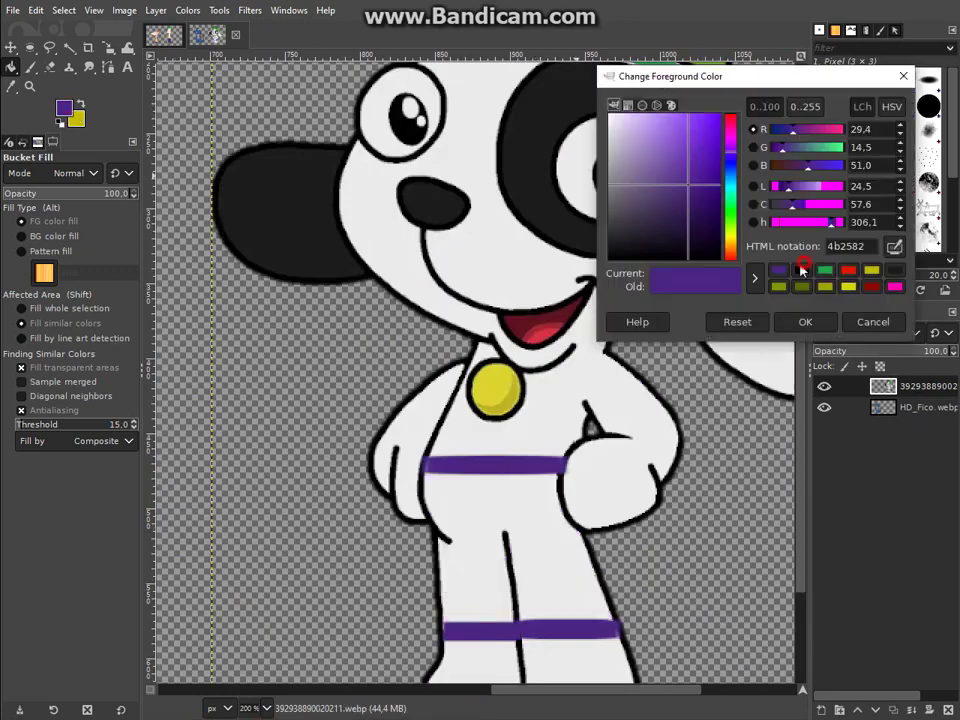
key("p")
left_click(69, 47)
left_click_drag(490, 560, 857, 628)
key("ctrl+x")
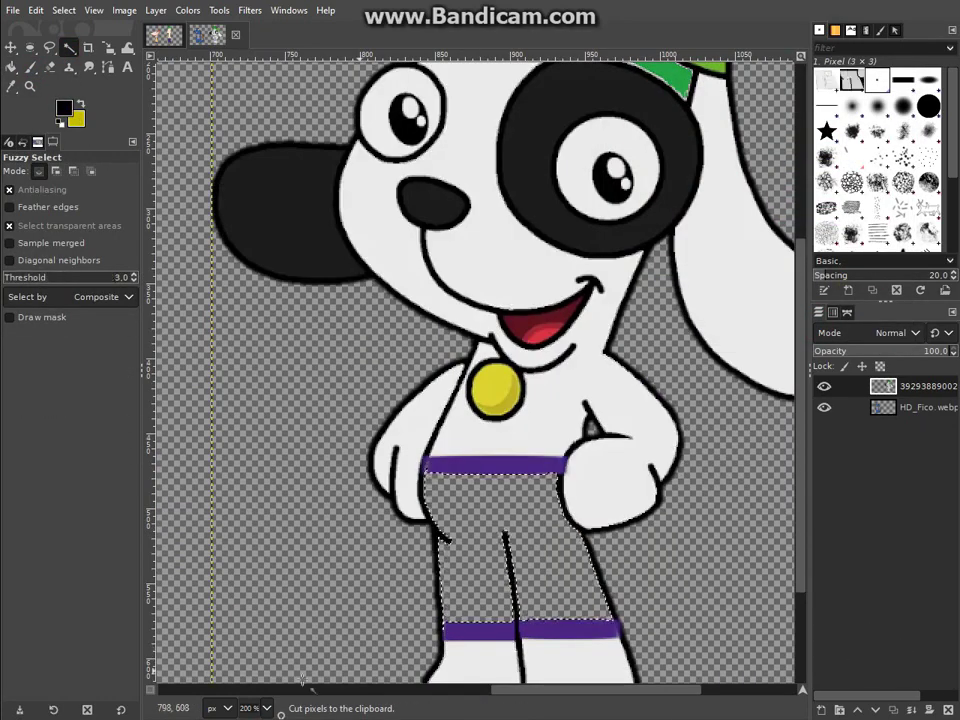
Step: Fill the cut-out pants area solid purple at 100% zoom
key("1")
left_click(64, 108)
left_click(829, 272)
left_click(806, 321)
left_click(11, 67)
left_click(463, 458)
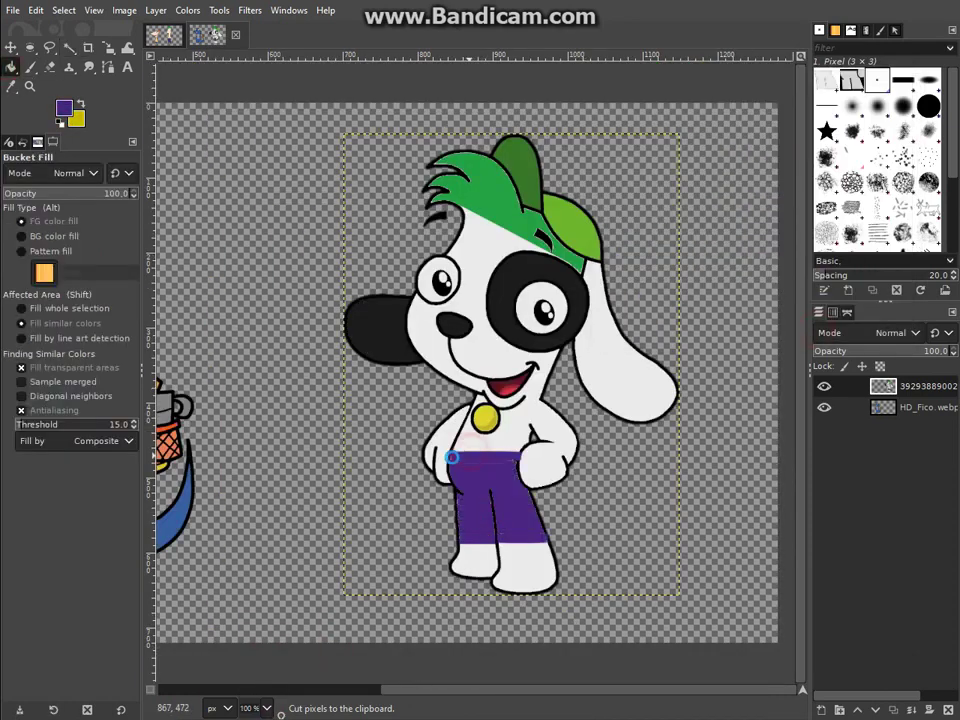
Step: Touch up the pants with a 3 px paintbrush at 200% zoom
key("p")
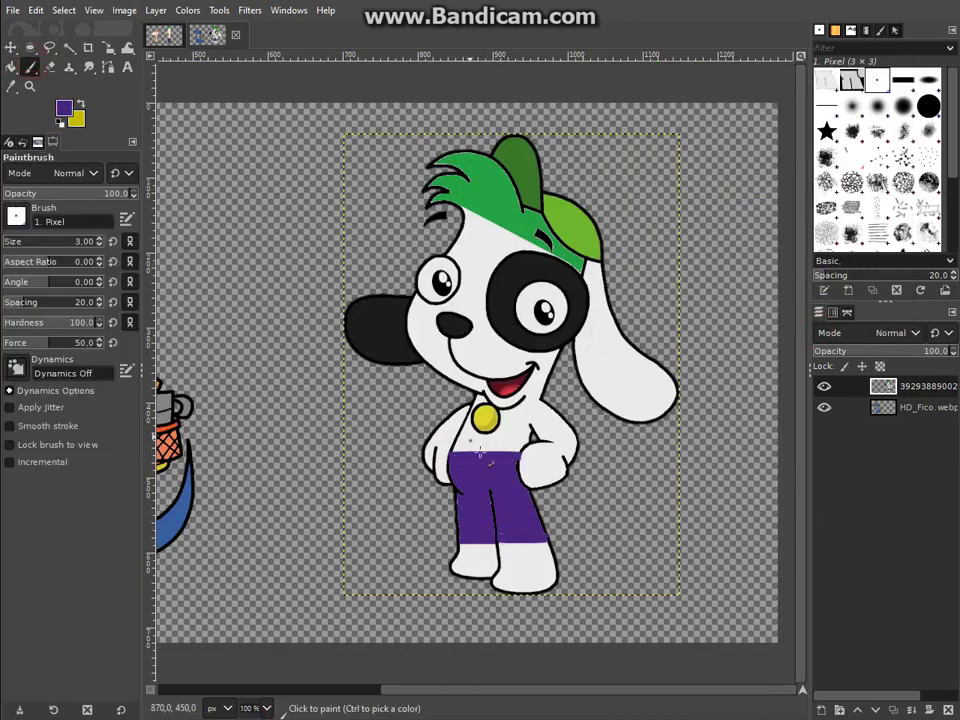
left_click(64, 108)
left_click(16, 216)
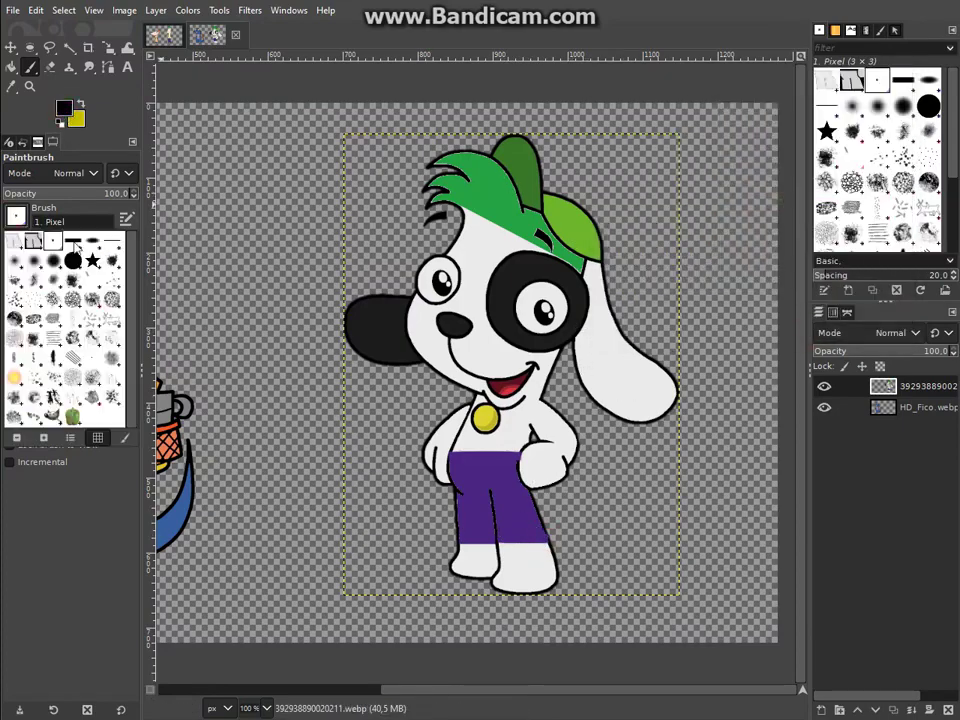
left_click(266, 708)
left_click(262, 611)
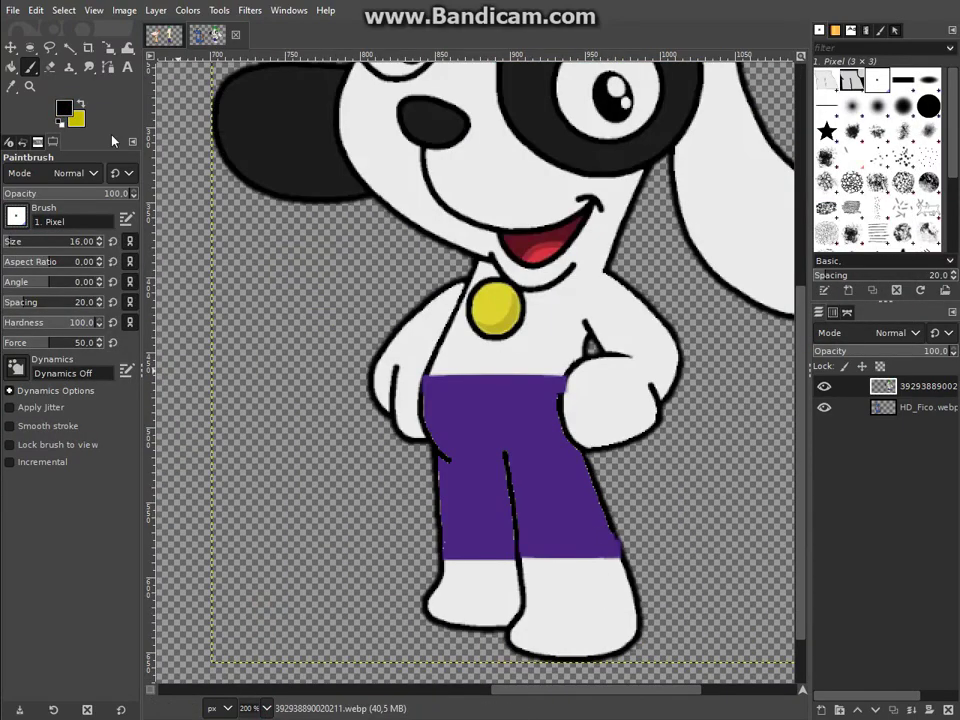
left_click(100, 242)
type("3")
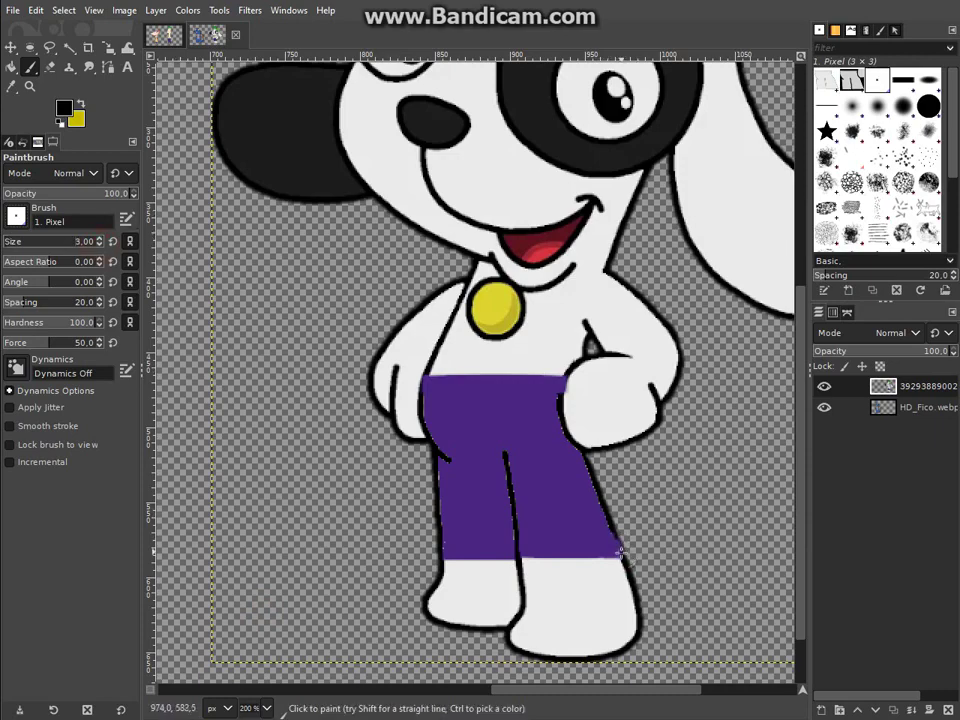
left_click(266, 708)
Step: Sample Ferb's pale yellow shirt colour from the Phineas and Ferb image
left_click(266, 649)
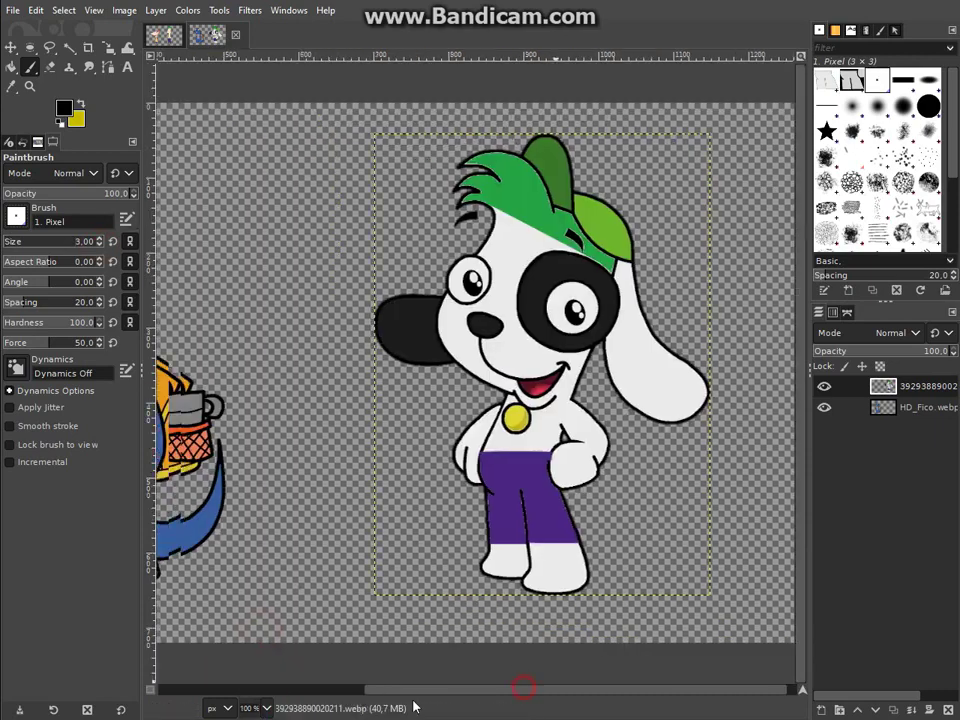
left_click(164, 35)
left_click(64, 106)
left_click(548, 400)
left_click(805, 321)
left_click(164, 35)
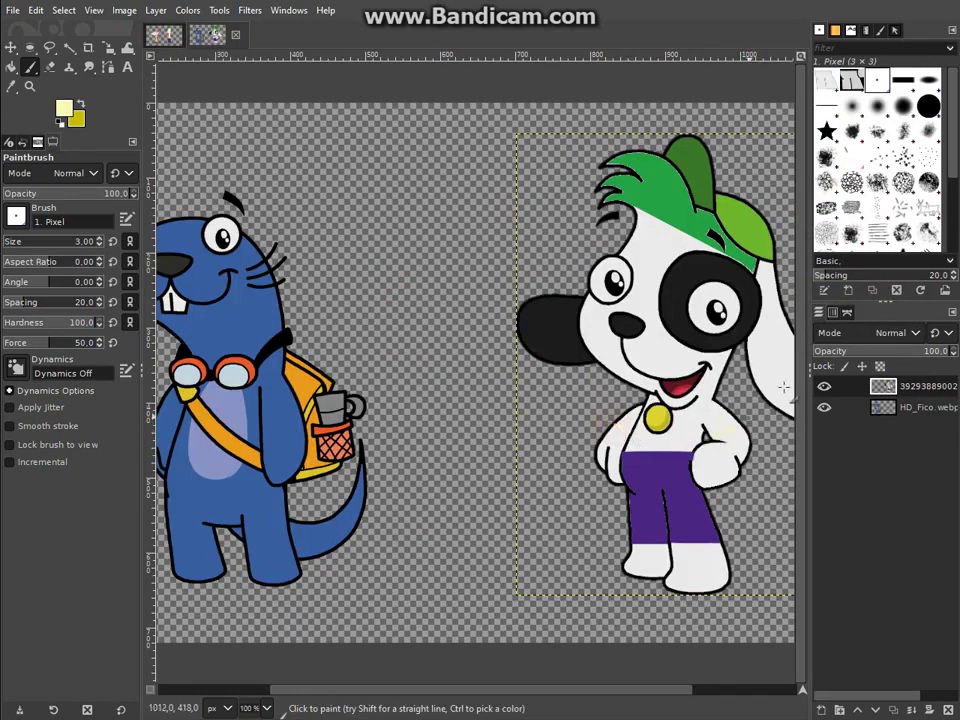
Step: Sample the blue of Phineas's shorts from the reference image as the paint colour
left_click(164, 35)
left_click(64, 106)
left_click(717, 175)
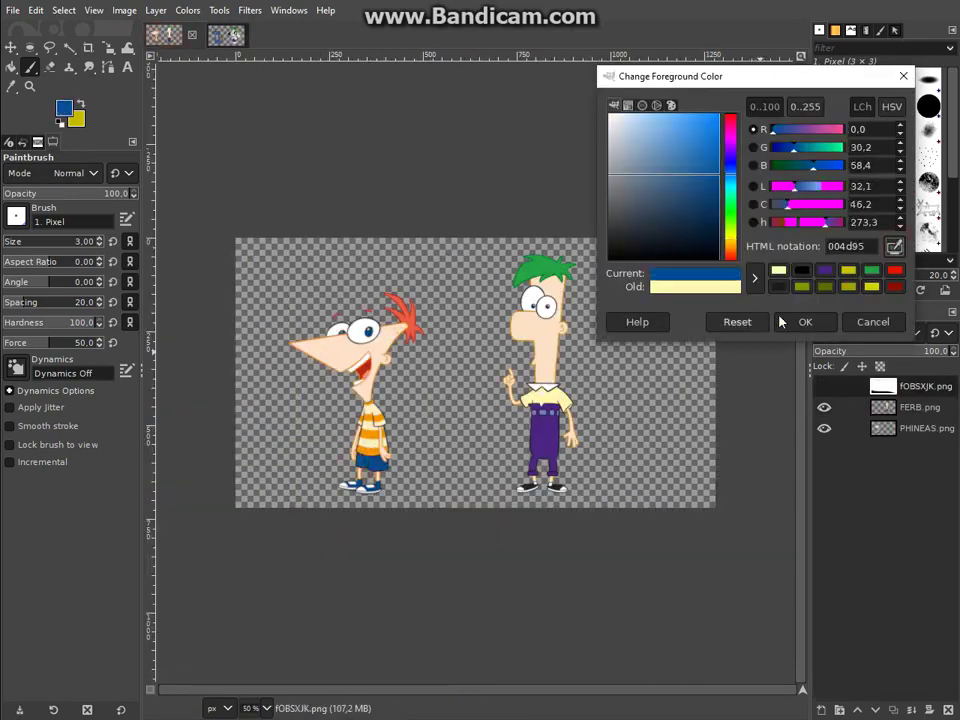
left_click(805, 321)
left_click(226, 35)
Step: Paint a dark blue waistband across the beaver's belly with the block brush
left_click(16, 215)
left_click(43, 242)
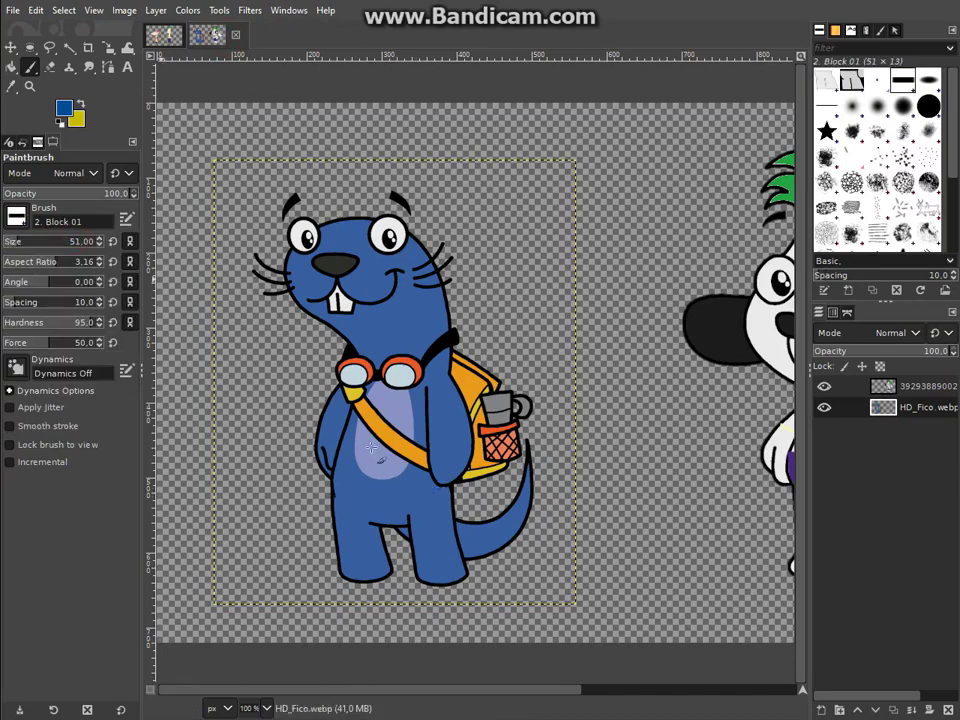
left_click(370, 494)
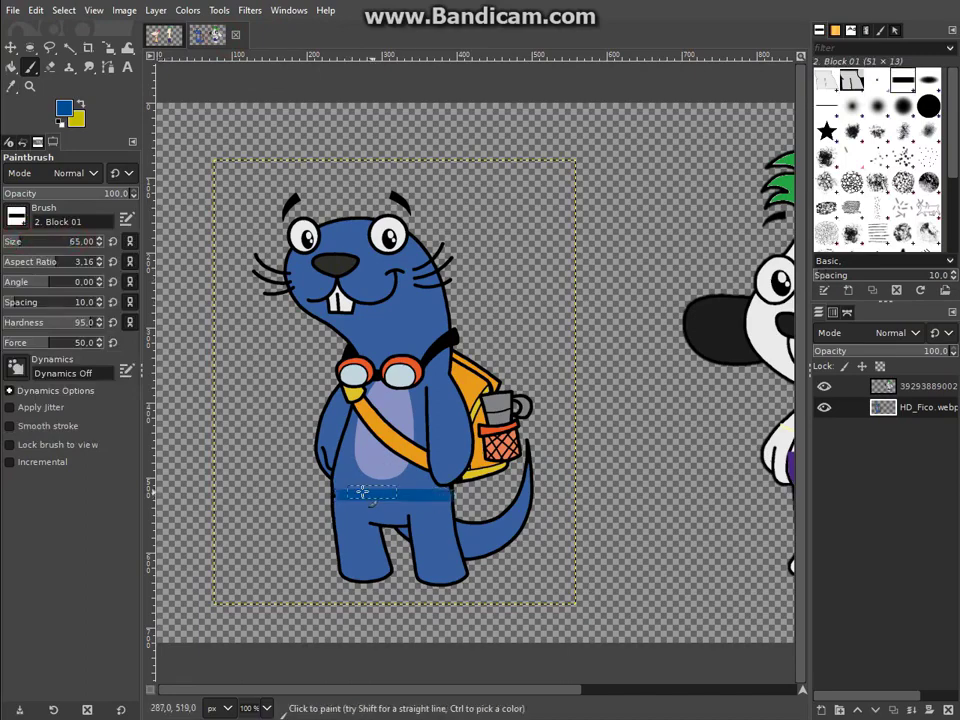
key("bracketleft")
key("bracketleft")
key("bracketleft")
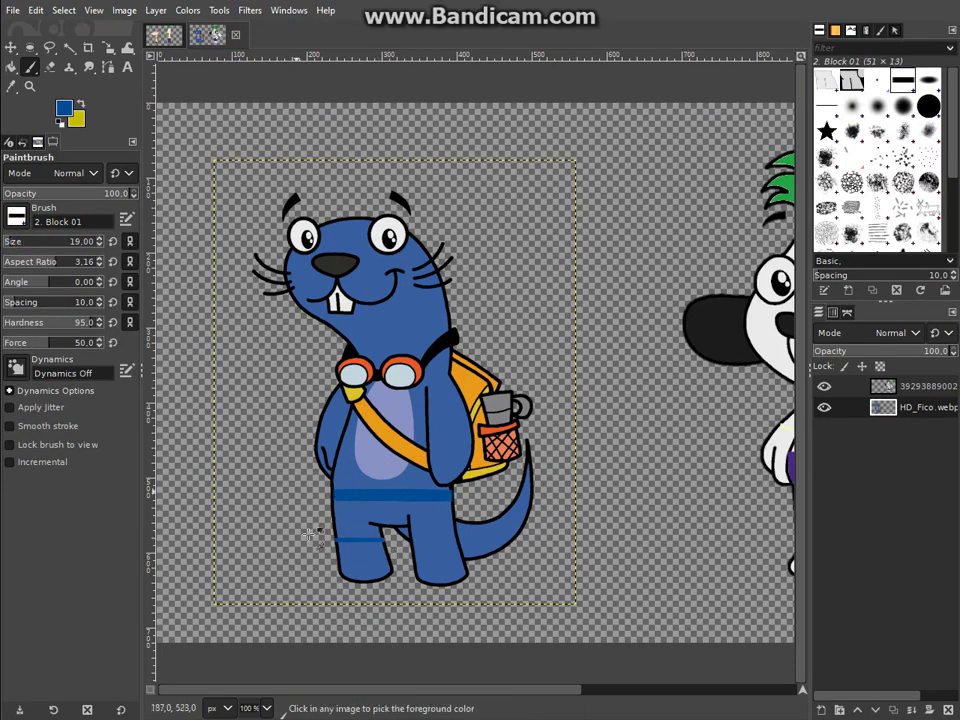
key("2")
scroll(400, 464, "down", 5)
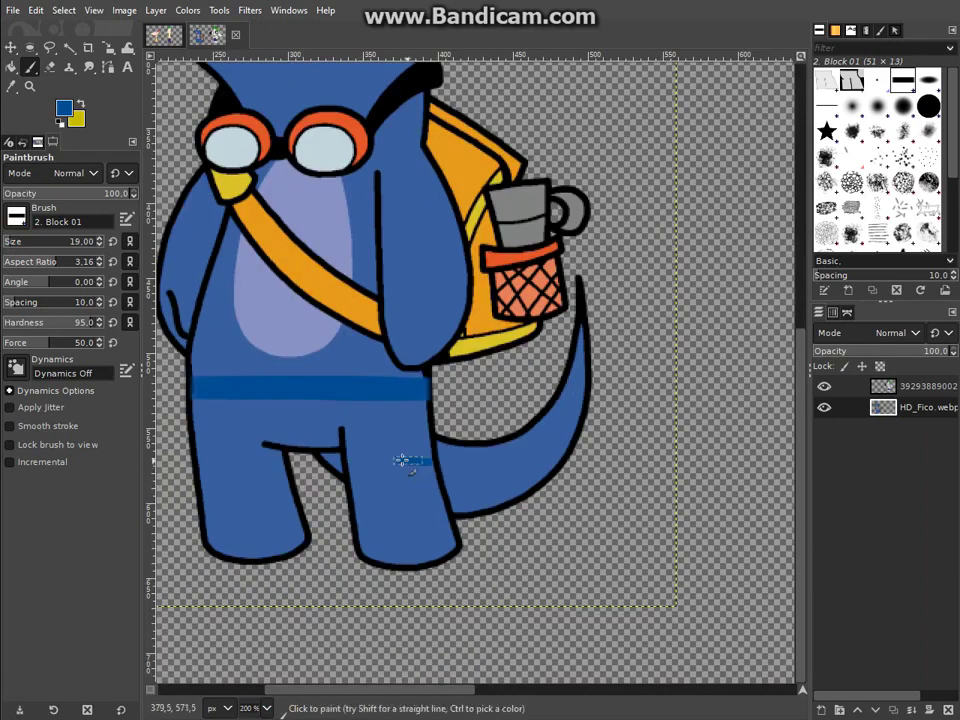
Step: Try thin 3 px blue stripes across the beaver's legs, undoing the strokes
left_click(16, 216)
left_click(132, 141)
key("Escape")
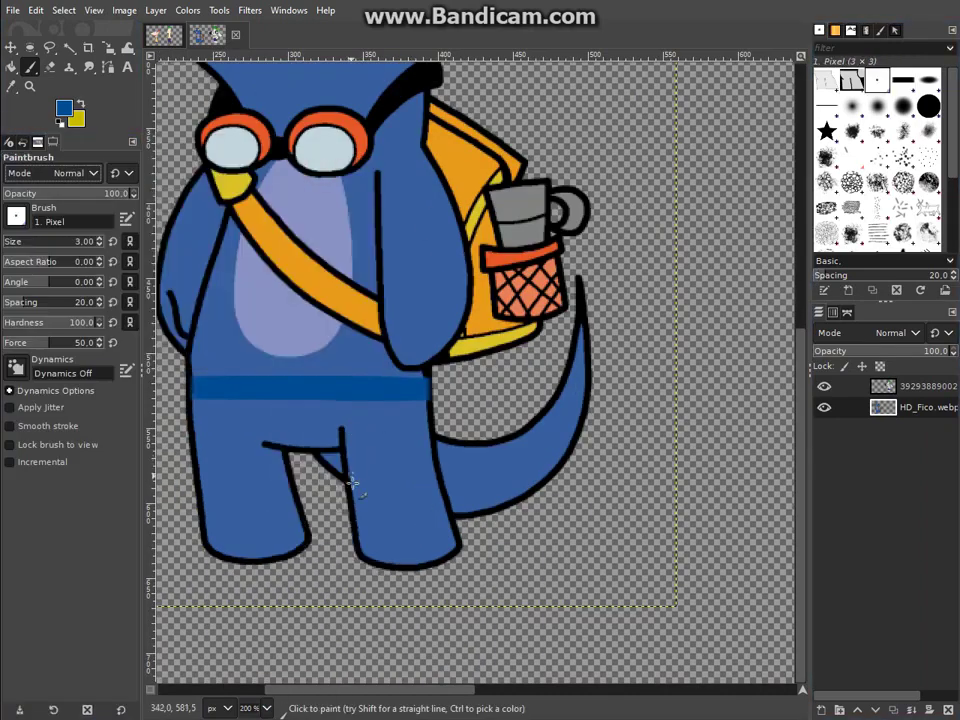
key("ctrl+z")
key("ctrl+y")
key("ctrl+z")
left_click_drag(341, 453, 422, 452)
key("ctrl+z")
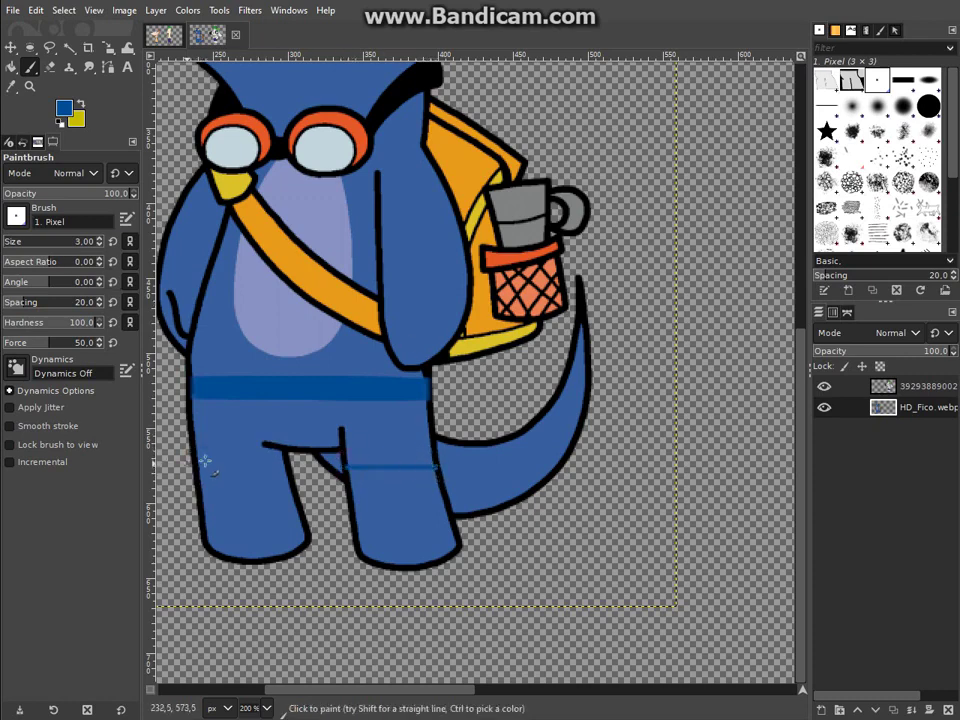
key("ctrl+z")
Step: Return to 100% zoom with the wide block brush for the leg stripes
key("1")
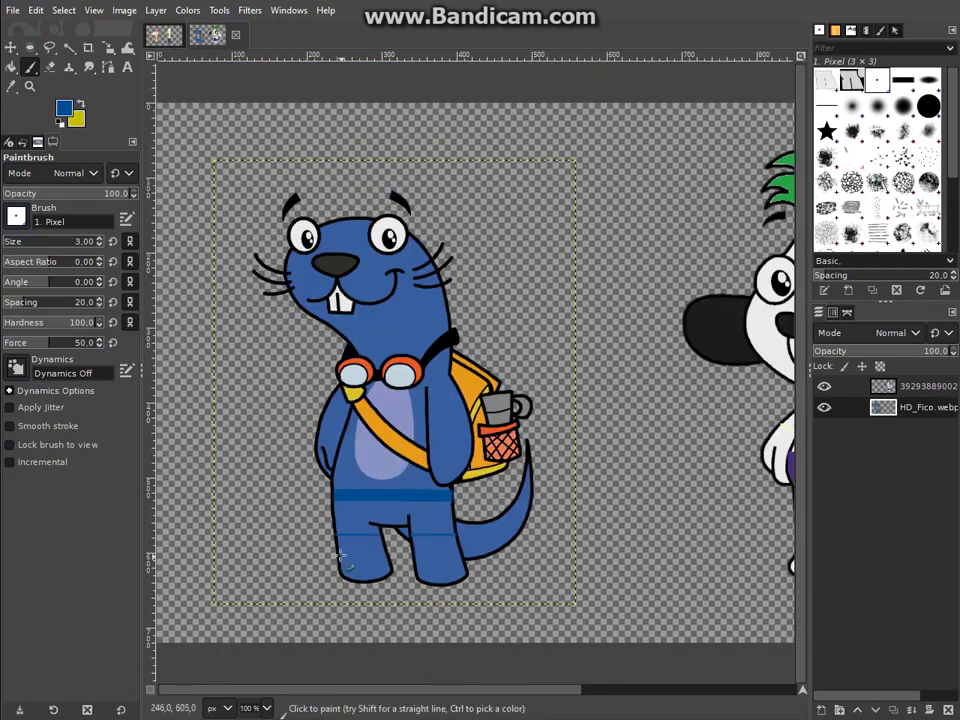
key("period")
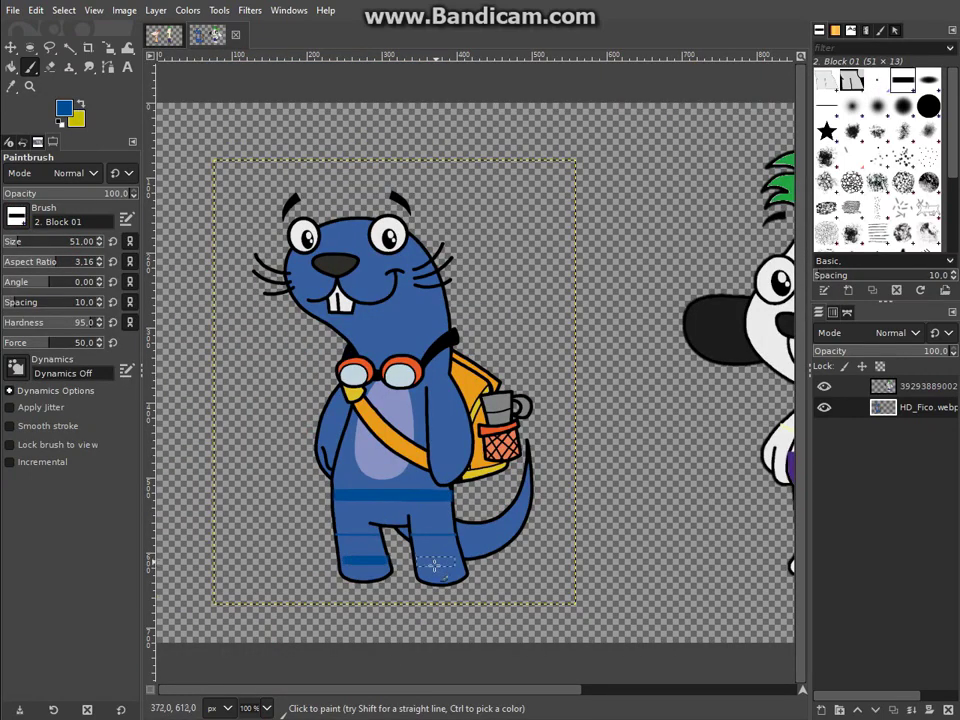
left_click_drag(456, 690, 533, 690)
left_click(64, 108)
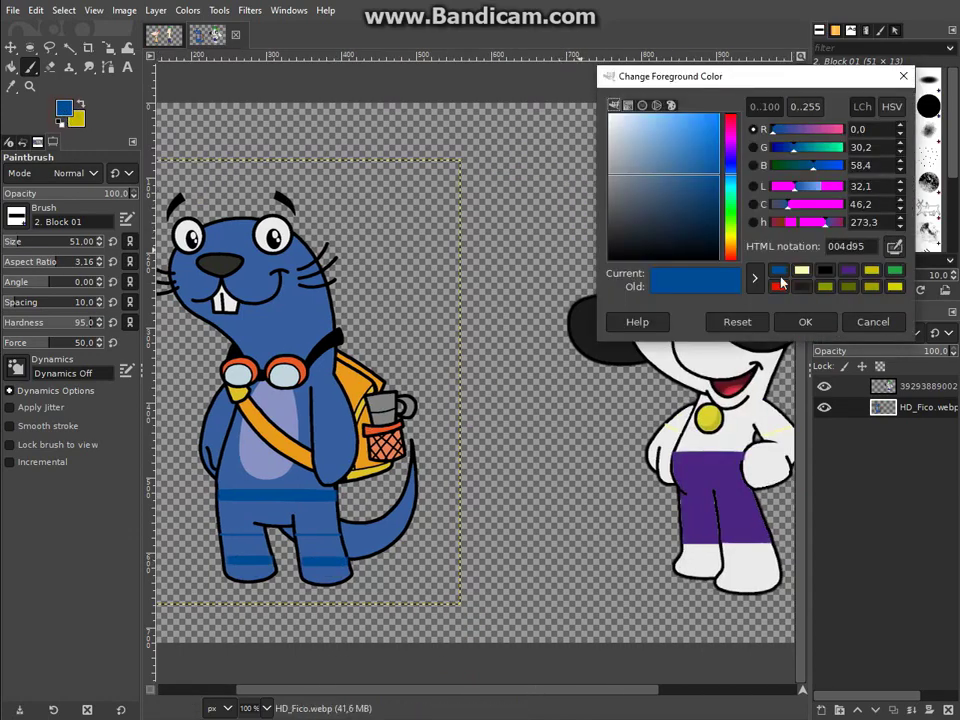
Step: Set the paint colour to white with an 8 px one-pixel brush
left_click(802, 270)
left_click(805, 321)
key("comma")
left_click(100, 242)
Step: Bucket-fill the beaver's feet dark blue
left_click(64, 108)
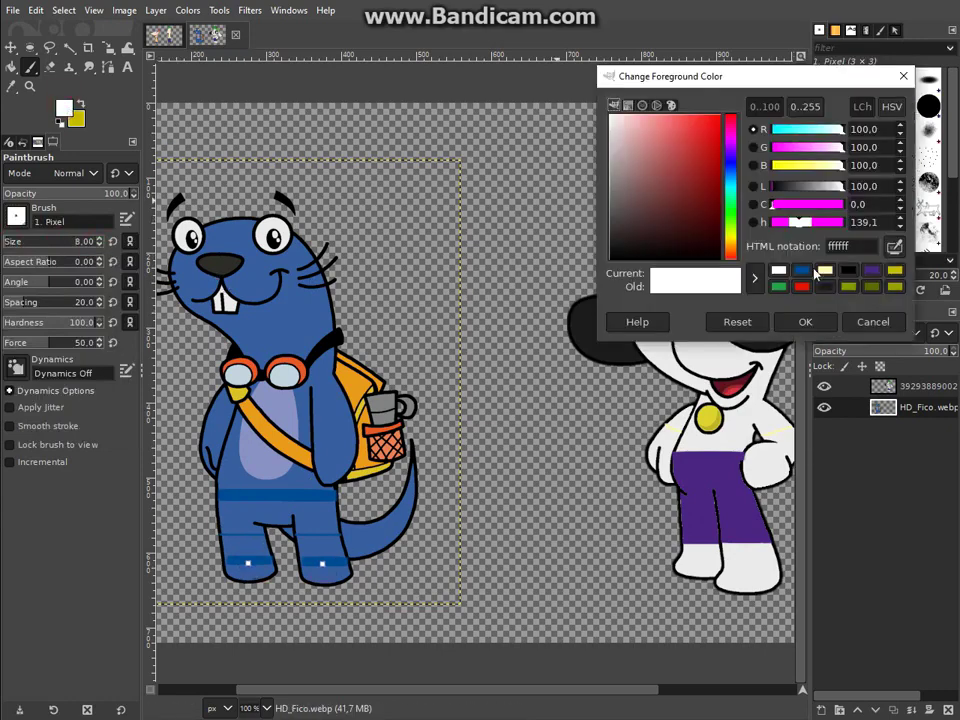
key("shift+b")
key("p")
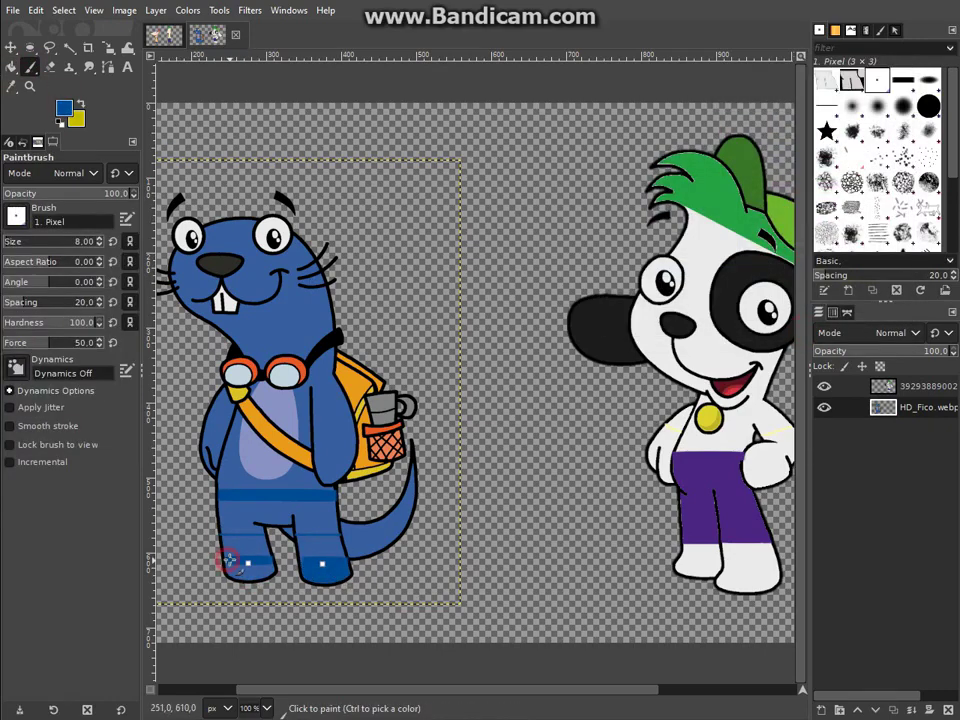
left_click(11, 67)
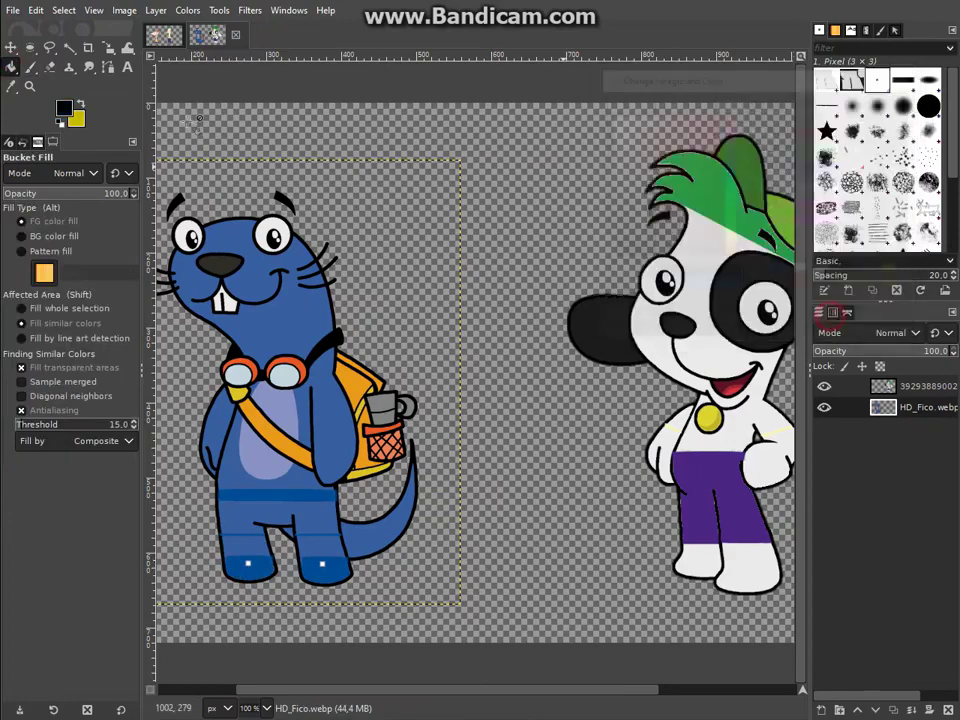
key("p")
Step: Paint a white sole along the beaver's right foot
left_click(266, 708)
left_click(259, 611)
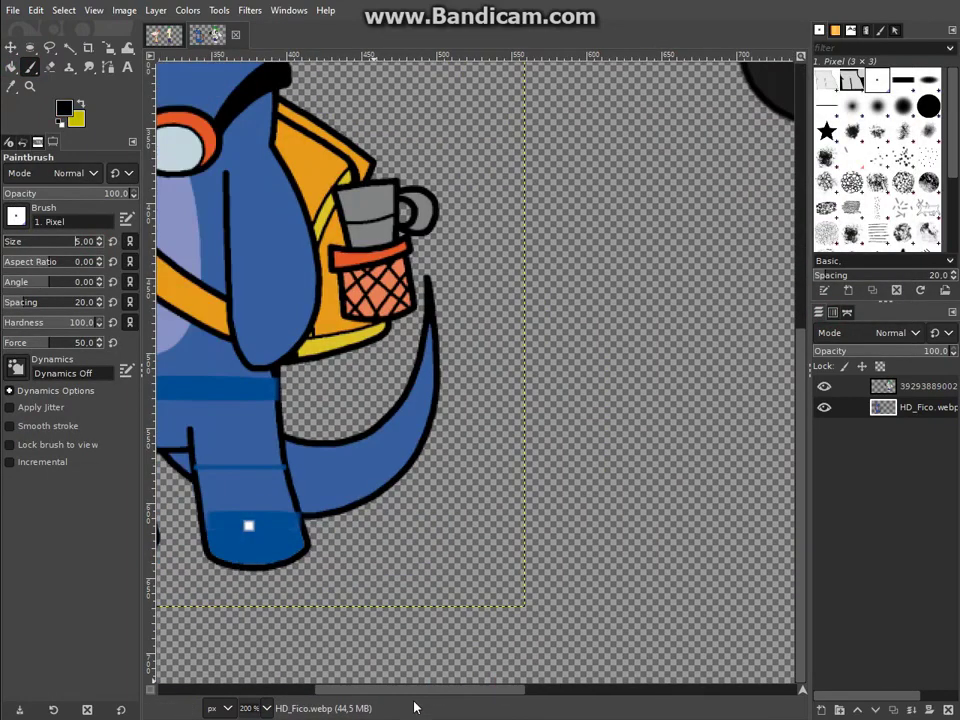
scroll(257, 510, "left", 3)
left_click(266, 708)
left_click(257, 630)
left_click(63, 110)
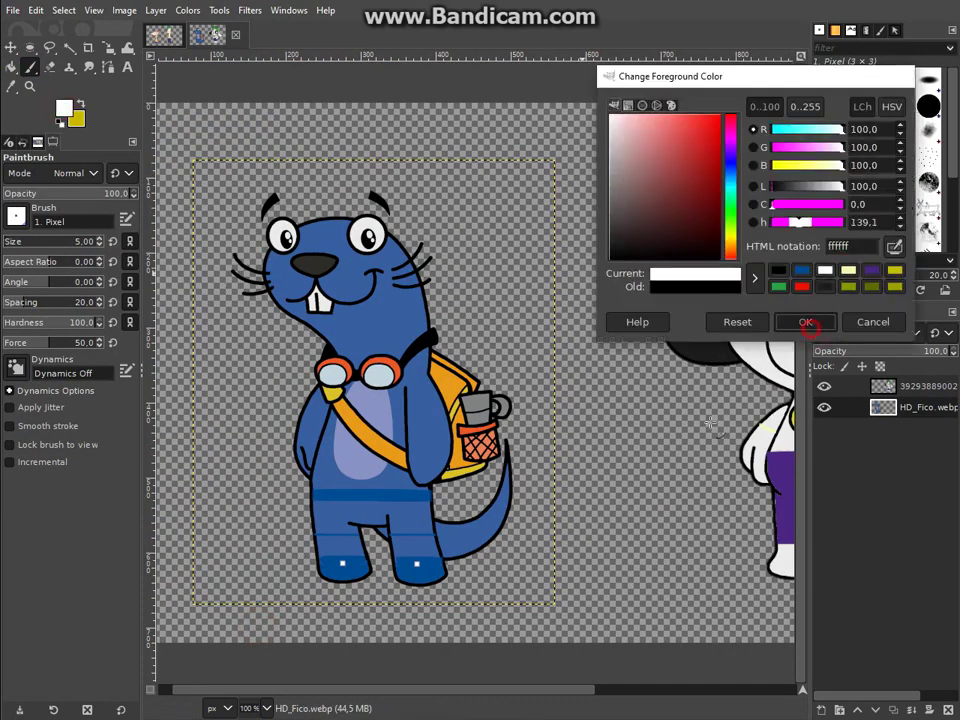
left_click(804, 321)
left_click_drag(397, 574, 425, 575)
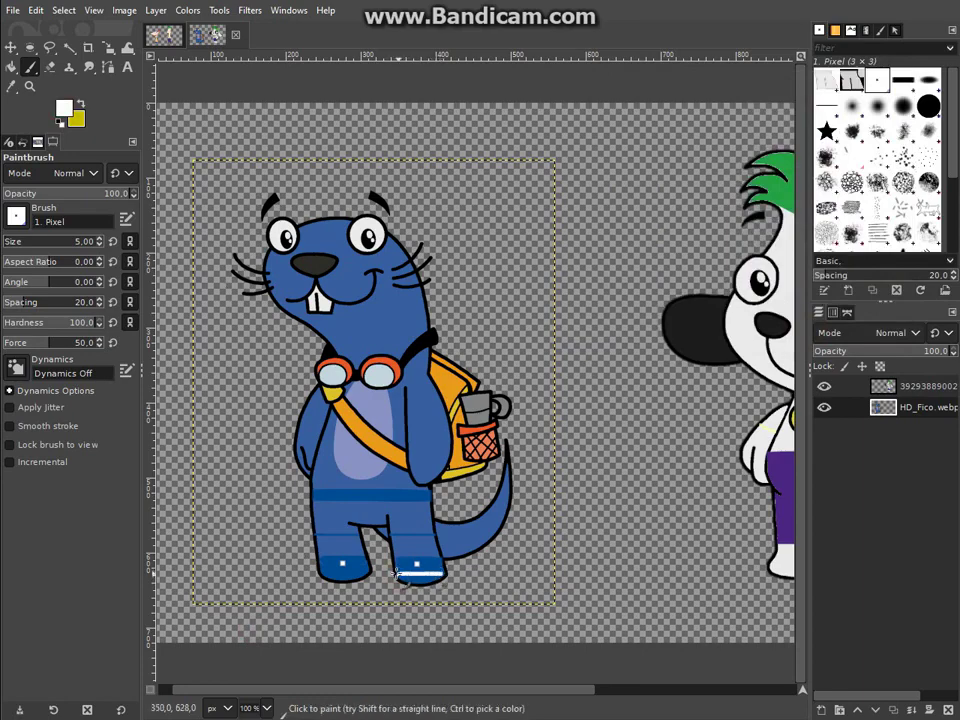
Step: Try a white stroke on the beaver's left foot, then undo it
key("shift+b")
key("p")
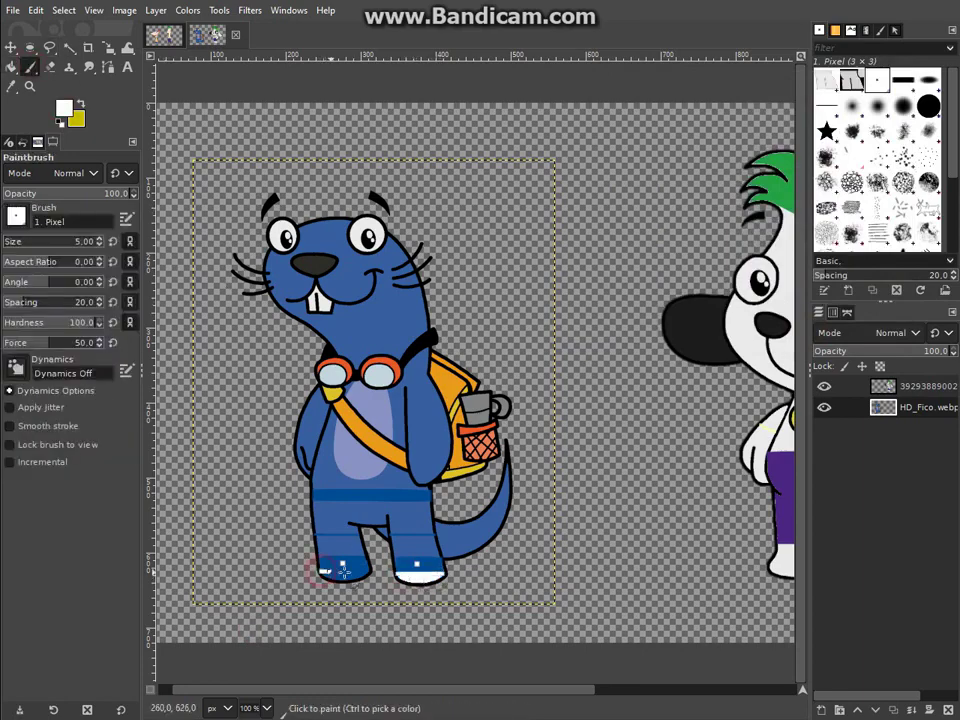
left_click(320, 570)
key("ctrl+z")
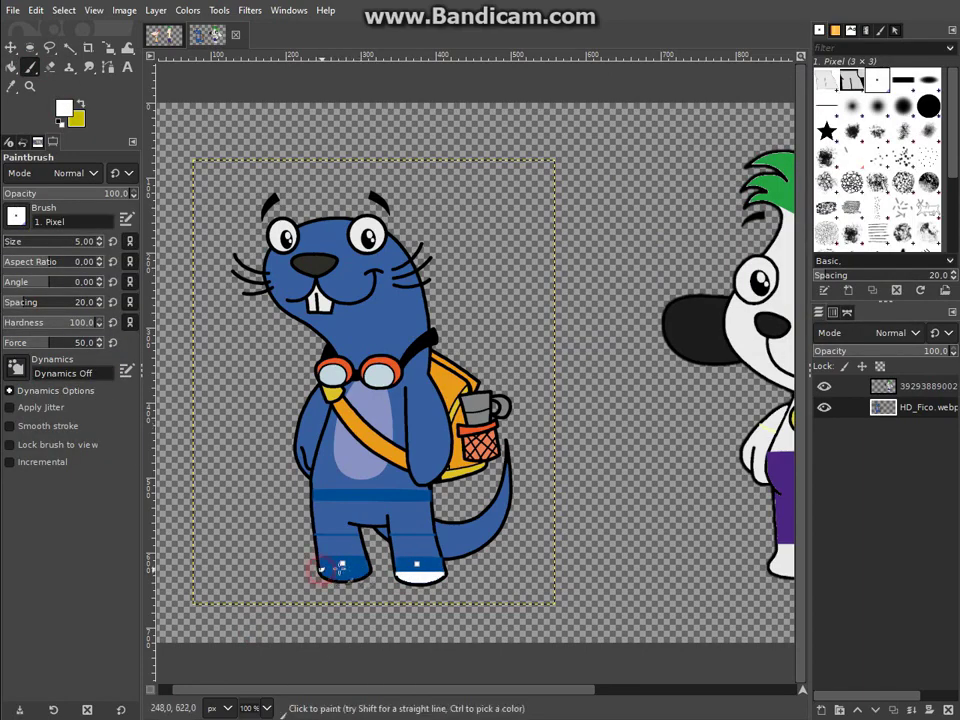
key("shift+b")
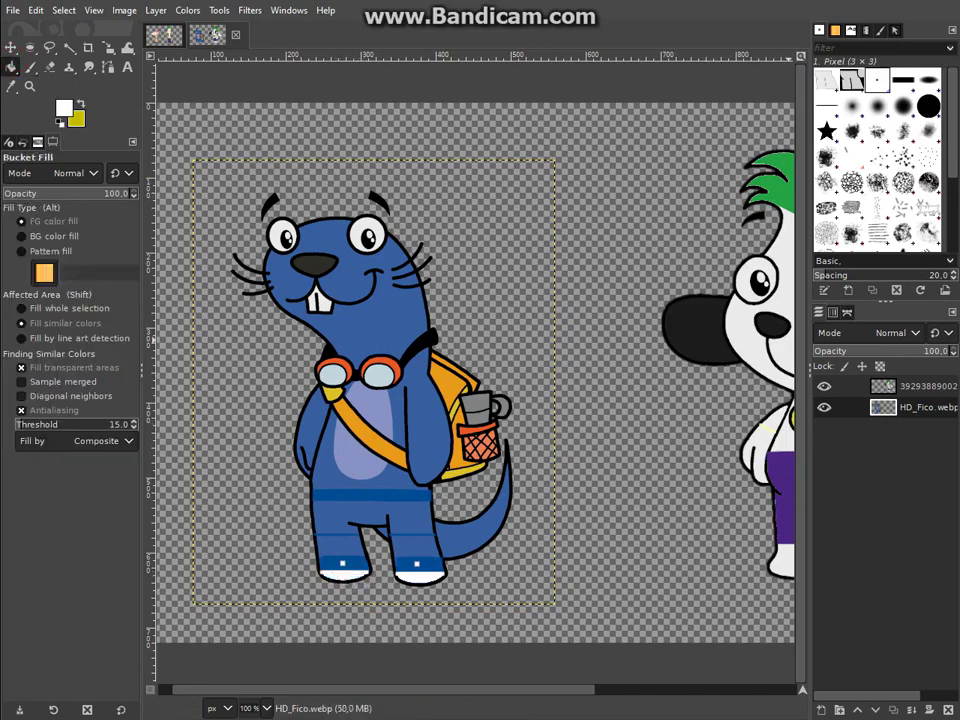
scroll(312, 523, "right", 3)
key("Page_Up")
Step: On the dog layer, set a black brush and shrink it to size 25
left_click(748, 428, "ctrl")
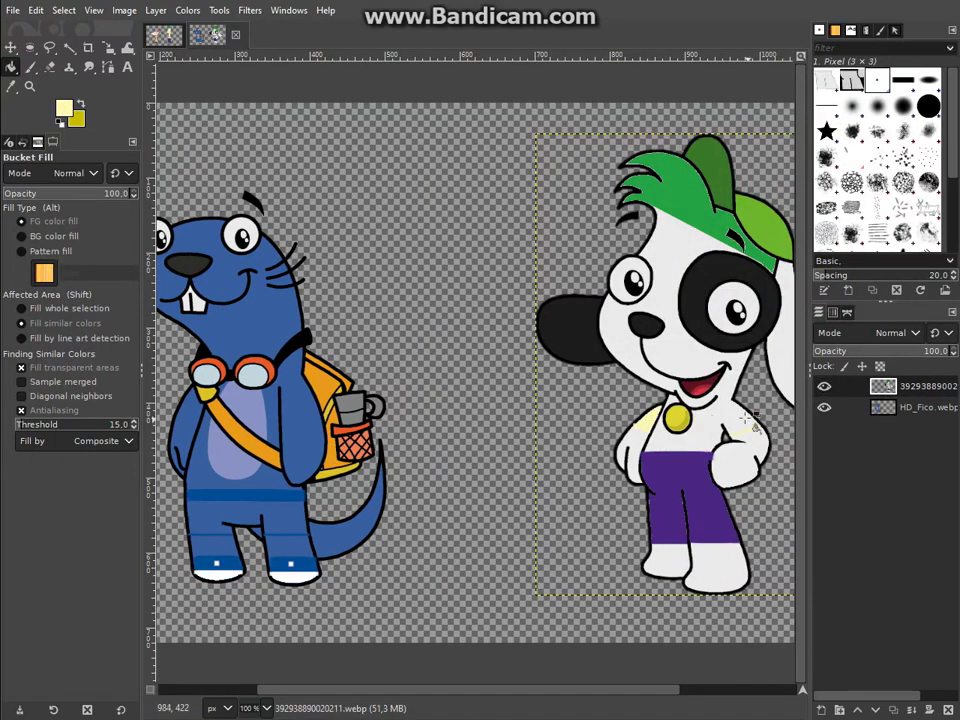
key("p")
scroll(475, 370, "left", 3)
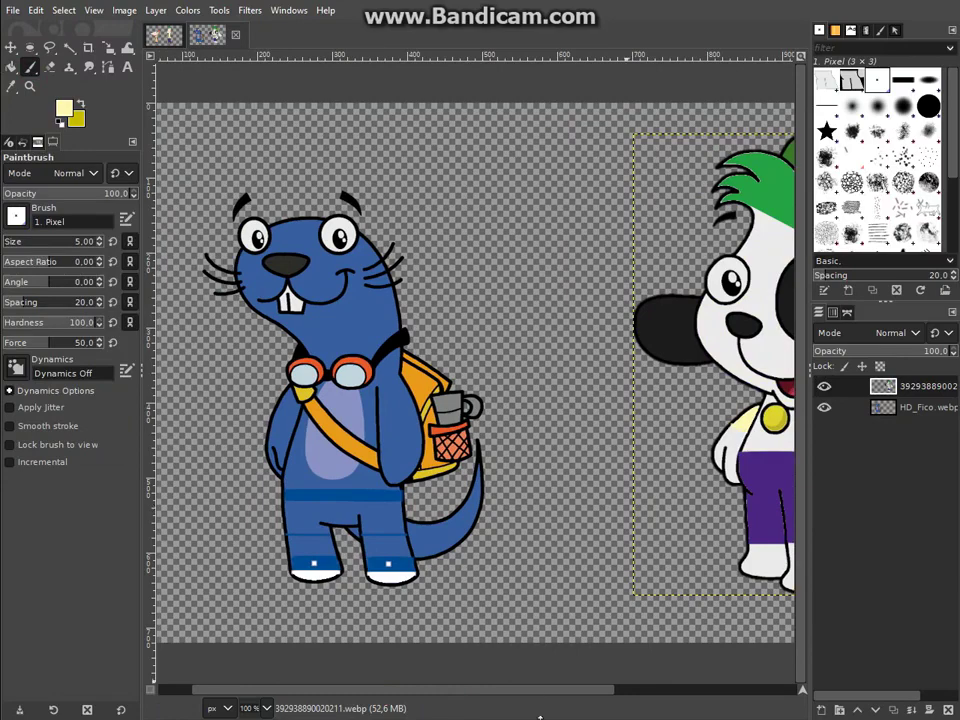
scroll(475, 370, "right", 3)
left_click(64, 108)
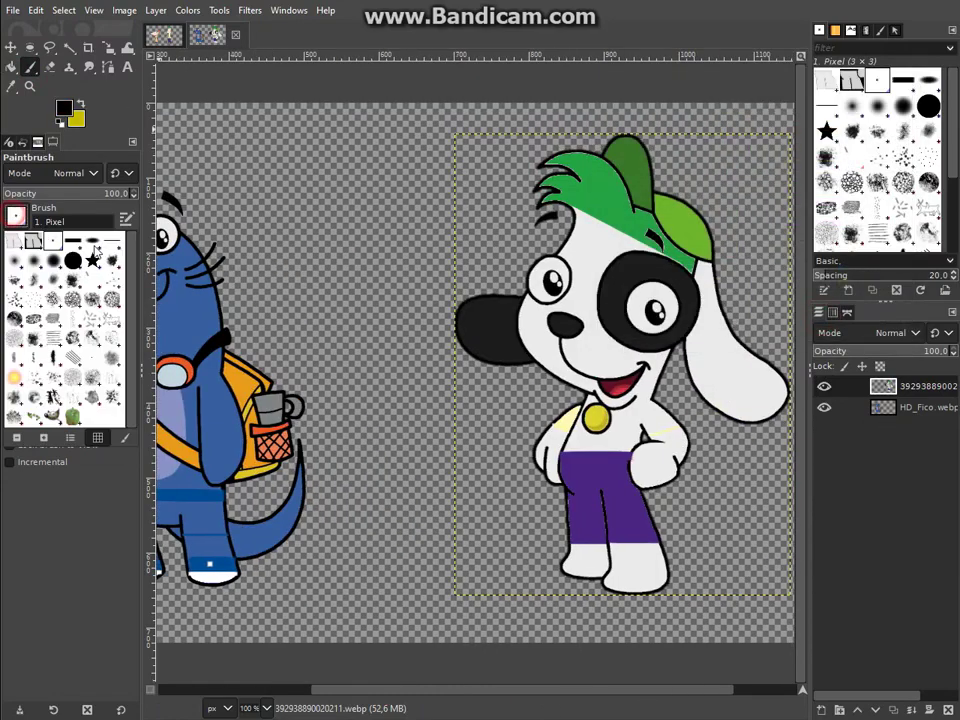
left_click_drag(585, 565, 617, 566)
key("ctrl+z")
key("bracketleft")
key("bracketleft")
key("bracketleft")
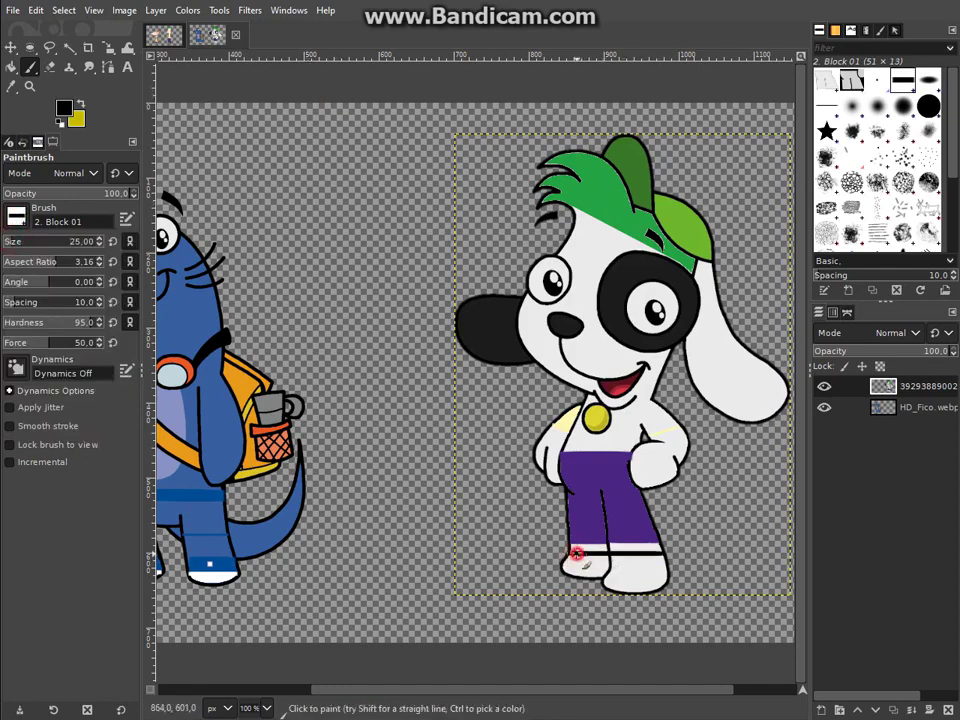
Step: Fuzzy-select both of the dog's feet, cut them out, and fill the right foot black
key("shift+b")
left_click(69, 47)
left_click(605, 575)
key("ctrl+x")
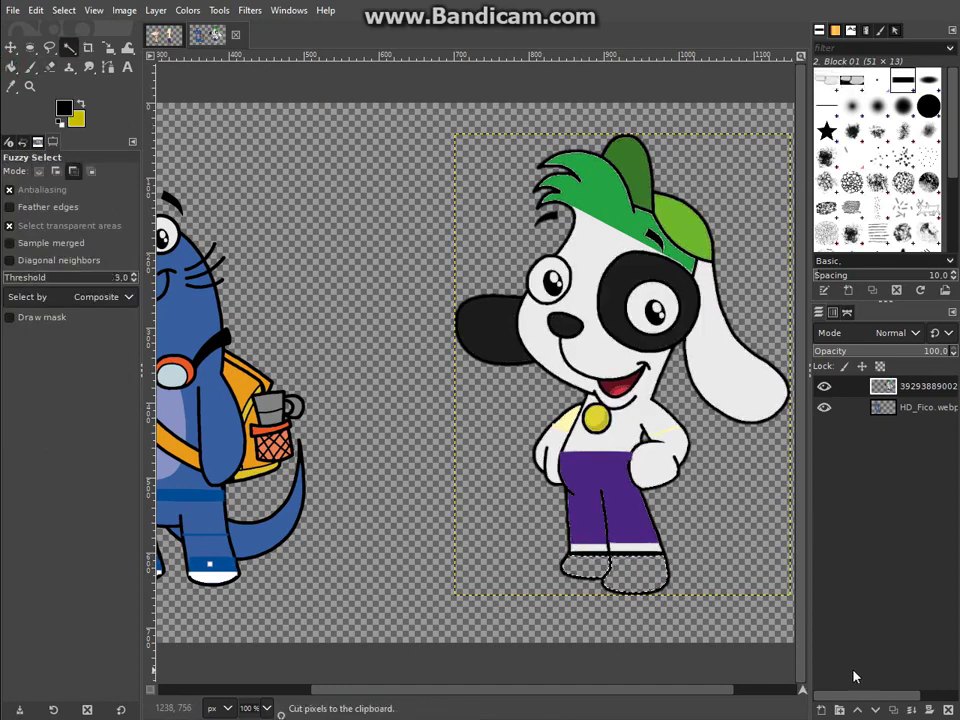
key("shift+b")
left_click(638, 568)
Step: Switch to white and paint a white band above the dog's shoe
left_click(31, 67)
left_click(64, 111)
left_click(806, 321)
left_click(610, 577)
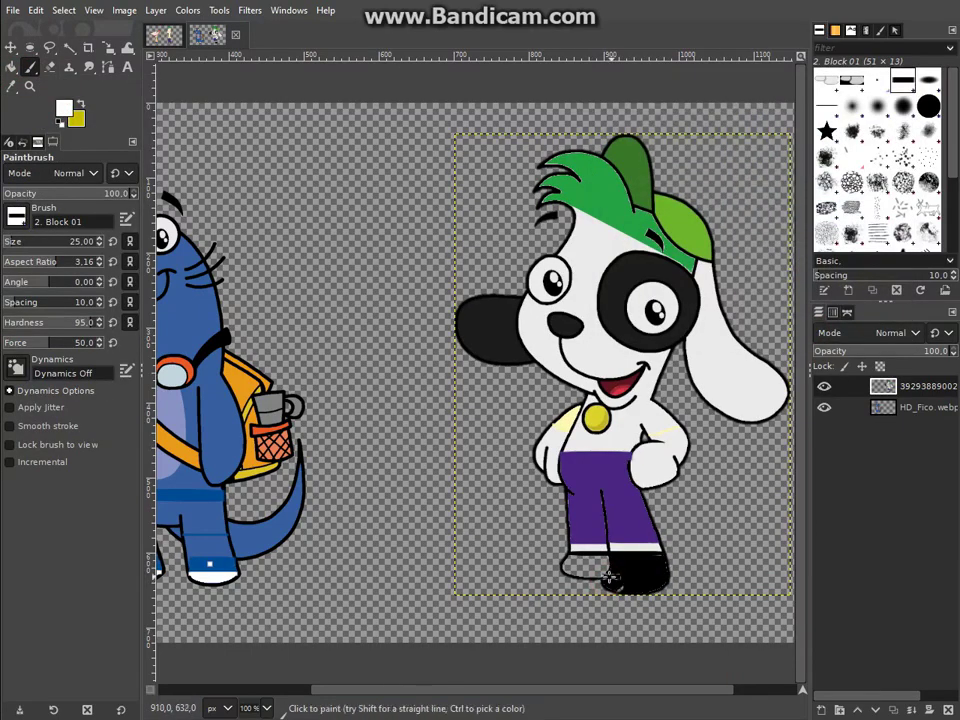
key("shift+b")
key("p")
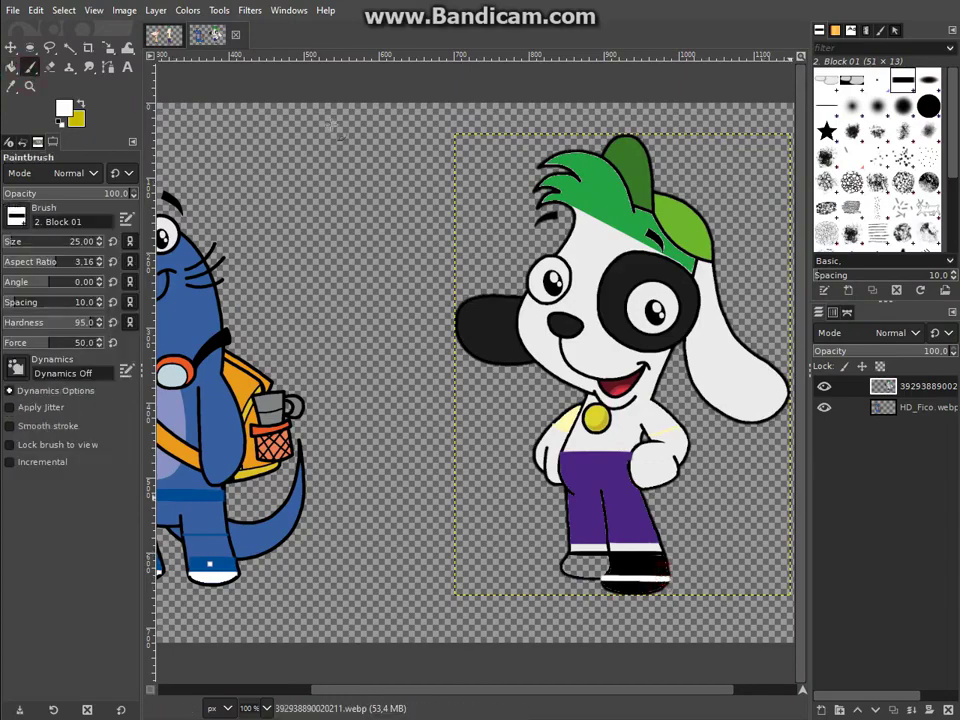
key("shift+b")
left_click(645, 588)
key("ctrl+z")
Step: Fill the dog's left foot white, then fill the left shoe black
key("p")
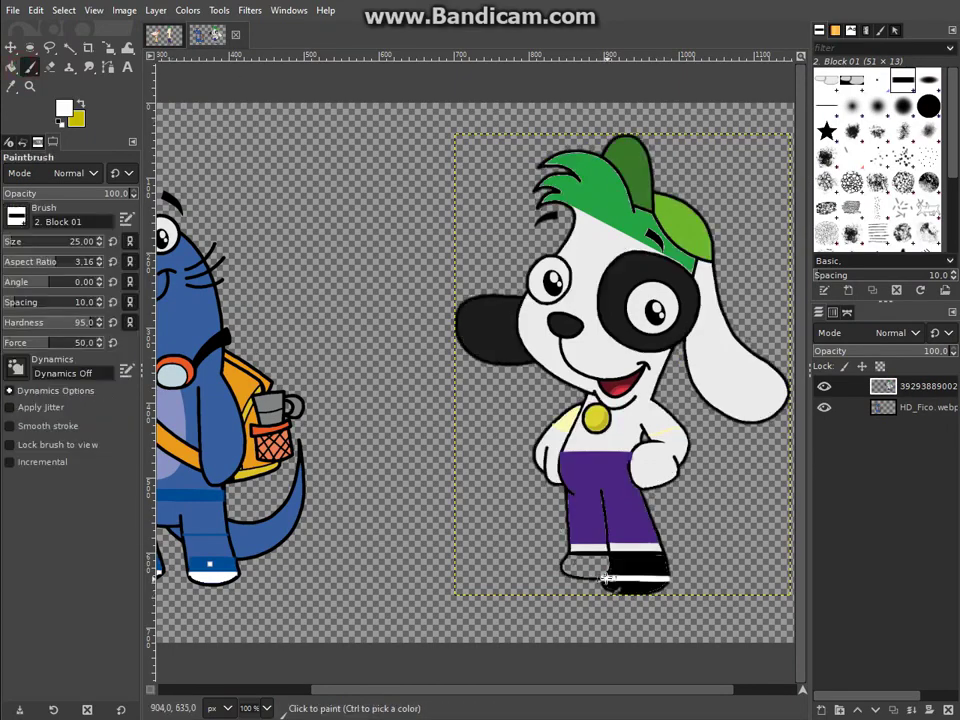
key("shift+b")
left_click(608, 580)
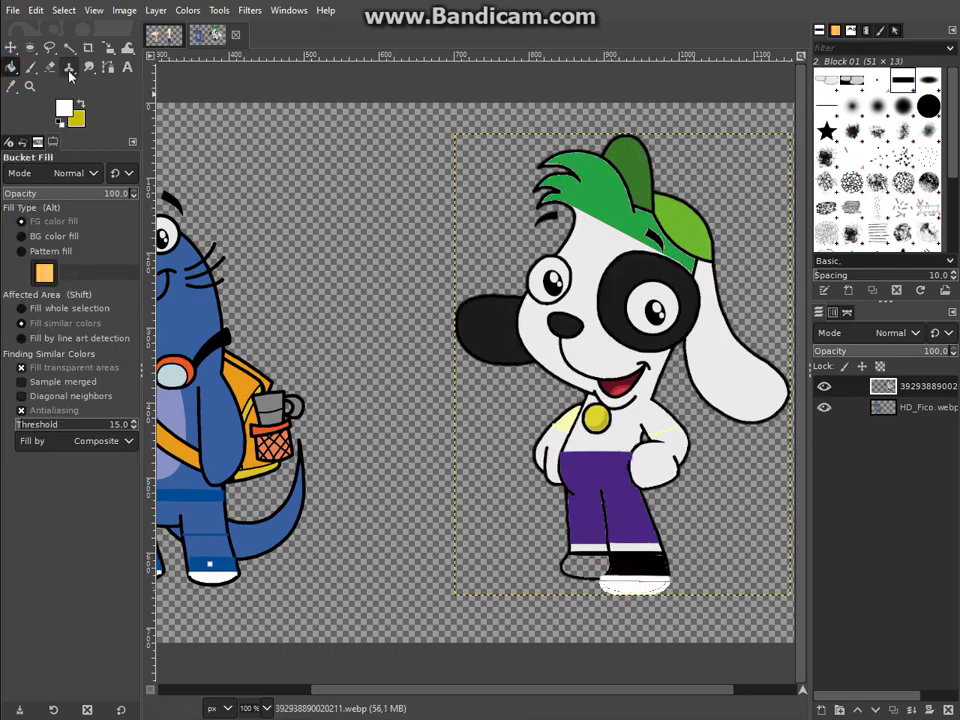
left_click(64, 108)
left_click(770, 279)
left_click(803, 321)
left_click(590, 565)
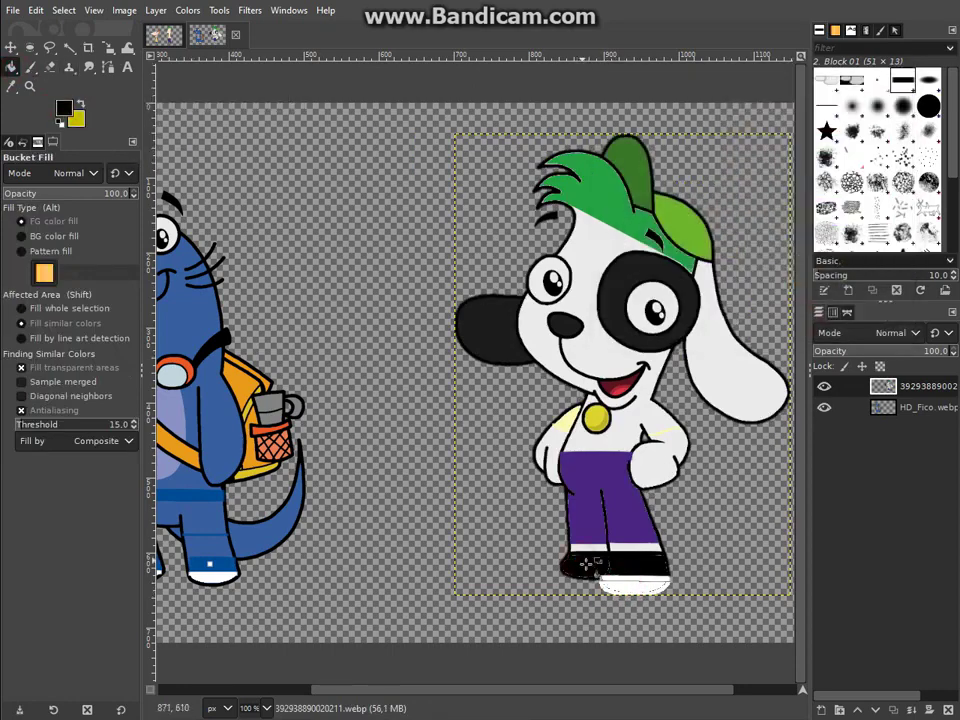
Step: Set the paint colour back to white and view the Phineas & Ferb reference picture
left_click(64, 108)
left_click(785, 279)
left_click(806, 321)
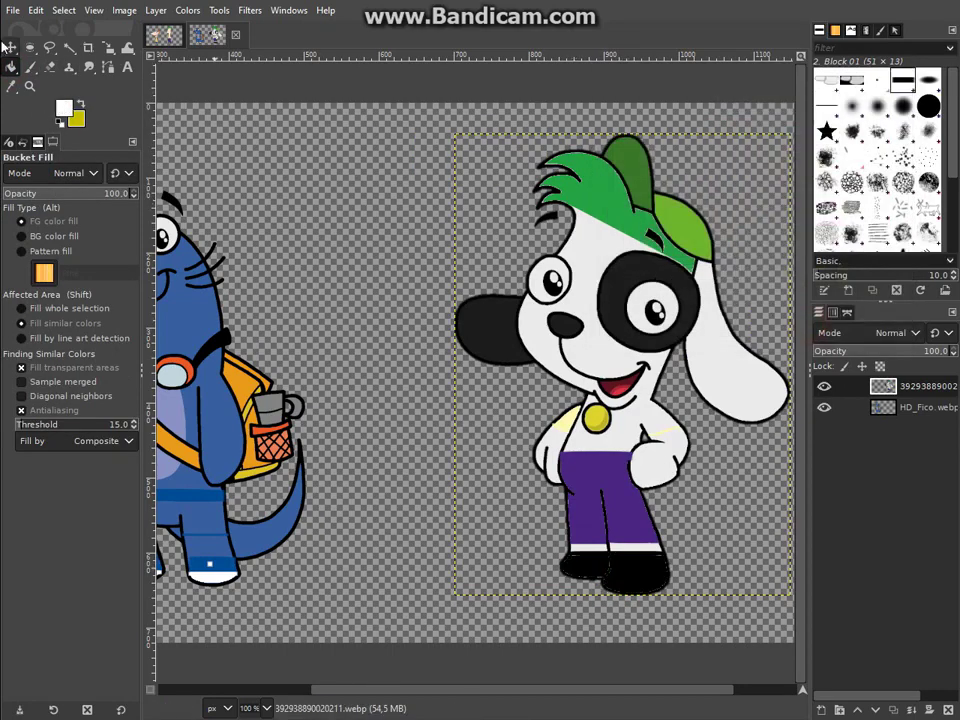
left_click(30, 47)
left_click(226, 36)
Step: Back on the dog image, fill a thin strip across the waist lavender
left_click(165, 35)
left_click(30, 47)
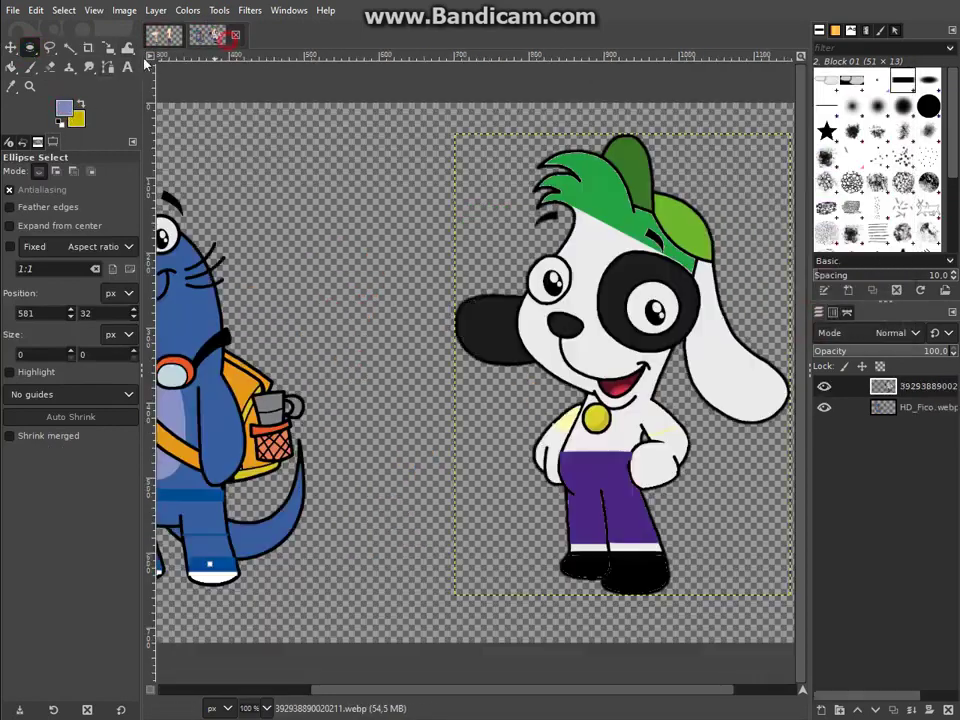
left_click(100, 47)
left_click_drag(561, 455, 631, 468)
key("shift+b")
left_click(600, 460)
Step: Set the paint colour to purple and use the 1. Pixel brush at size 14
left_click(304, 129)
left_click(64, 108)
left_click(803, 321)
key("p")
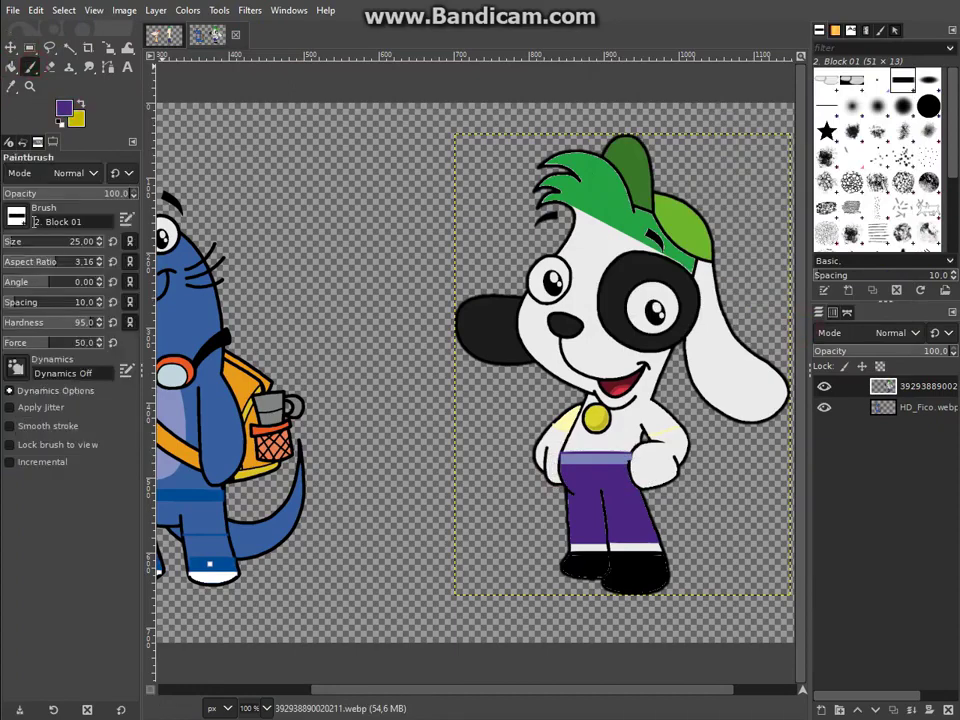
left_click(35, 221)
left_click(50, 166)
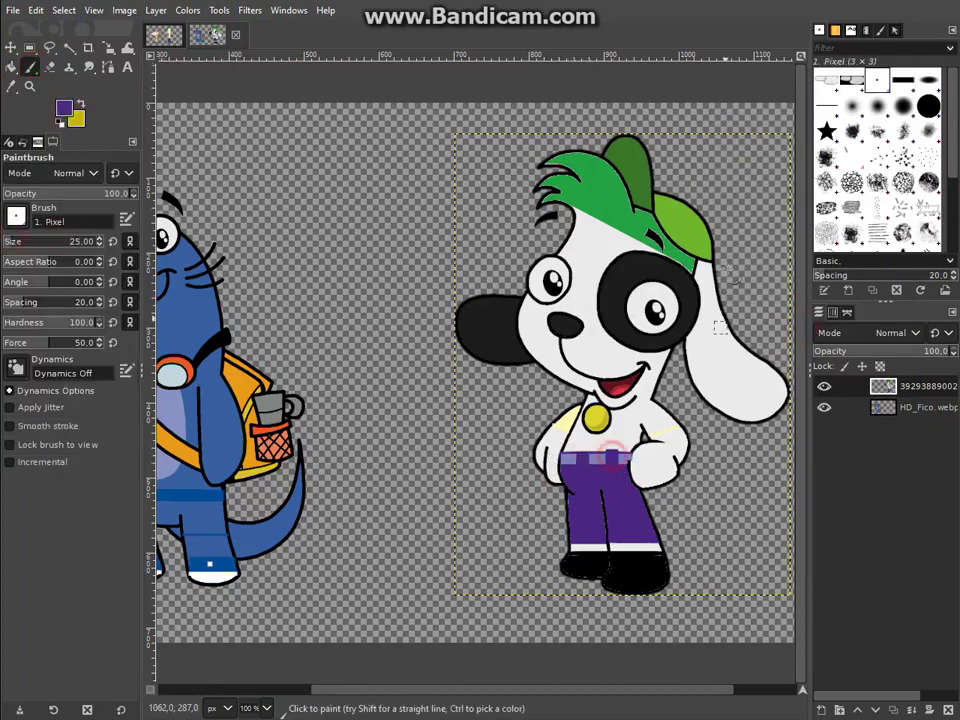
key("bracketleft")
key("bracketleft")
key("bracketleft")
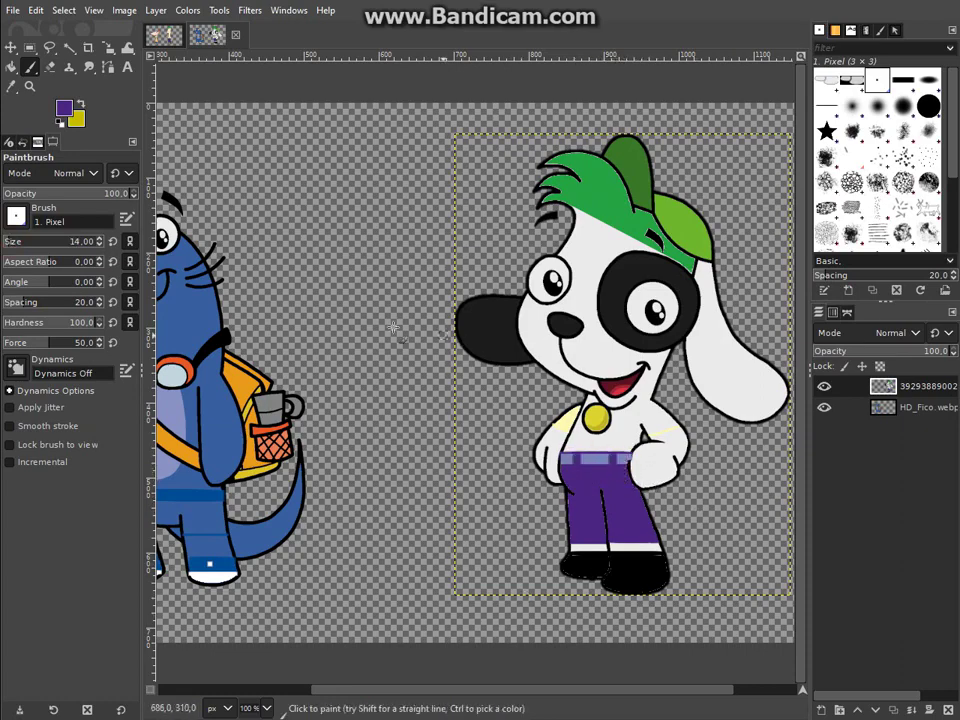
Step: Change the paint colour to white and review the brush list
left_click(63, 108)
left_click(612, 110)
left_click(803, 321)
left_click(16, 216)
left_click(620, 578)
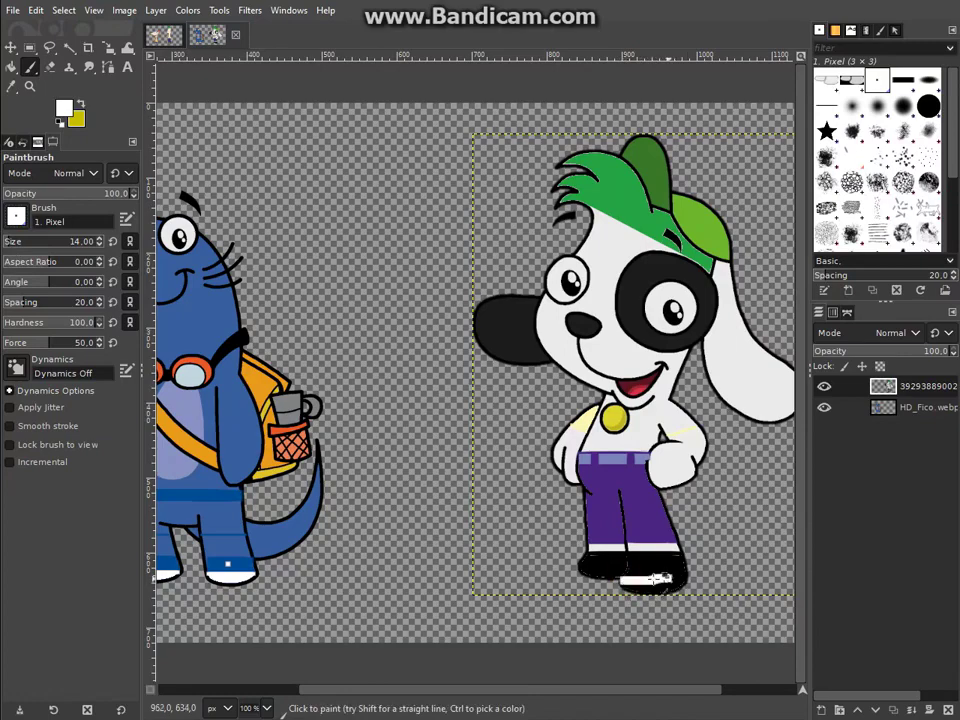
Step: Paint a white sole stroke along the dog's shoe, then undo it
left_click_drag(621, 579, 653, 579)
key("shift+b")
key("p")
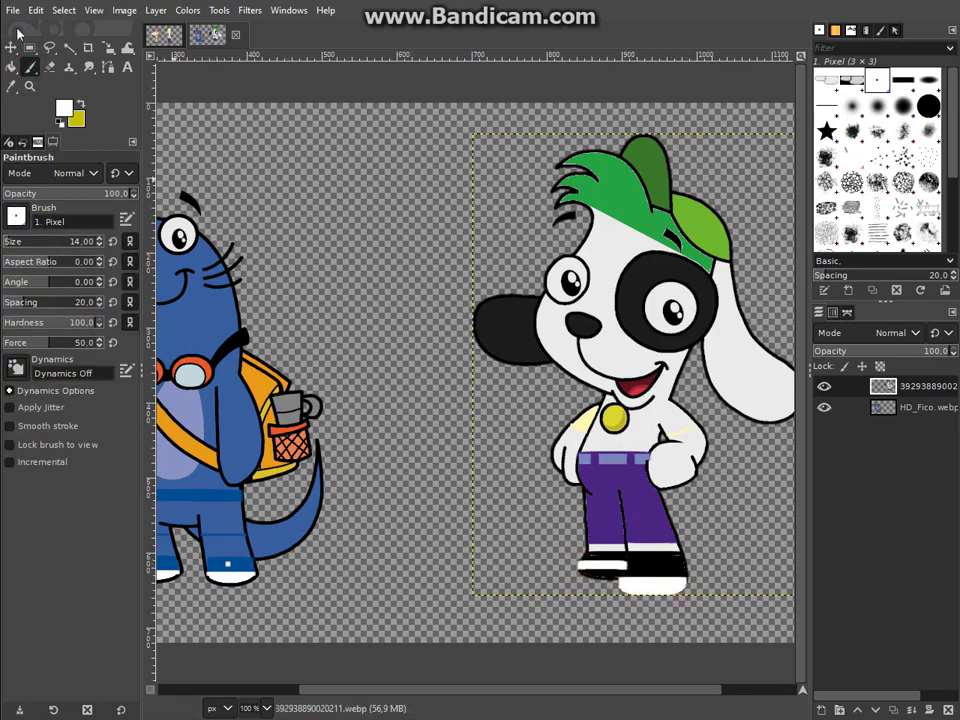
key("ctrl+z")
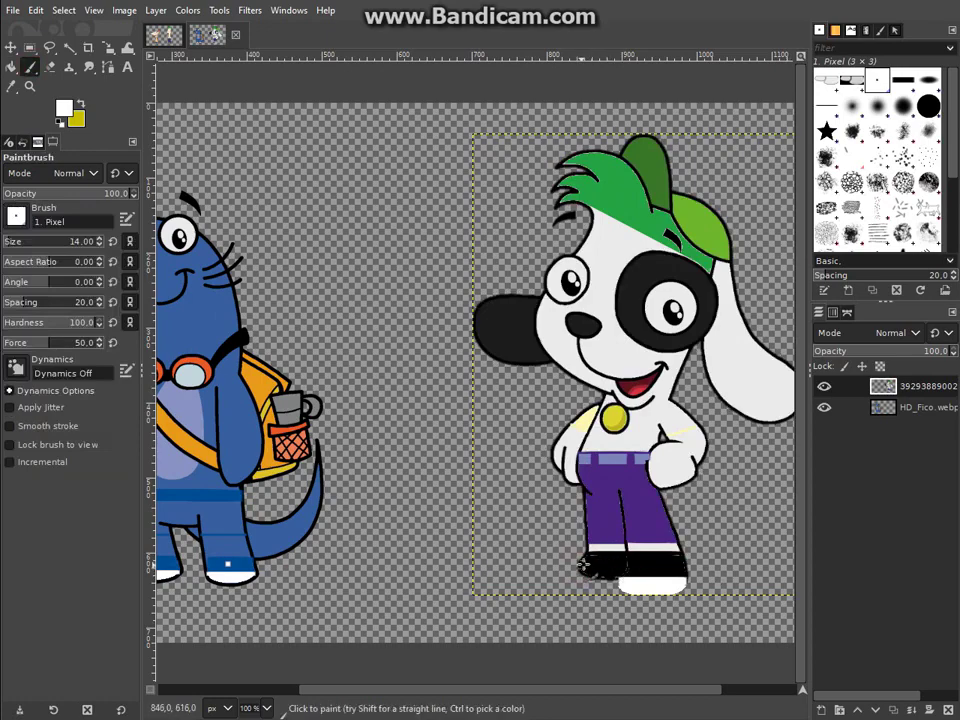
key("shift+b")
key("p")
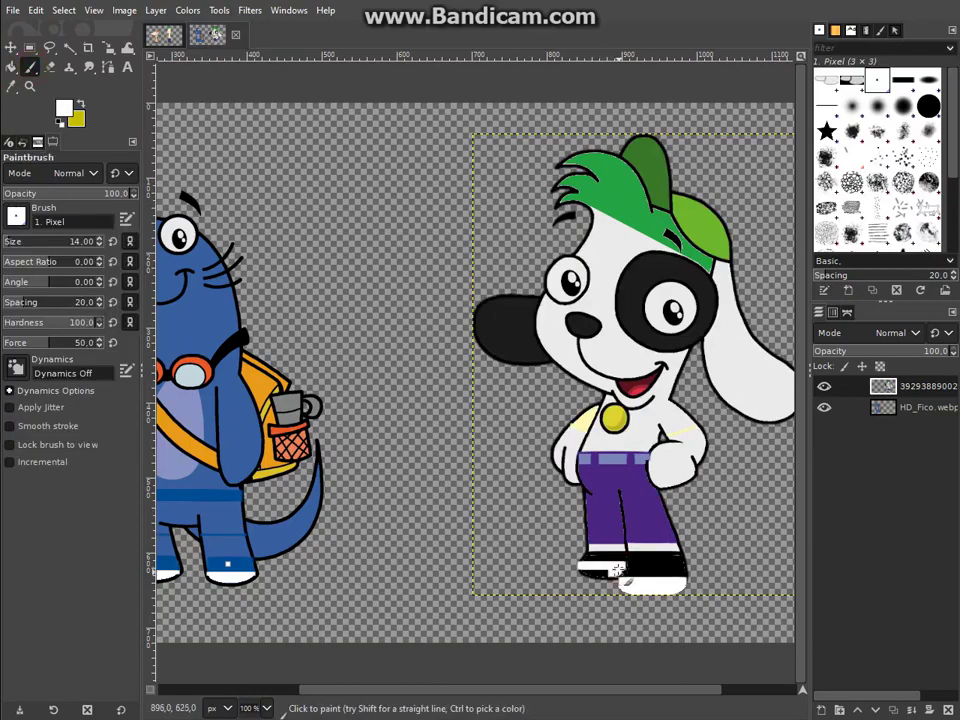
key("shift+b")
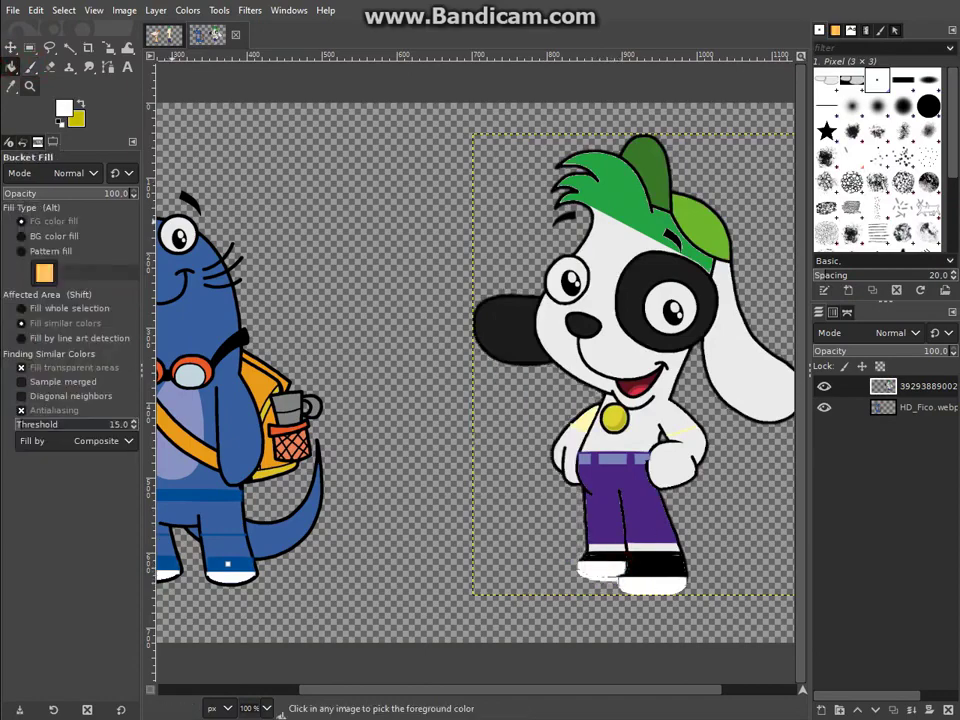
key("p")
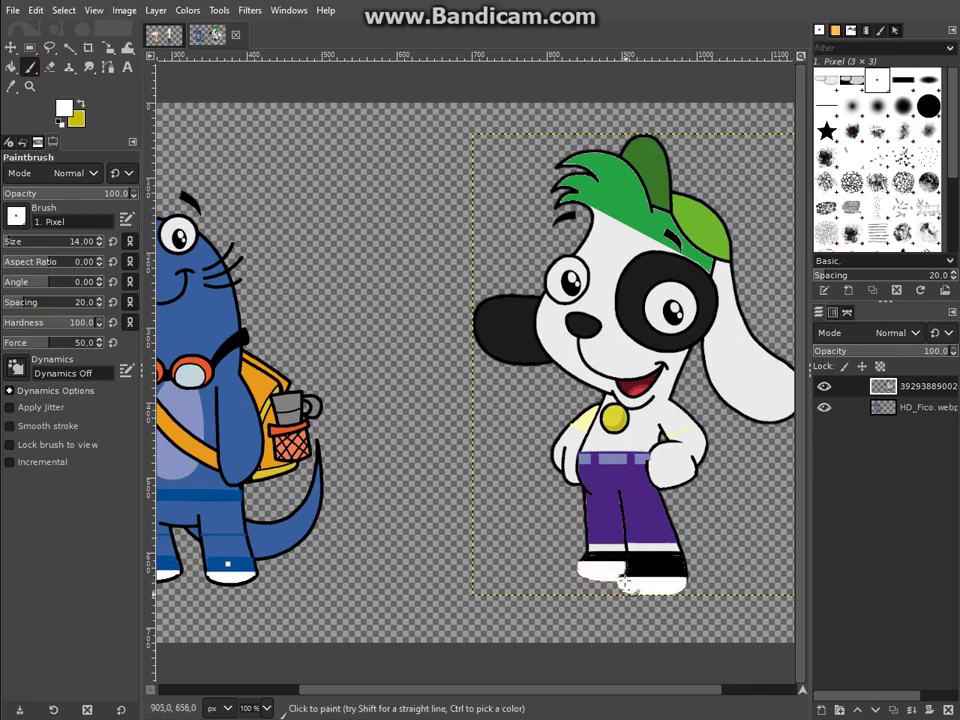
Step: Paint the top of the dog's left shoe black, fine-tuning brush size and colour
left_click(630, 558, "ctrl")
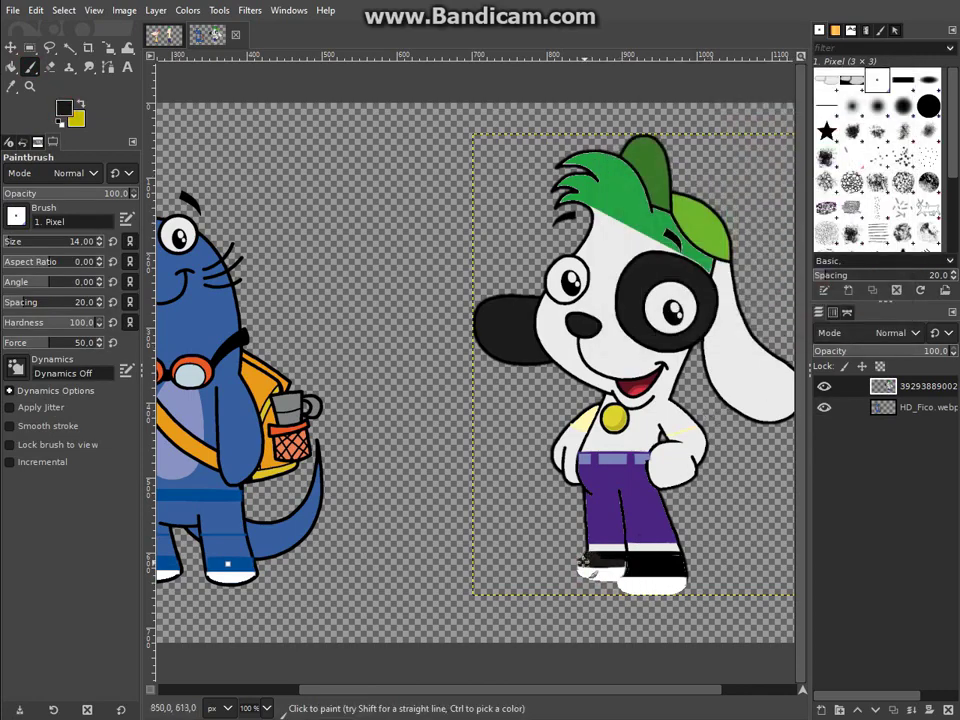
left_click_drag(590, 562, 585, 557)
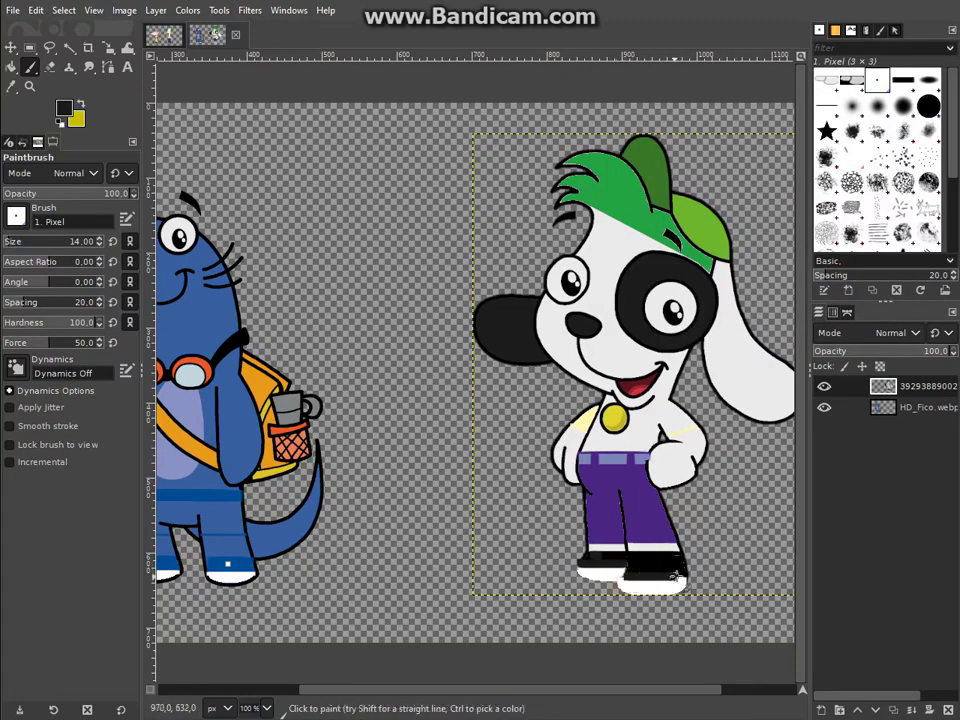
key("bracketleft")
key("bracketleft")
key("bracketleft")
key("bracketleft")
key("bracketleft")
key("bracketleft")
left_click(63, 108)
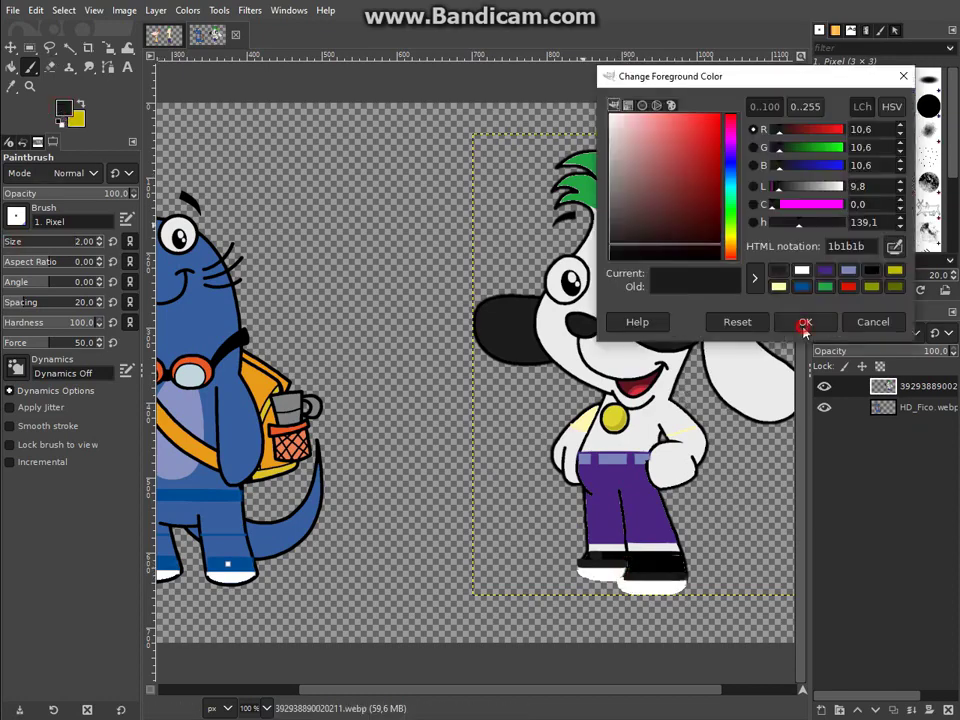
left_click(806, 324)
key("bracketright")
key("bracketright")
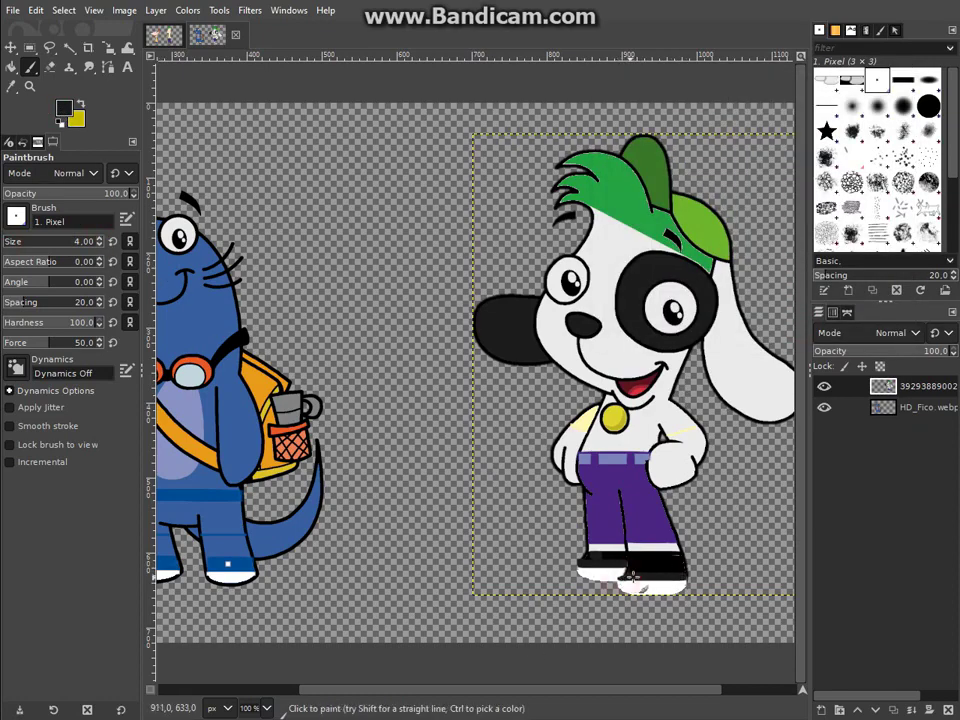
Step: Paint the white soles with a much larger brush, then set the colour to pale cream
key("2")
scroll(621, 588, "down", 5)
scroll(621, 588, "right", 4)
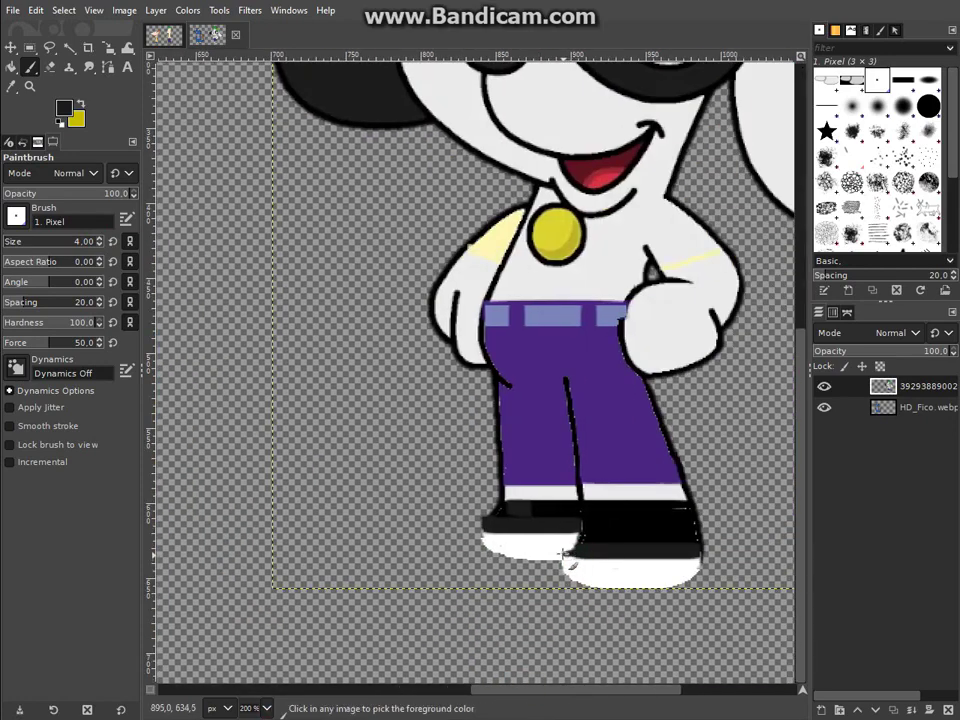
left_click(248, 708)
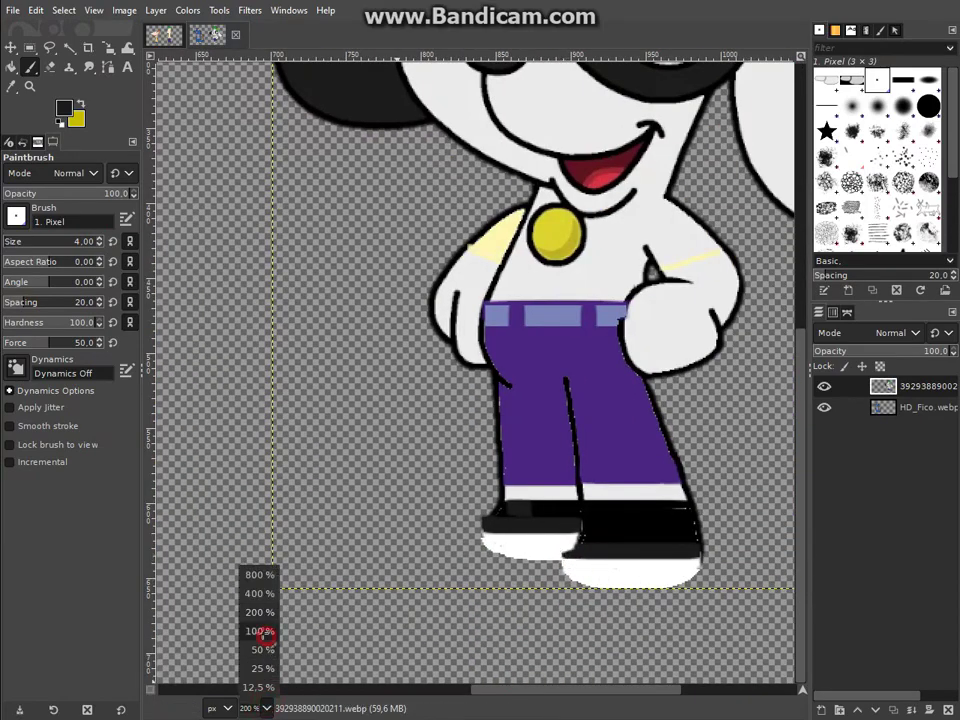
left_click(262, 633)
left_click(63, 108)
left_click(801, 270)
left_click(804, 321)
left_click_drag(14, 241, 40, 241)
left_click(63, 108)
left_click(754, 268)
left_click(806, 321)
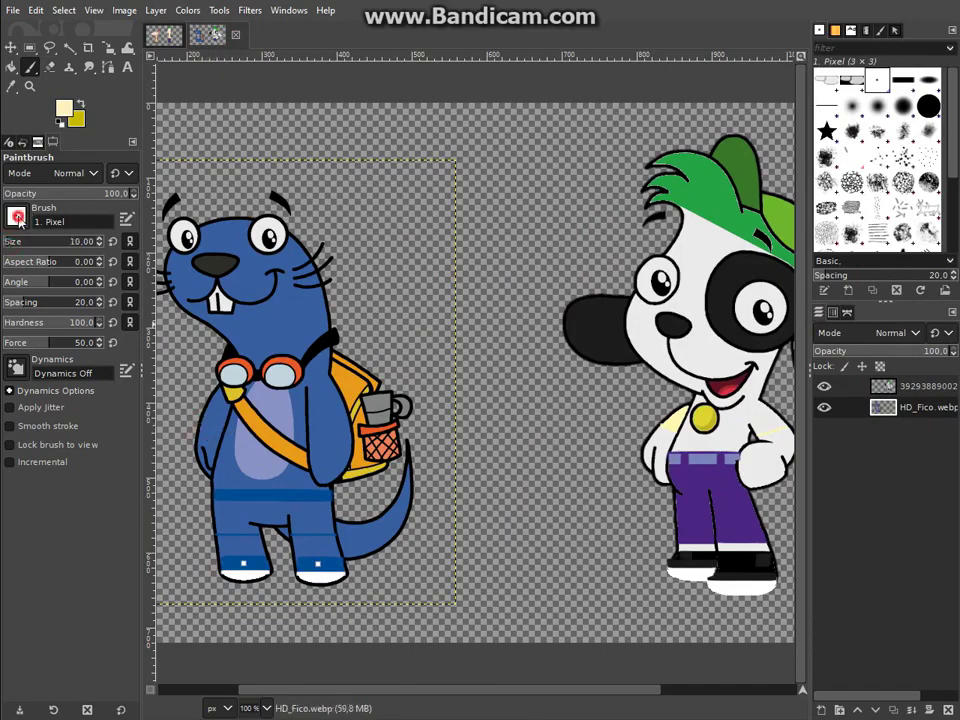
Step: Choose an enlarged Block 01 brush and select a thin strip across the beaver's belly
left_click(16, 217)
left_click(40, 168)
scroll(96, 241, "up", 2)
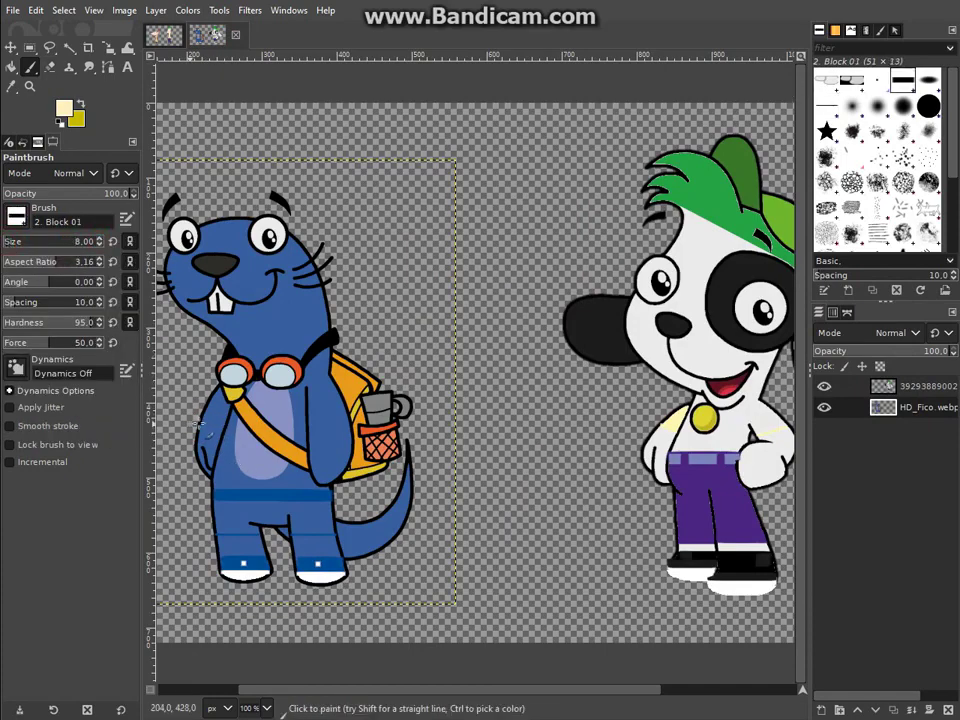
key("bracketright")
key("bracketright")
key("bracketright")
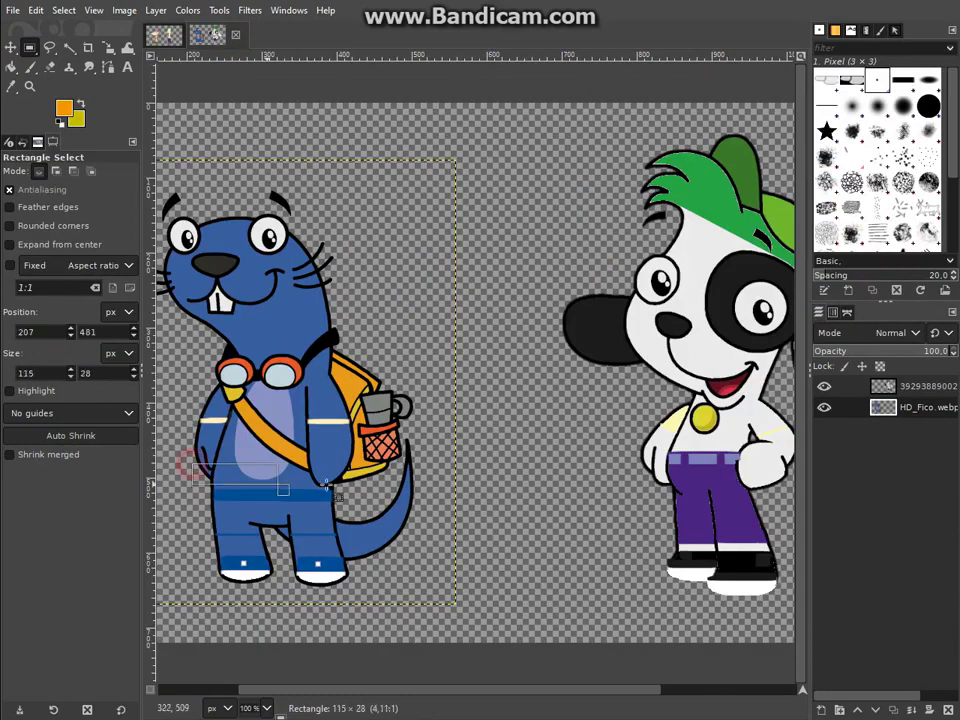
left_click_drag(192, 490, 346, 462)
key("shift+b")
Step: Paint an orange stroke on the beaver's belly with the hard round brush, then undo it
key("p")
left_click(16, 216)
left_click(80, 250)
left_click_drag(215, 476, 247, 474)
key("m")
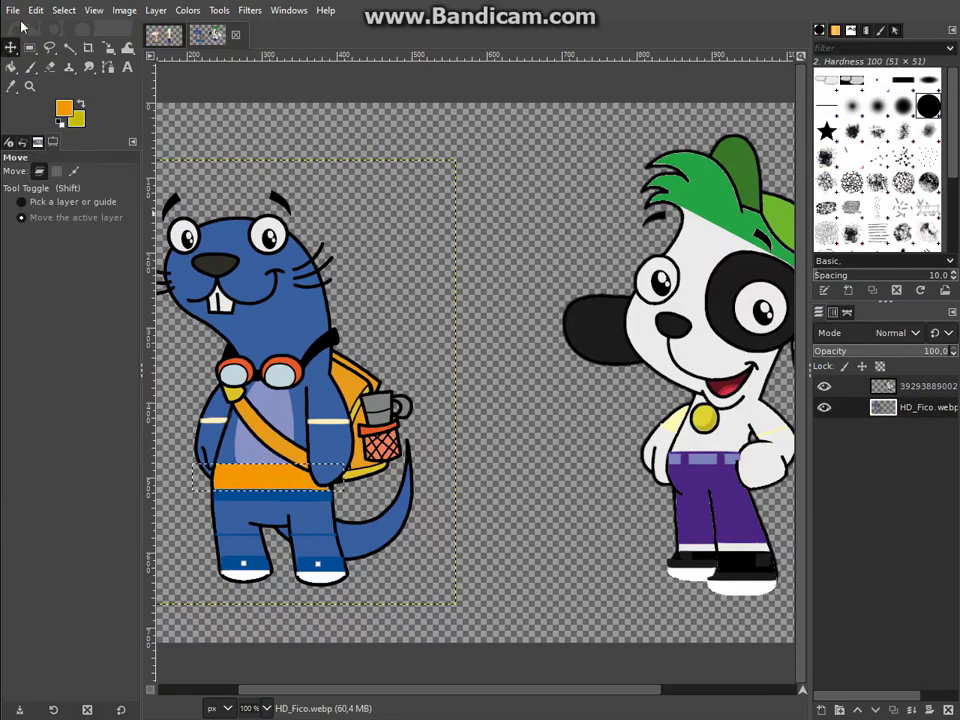
key("r")
key("ctrl+z")
key("ctrl+z")
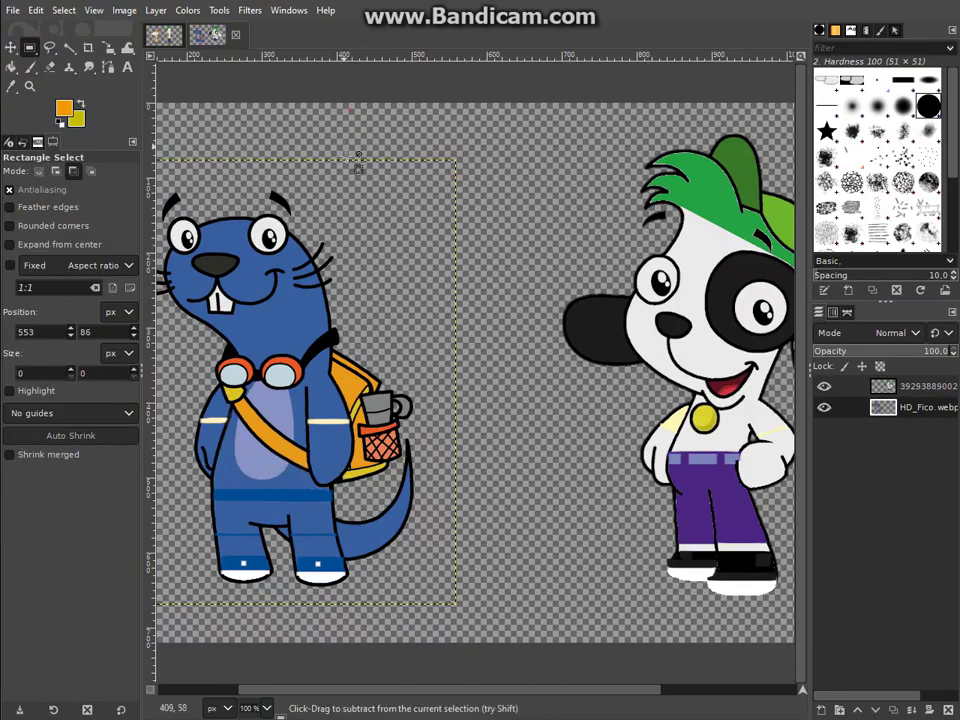
Step: Select the belly strip and fill it orange, then undo the orange fill
left_click_drag(200, 466, 345, 490)
key("shift+b")
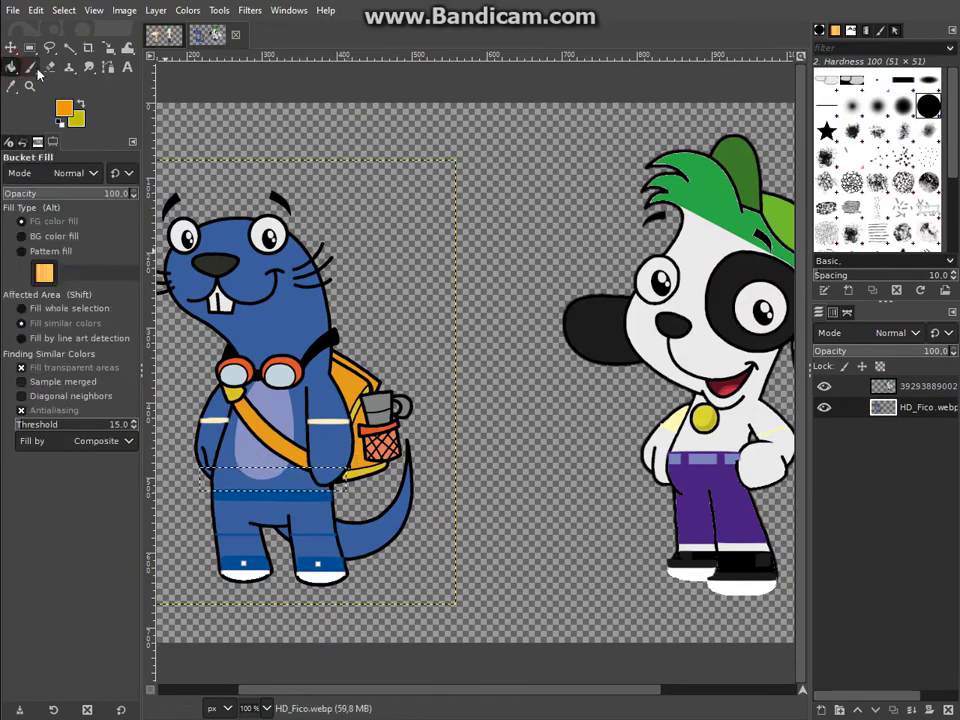
key("p")
left_click(12, 65)
left_click(290, 478)
key("p")
key("m")
key("p")
left_click(286, 487)
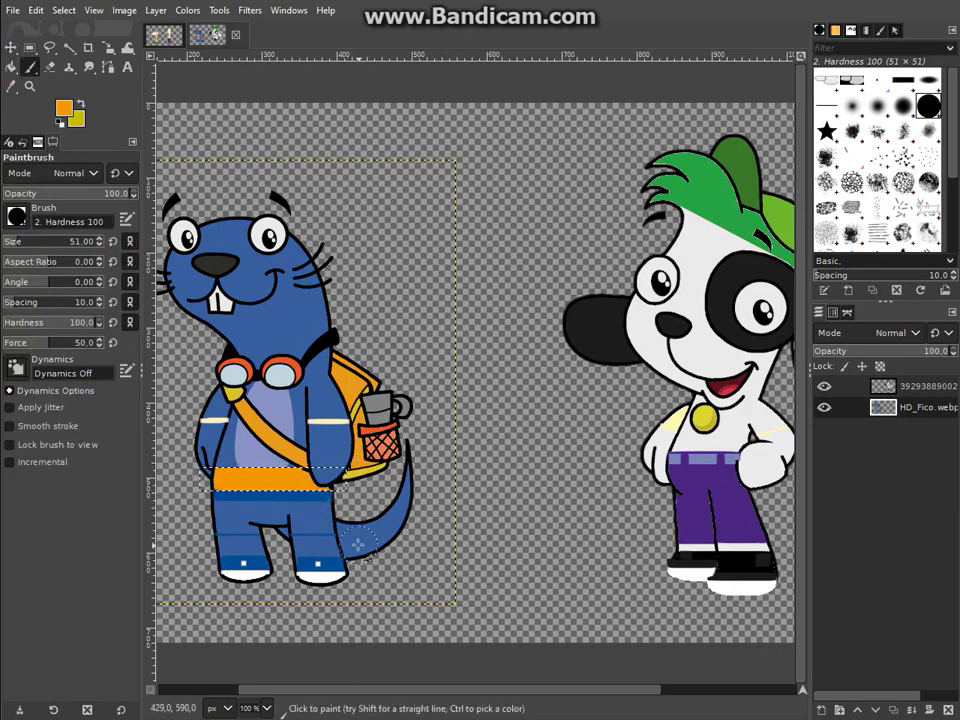
key("ctrl+z")
key("ctrl+z")
Step: Select the beaver's thin waistband strip and fill it blue
key("r")
left_click_drag(203, 500, 207, 495)
left_click(30, 67)
left_click(63, 107)
left_click(804, 319)
left_click(285, 489, "ctrl")
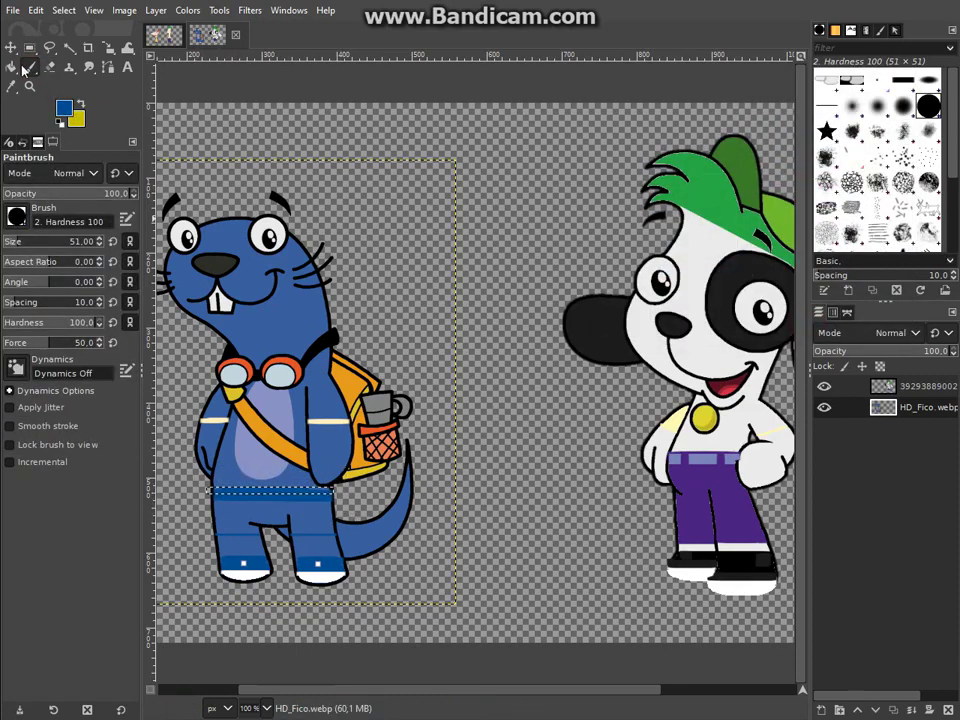
left_click(11, 67)
Step: Zoom in on the waist, switch to dark grey, and clear the selection
key("2")
scroll(285, 601, "left", 3)
left_click(63, 107)
left_click(804, 321)
key("p")
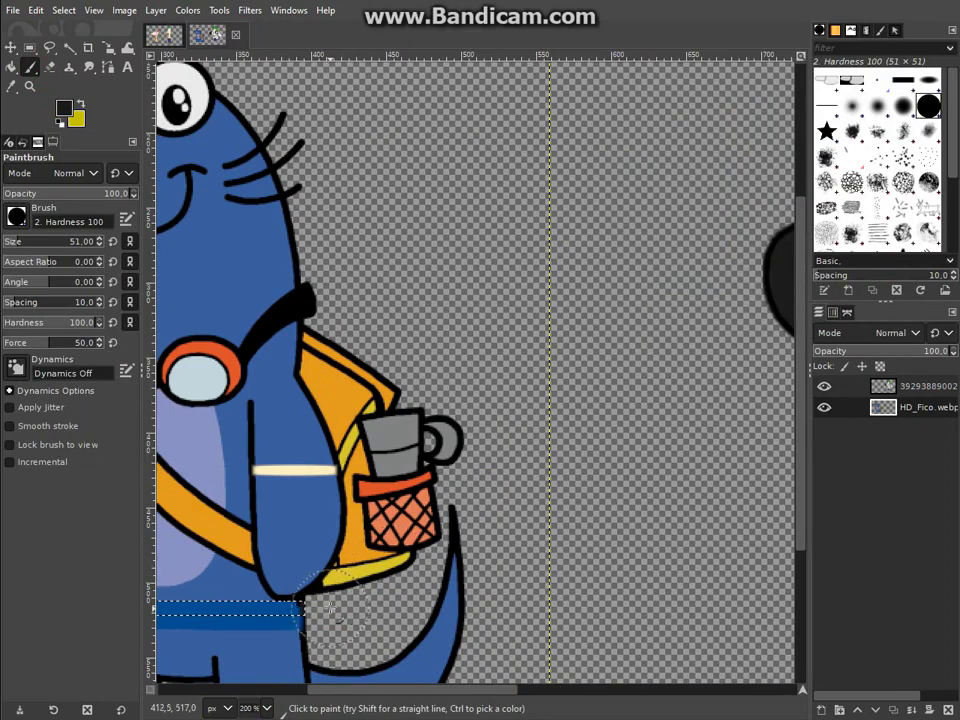
left_click(30, 47)
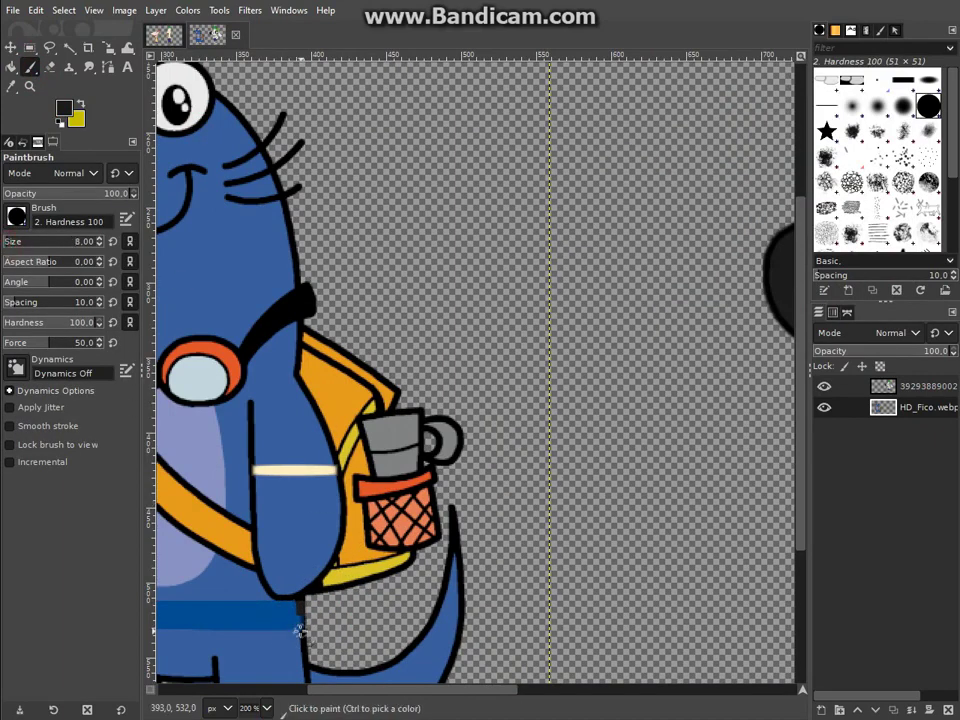
Step: Extend the dark outline beside the waistband with a smaller brush, then reselect blue
scroll(60, 241, "down", 2)
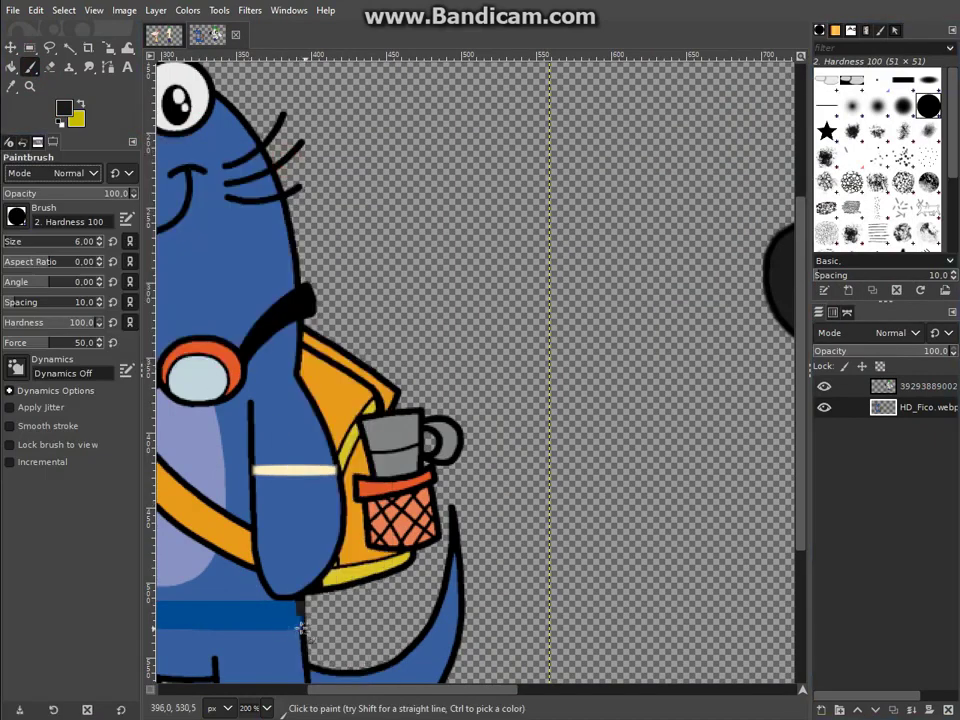
key("ctrl+z")
key("bracketleft")
key("bracketleft")
key("bracketleft")
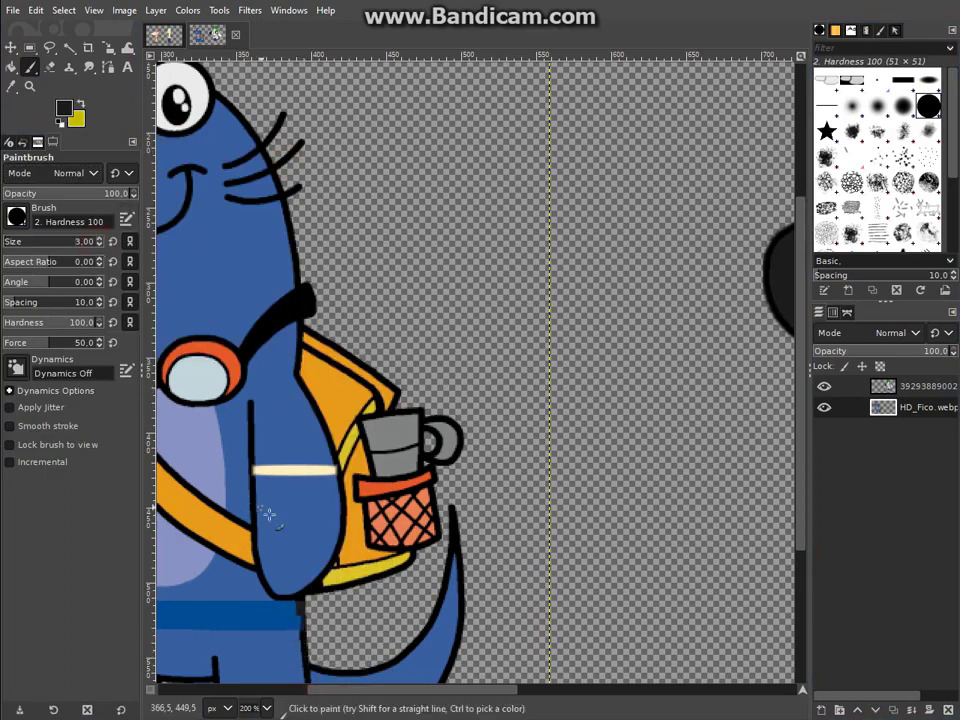
left_click_drag(302, 630, 298, 611)
key("1")
left_click(63, 107)
left_click(803, 321)
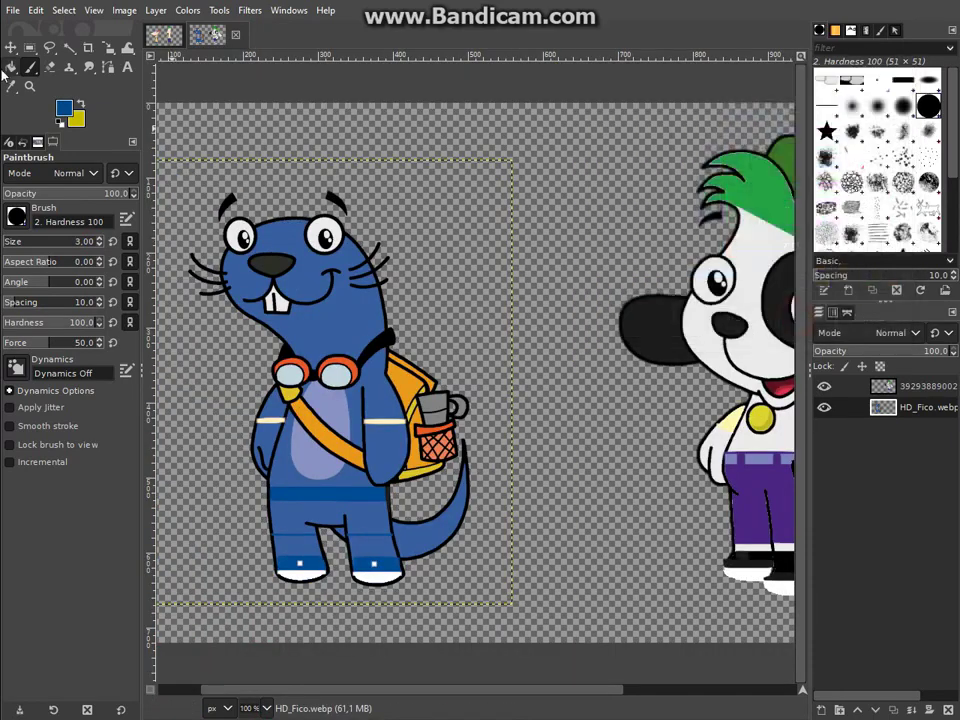
Step: Fill the beaver's legs a darker blue and set the paint colour to orange
left_click(10, 67)
left_click(352, 503)
left_click(30, 47)
left_click(63, 107)
left_click(846, 275)
left_click(803, 321)
Step: Select a strip across the beaver's belly, paint it orange, and zoom to 200%
left_click_drag(207, 498, 430, 460)
left_click(10, 67)
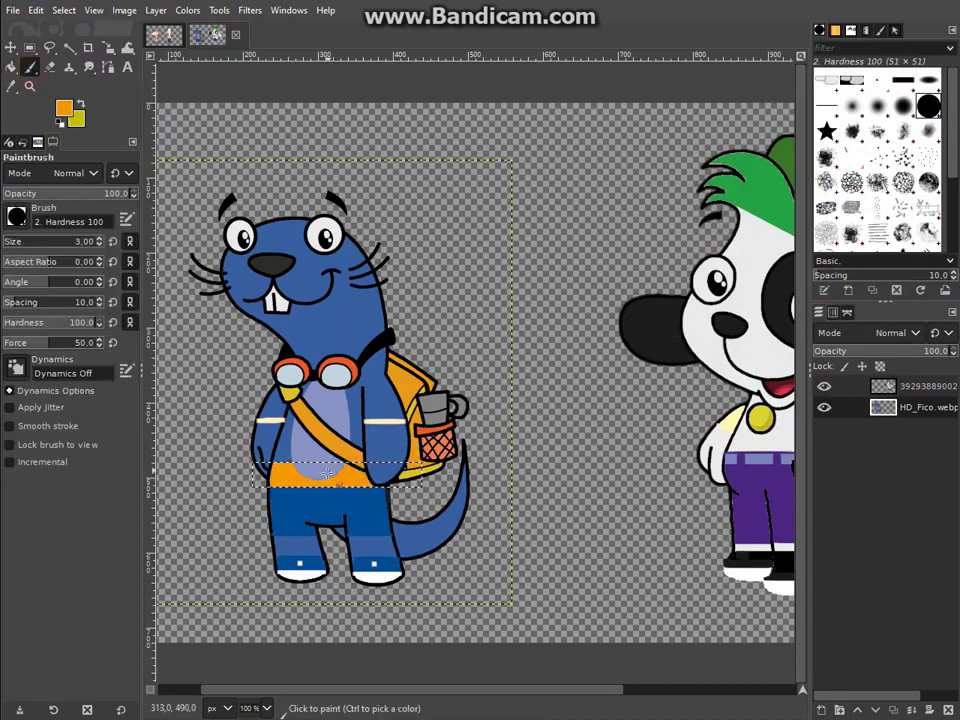
left_click_drag(262, 478, 315, 468)
left_click(10, 67)
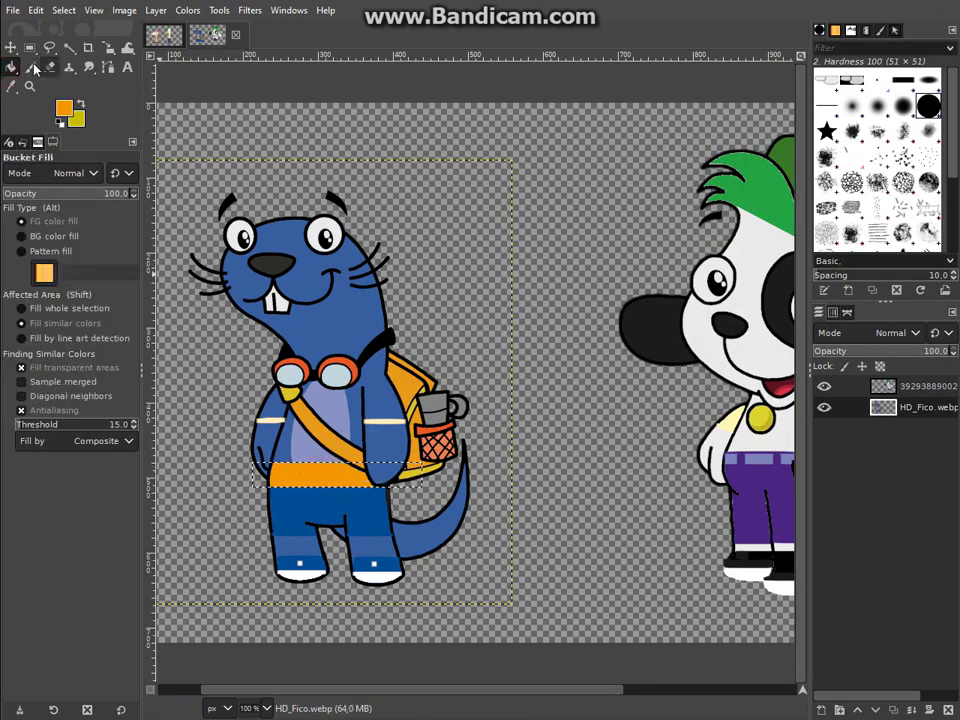
left_click(266, 708)
left_click(259, 612)
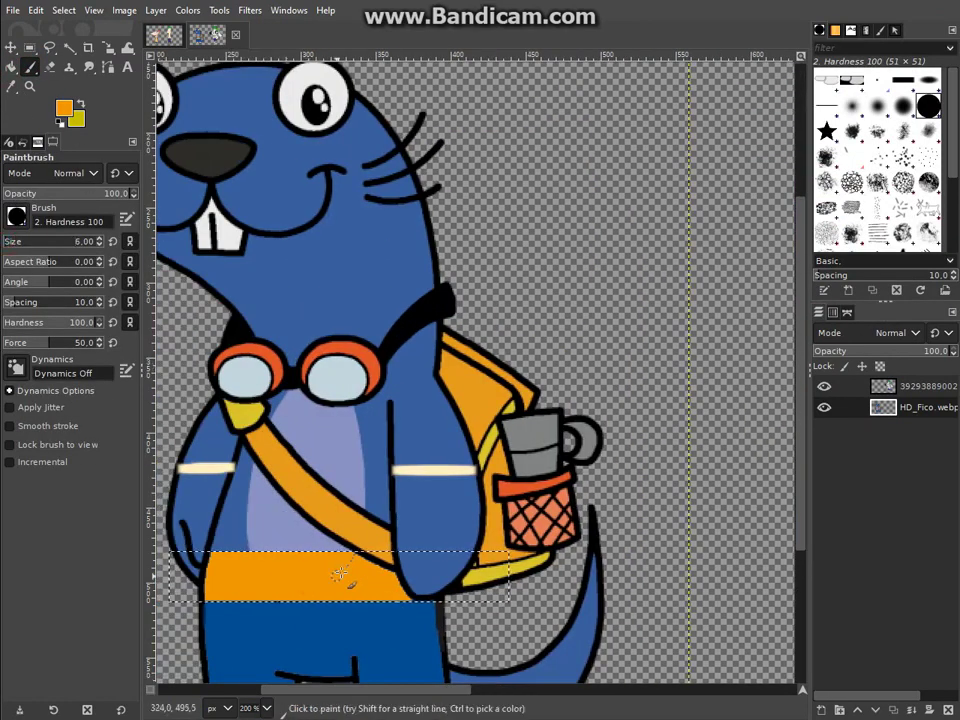
Step: Select the chest strip and fill the lavender belly and adjacent blue strip orange
key("r")
left_click_drag(195, 452, 453, 507)
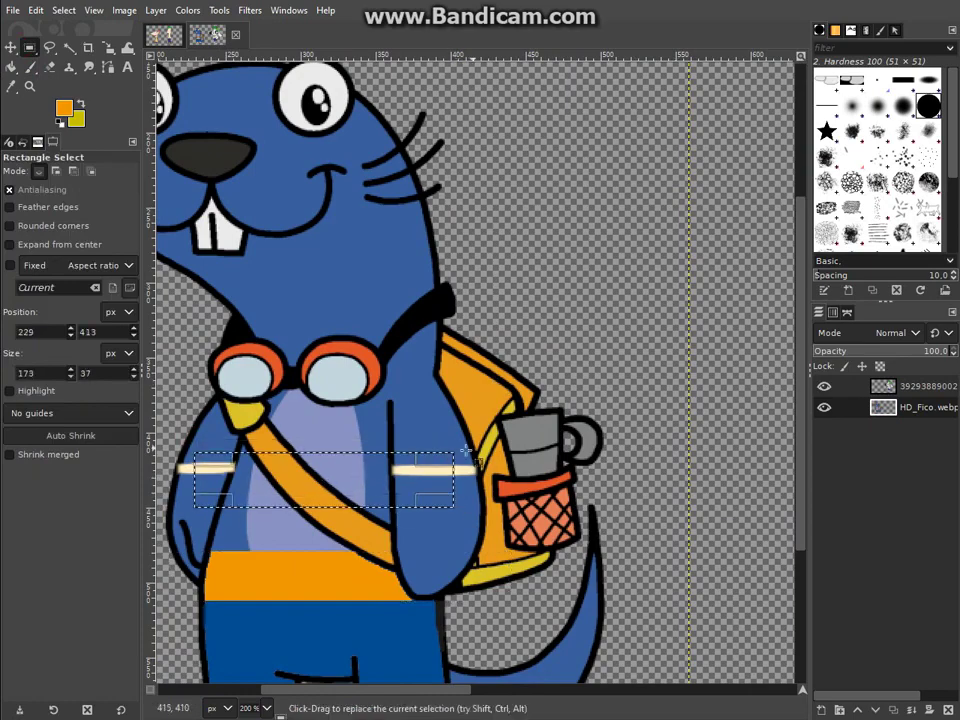
key("shift+b")
key("p")
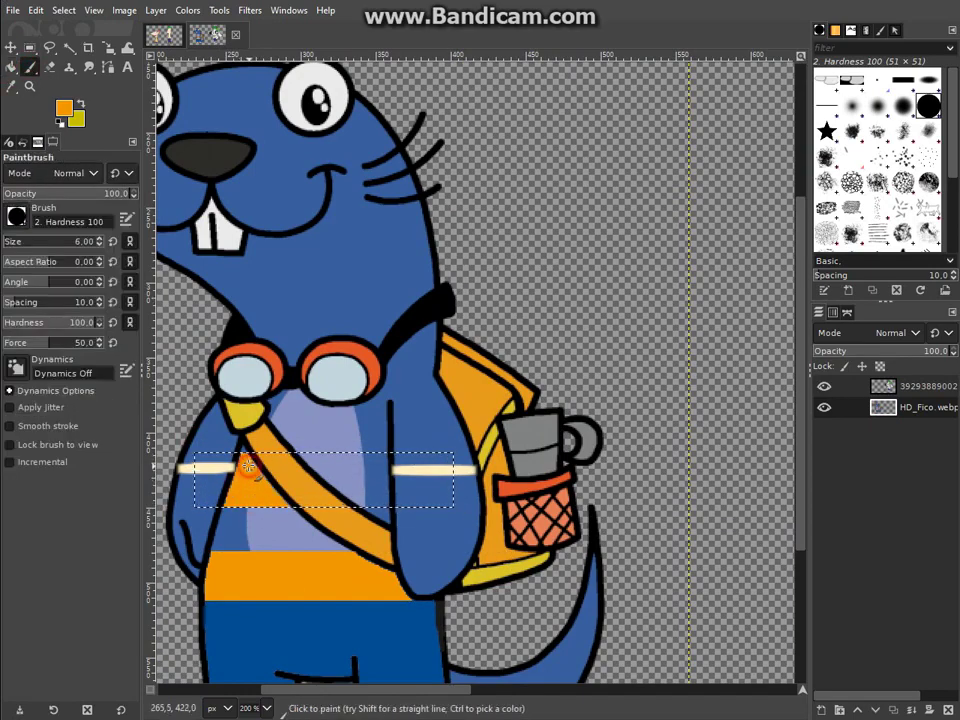
left_click(12, 67)
left_click(381, 407)
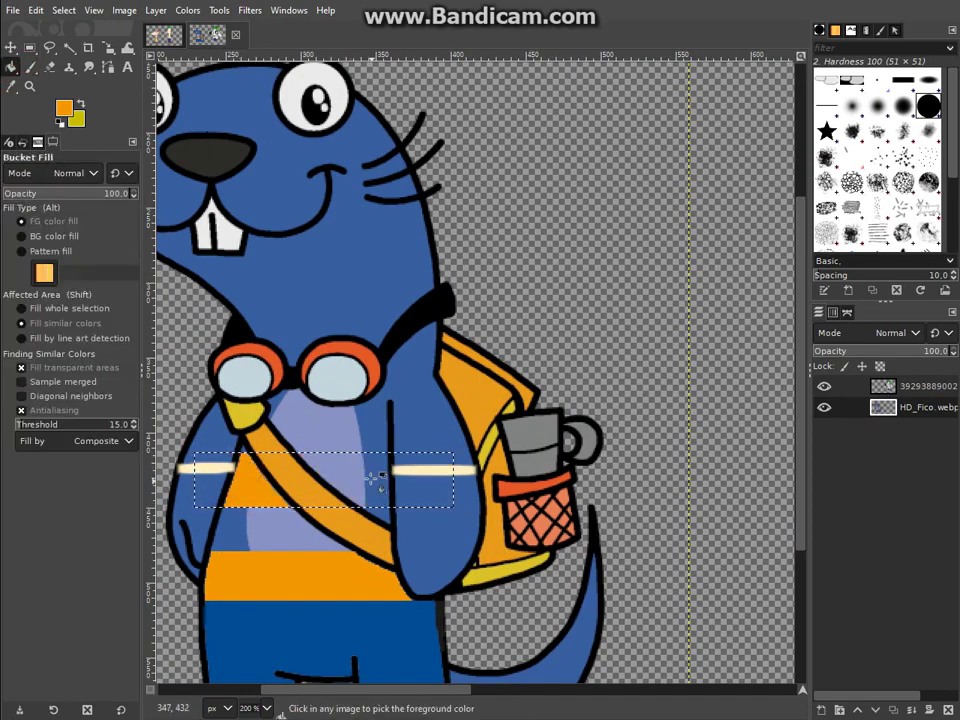
left_click(368, 455)
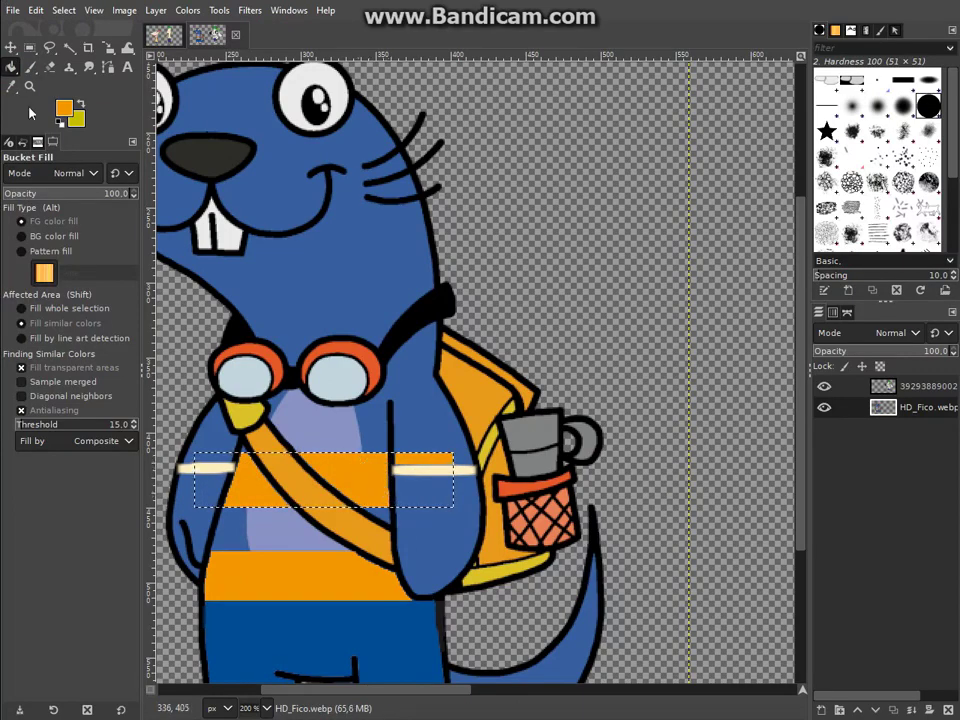
Step: Repaint the right end of the orange stripe blue with a large brush, then deselect
key("p")
left_click(63, 107)
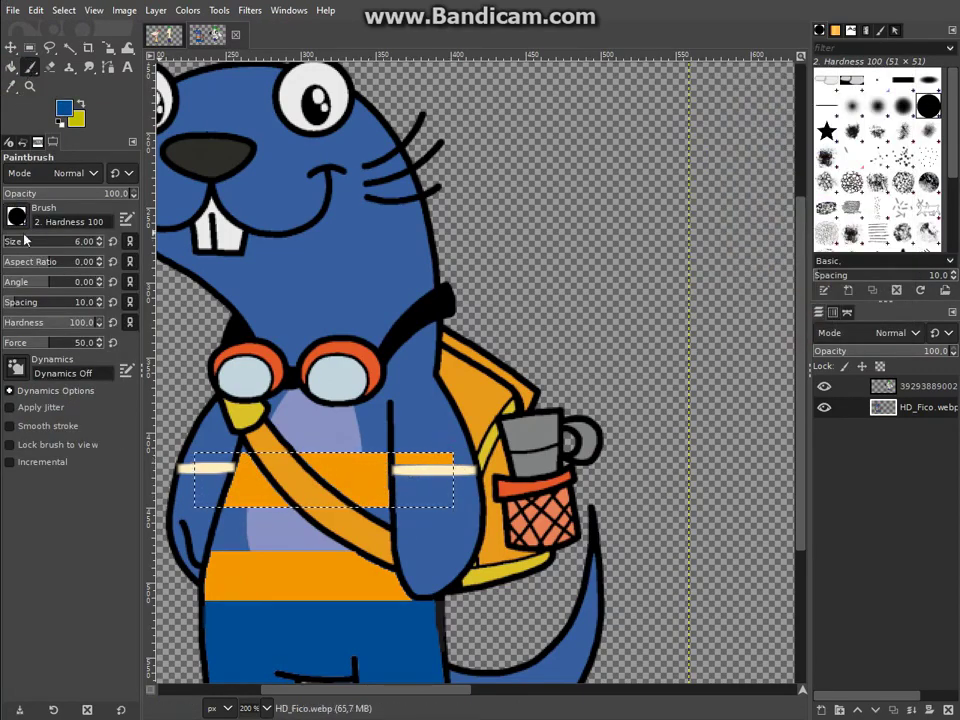
left_click(16, 216)
left_click(16, 245)
key("shift+e")
left_click(442, 414)
key("p")
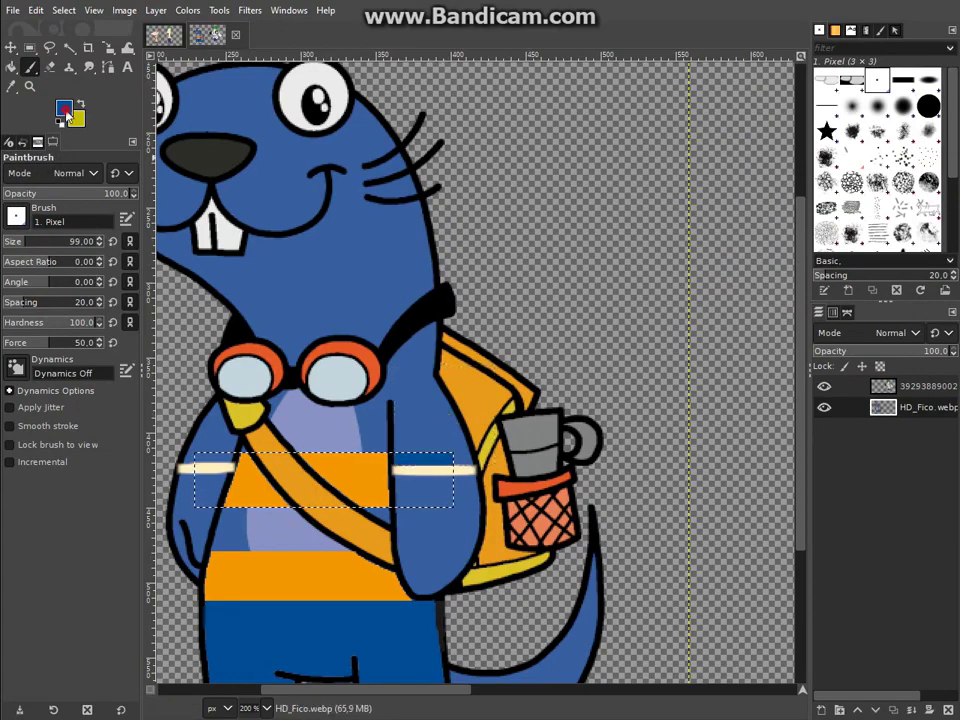
left_click_drag(442, 414, 452, 427)
key("r")
left_click(440, 452)
Step: Select around the goggles and try a cream stroke there, then undo it
key("shift+b")
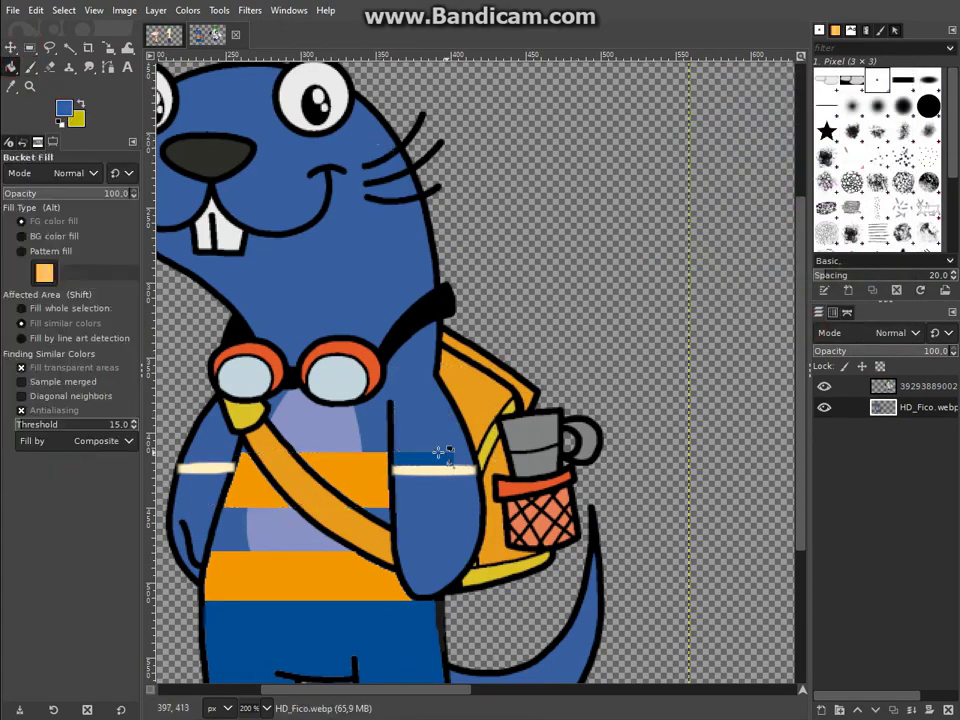
key("r")
left_click_drag(403, 420, 279, 347)
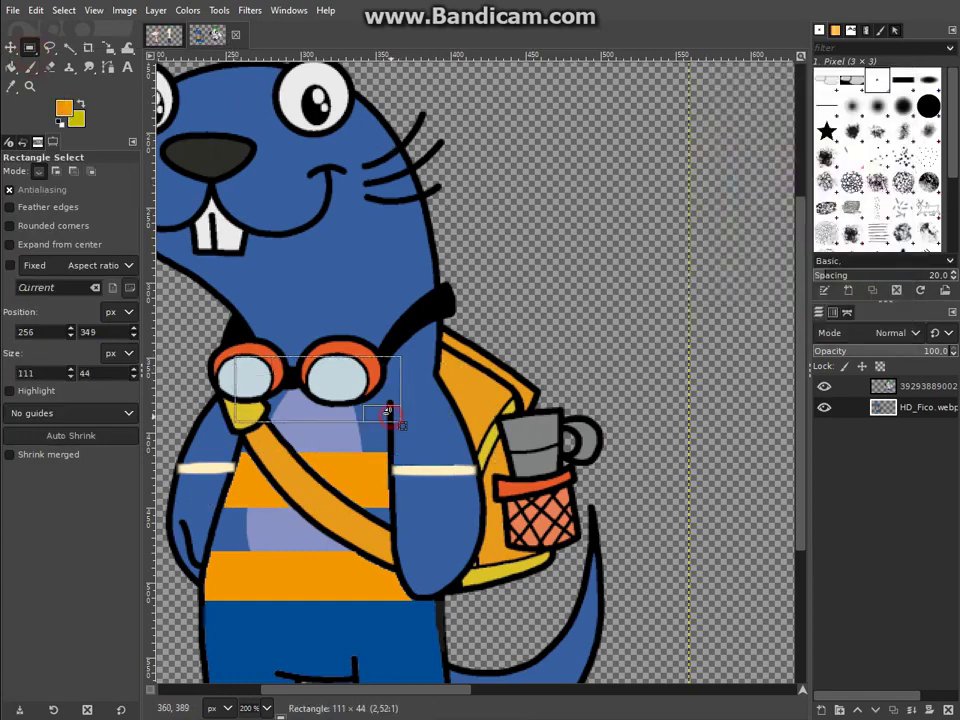
left_click(30, 67)
left_click(64, 108)
left_click(806, 321)
left_click(928, 105)
left_click_drag(390, 363, 428, 374)
left_click(14, 241)
key("ctrl+z")
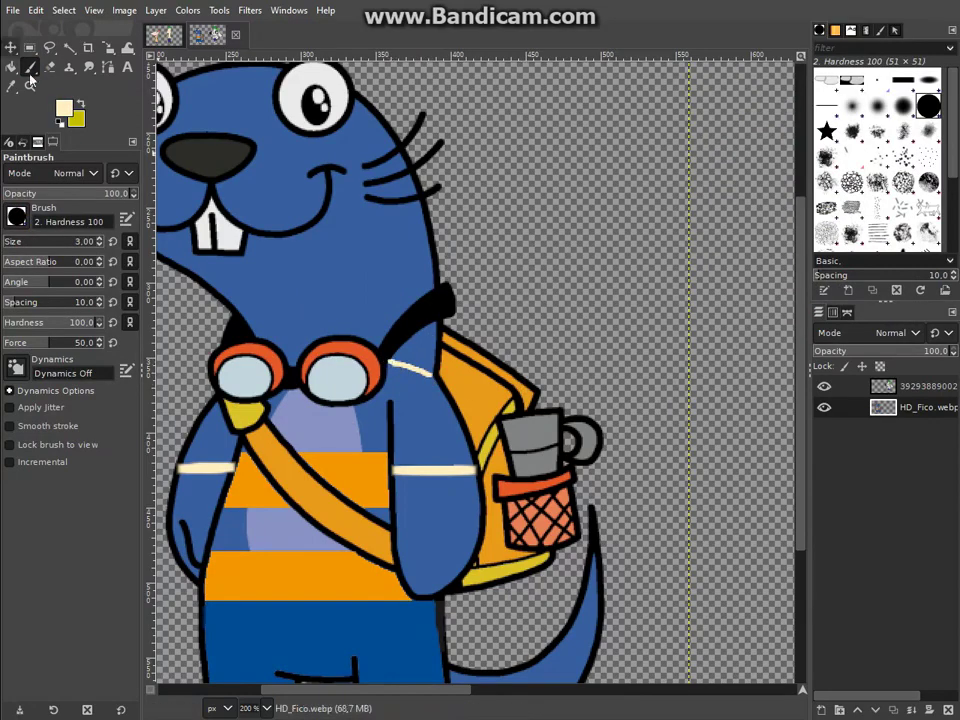
Step: Fill the rectangle just under the goggles orange
left_click_drag(398, 420, 220, 357)
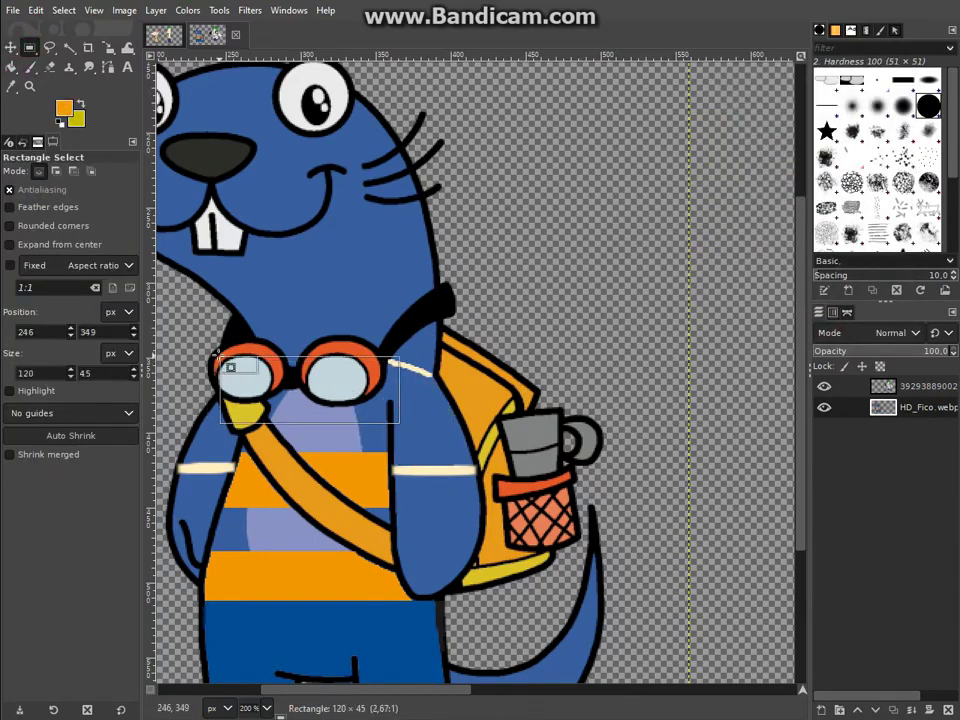
key("shift+b")
left_click(276, 410)
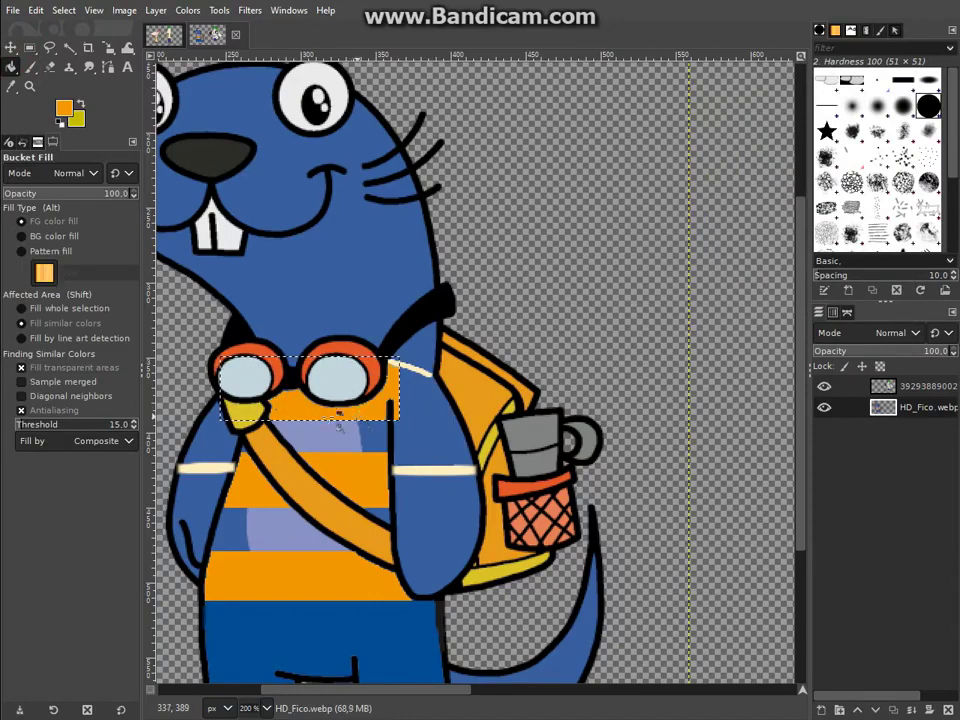
Step: Fill the beaver's right shoulder beside the bag cream
left_click(30, 47)
left_click(296, 169)
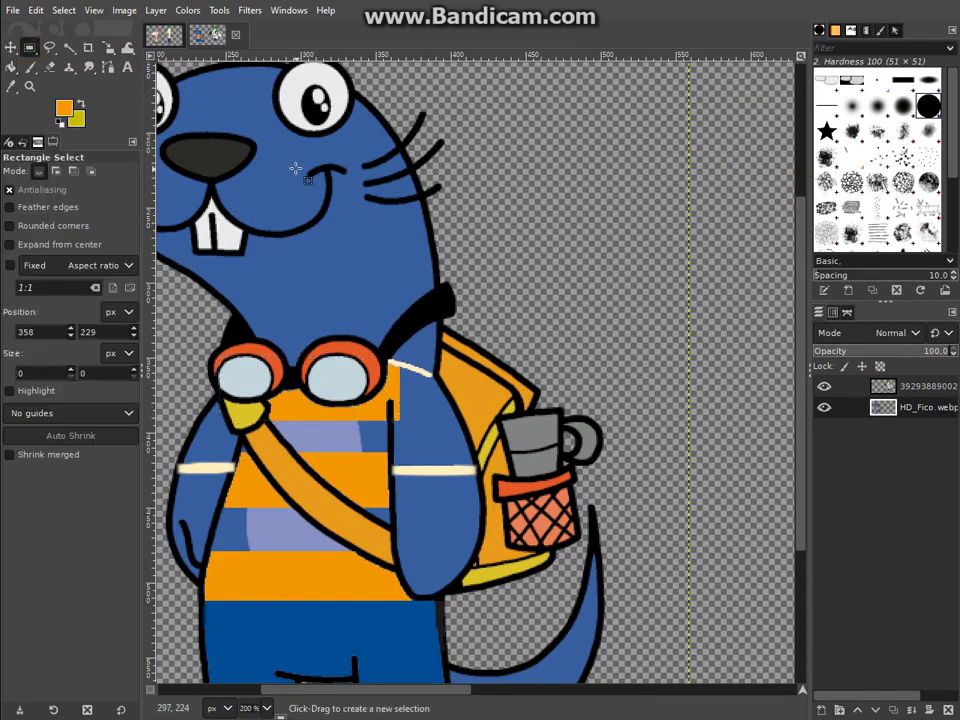
left_click(63, 107)
left_click(786, 321)
key("shift+b")
left_click(435, 440)
left_click(420, 385)
Step: Cover leftover dark shoulder pixels with a cream single-pixel brush, then set brush size 6
key("p")
left_click(90, 243)
left_click(142, 163)
left_click(321, 163)
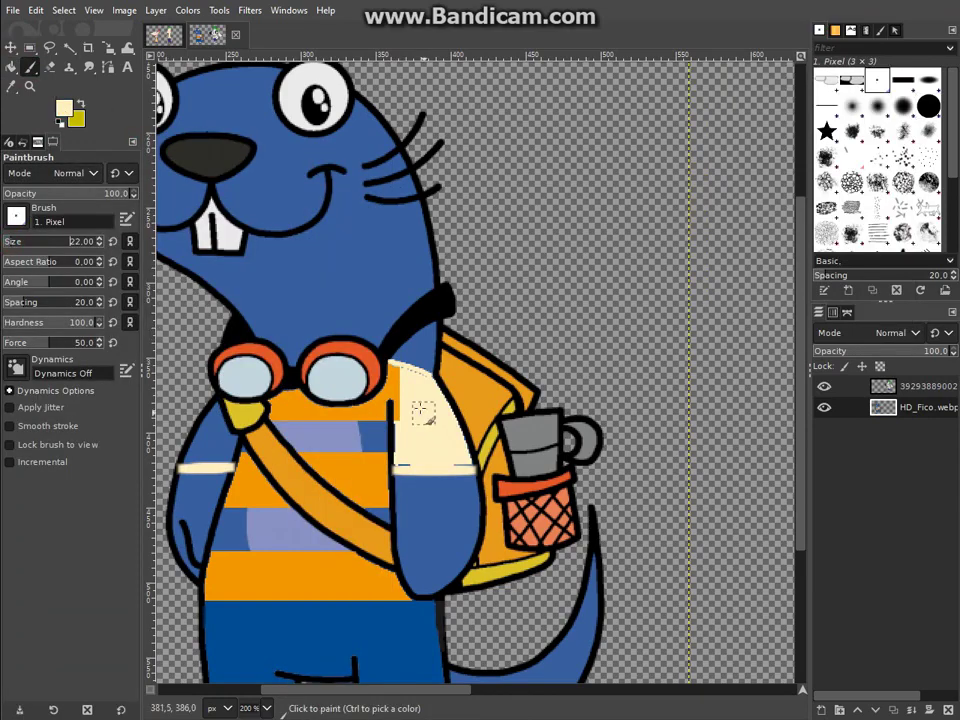
left_click_drag(406, 455, 404, 398)
type("6")
key("Return")
Step: Switch paint colours and reset the brush to a round 1-pixel tip
left_click(64, 108)
left_click(804, 318)
type("3")
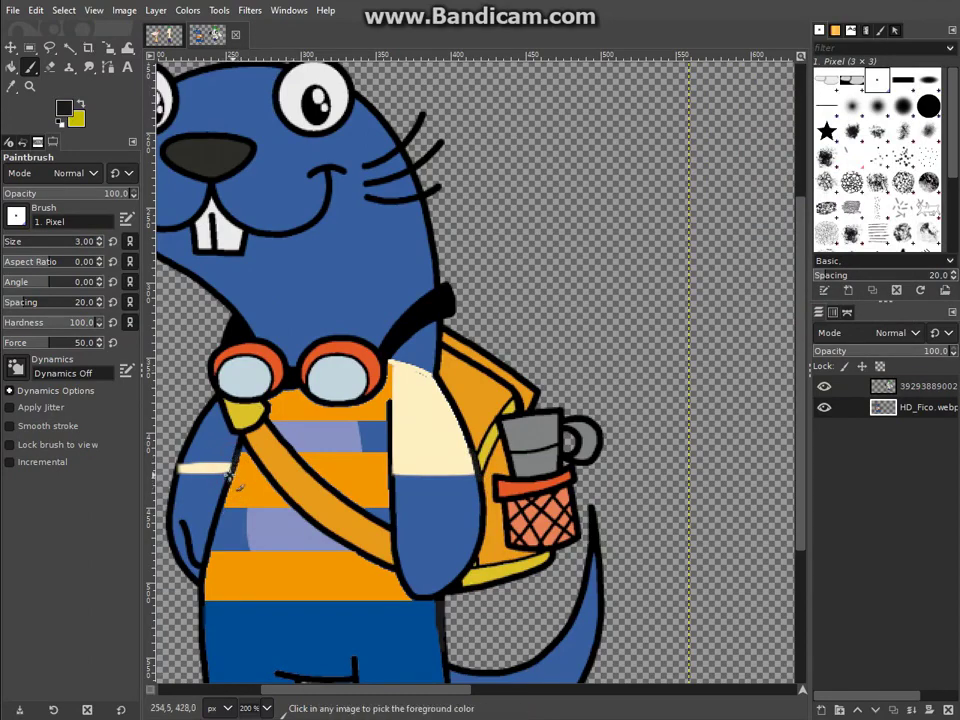
left_click(215, 463, "ctrl")
key("shift+b")
left_click(174, 430, "ctrl")
key("p")
left_click(16, 220)
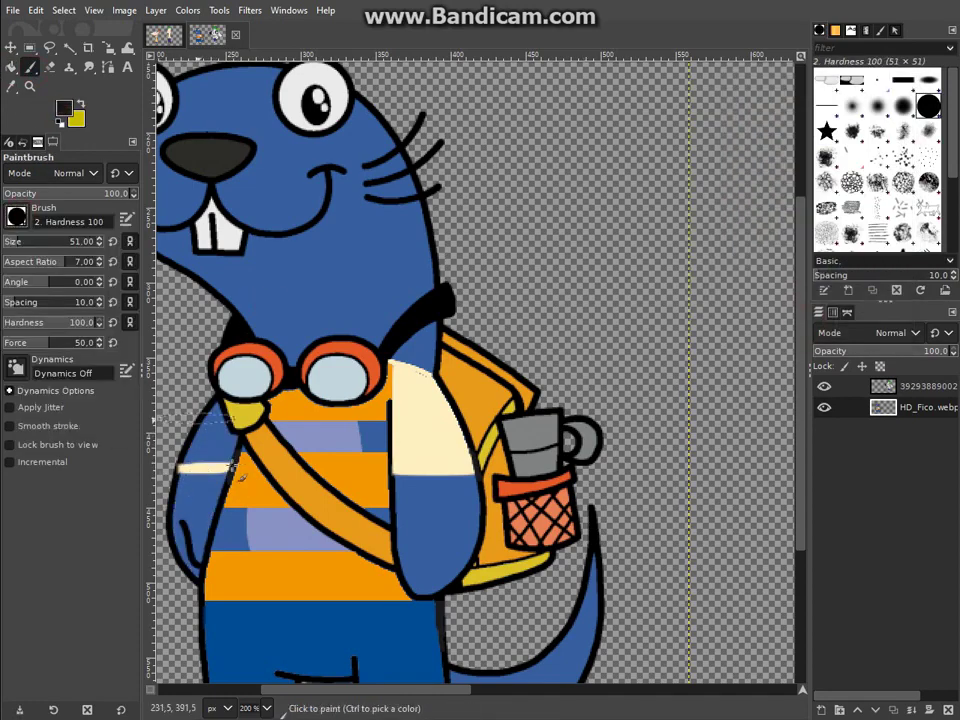
key("bracketleft")
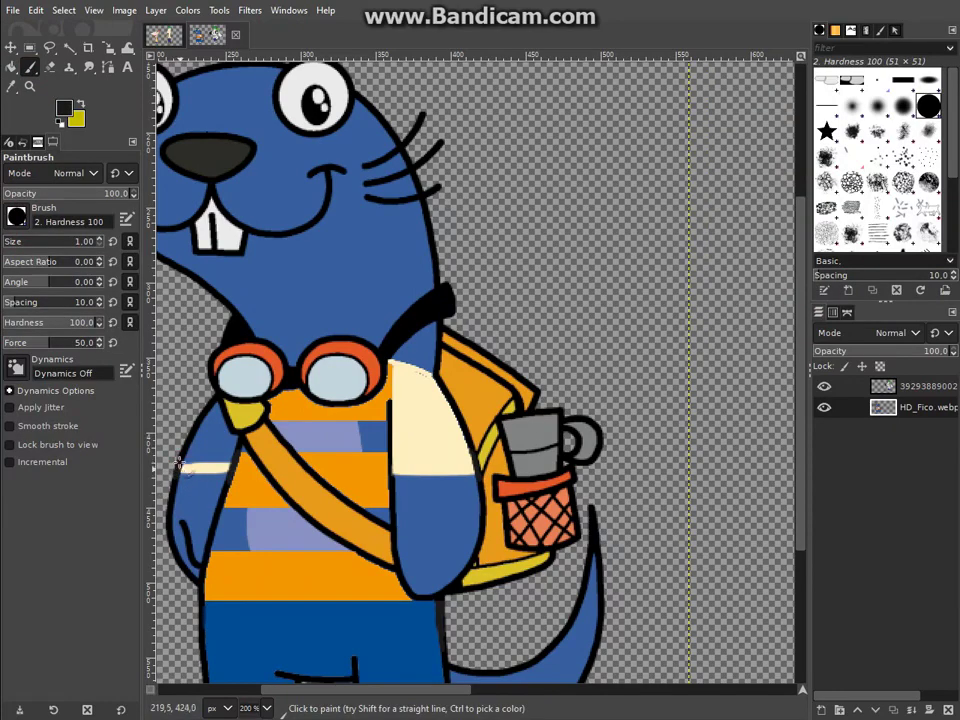
Step: Fill the lower blue and the lavender shirt stripes cream
left_click(63, 107)
key("shift+b")
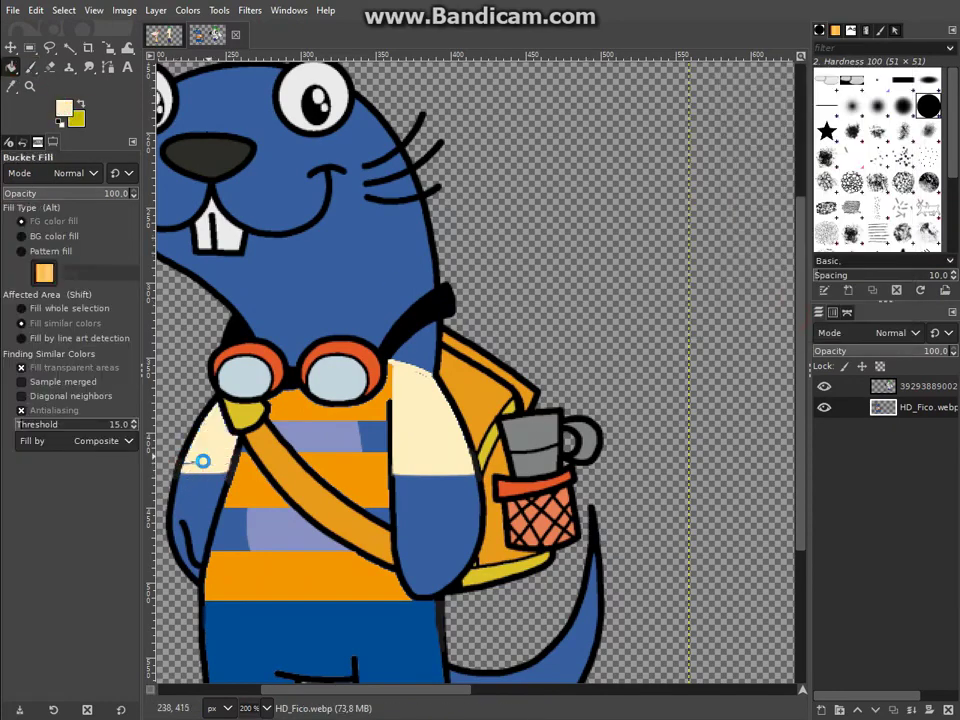
left_click(292, 535)
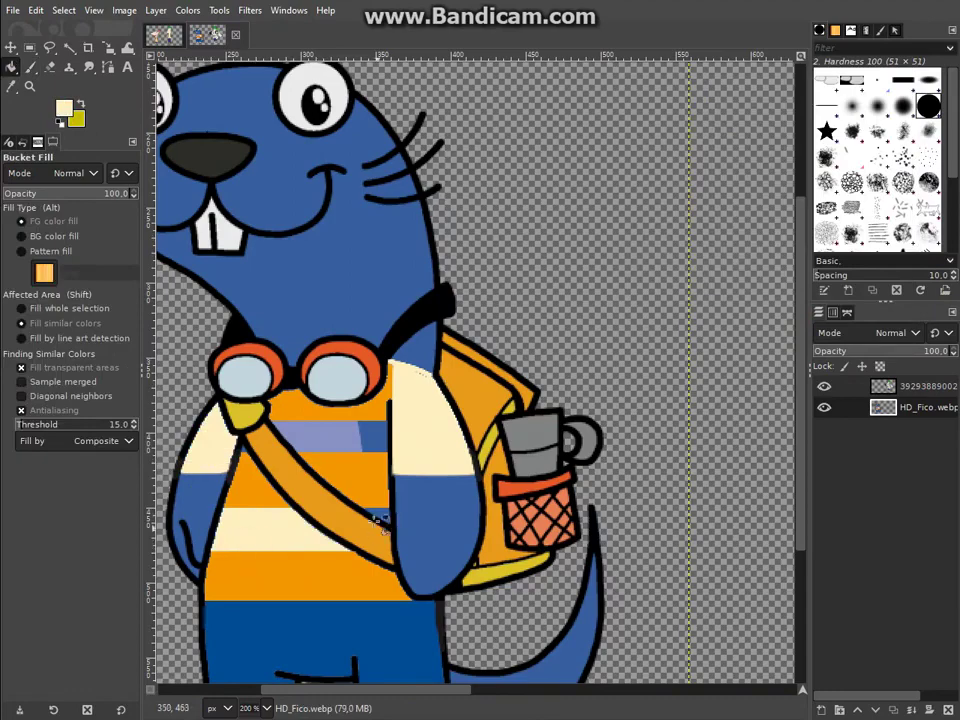
left_click(358, 440)
Step: Zoom to 150% on the dog and choose the block-shaped brush
key("1")
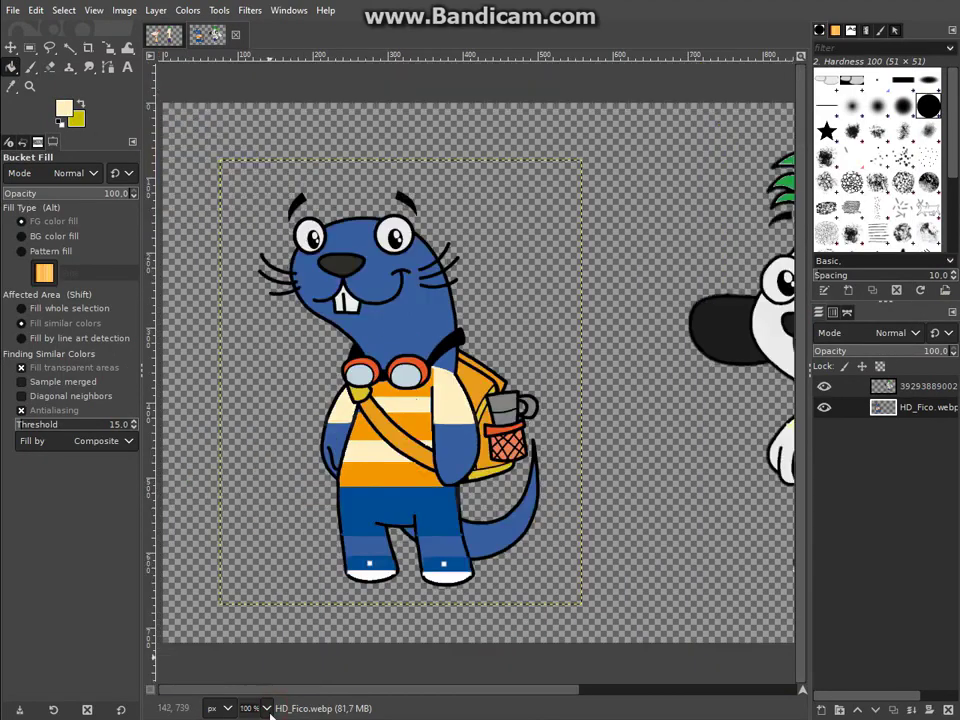
key("2")
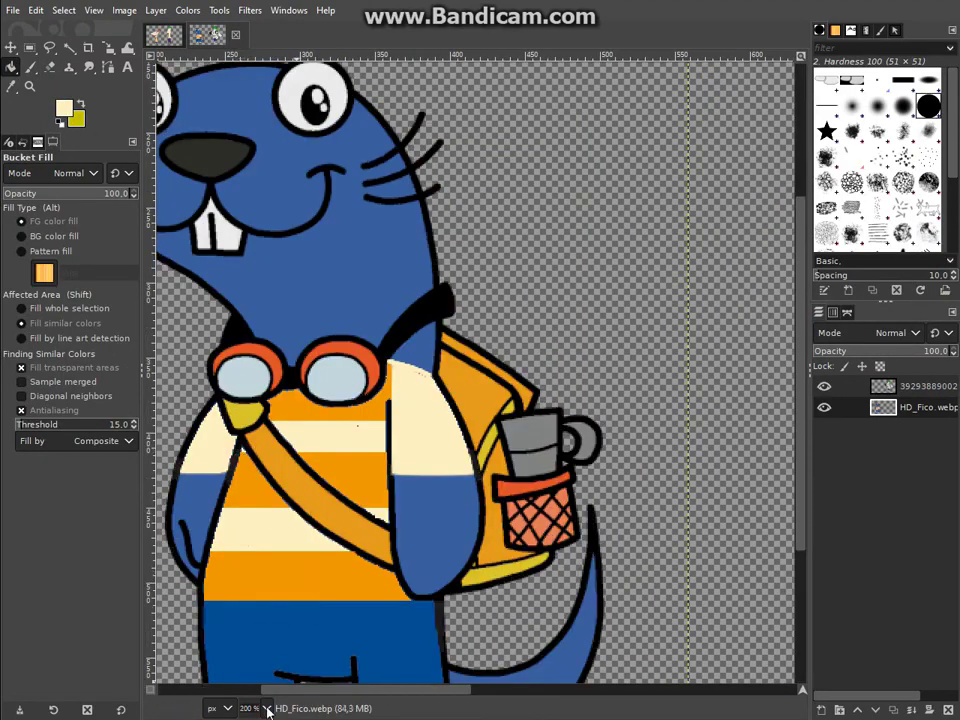
key("1")
left_click_drag(465, 700, 551, 694)
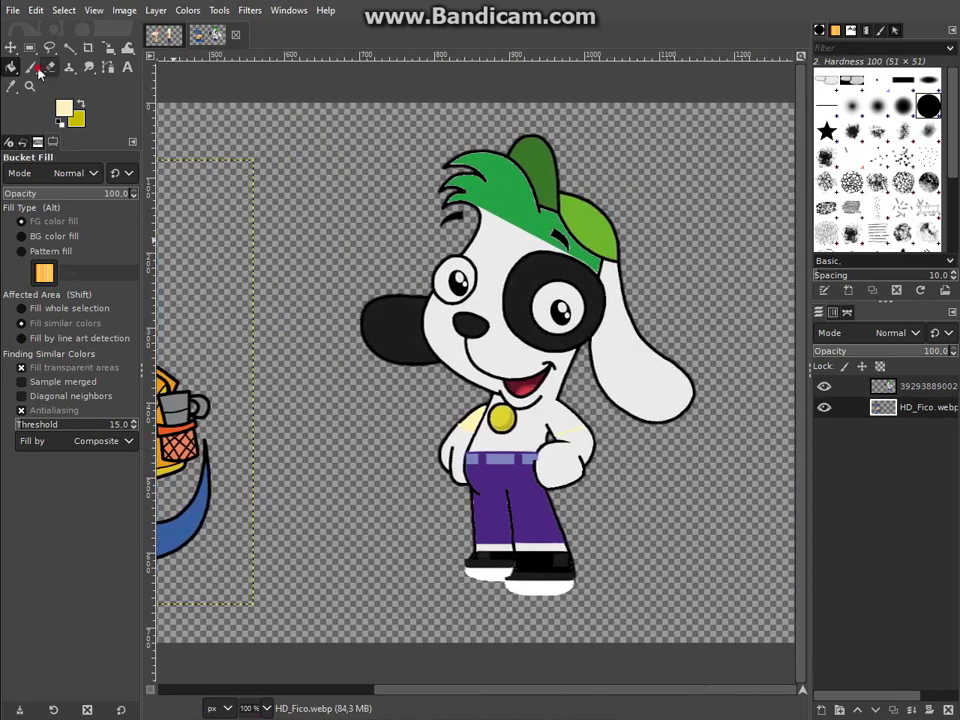
key("p")
key("2")
key("1")
key("z")
key("plus")
key("p")
left_click(903, 78)
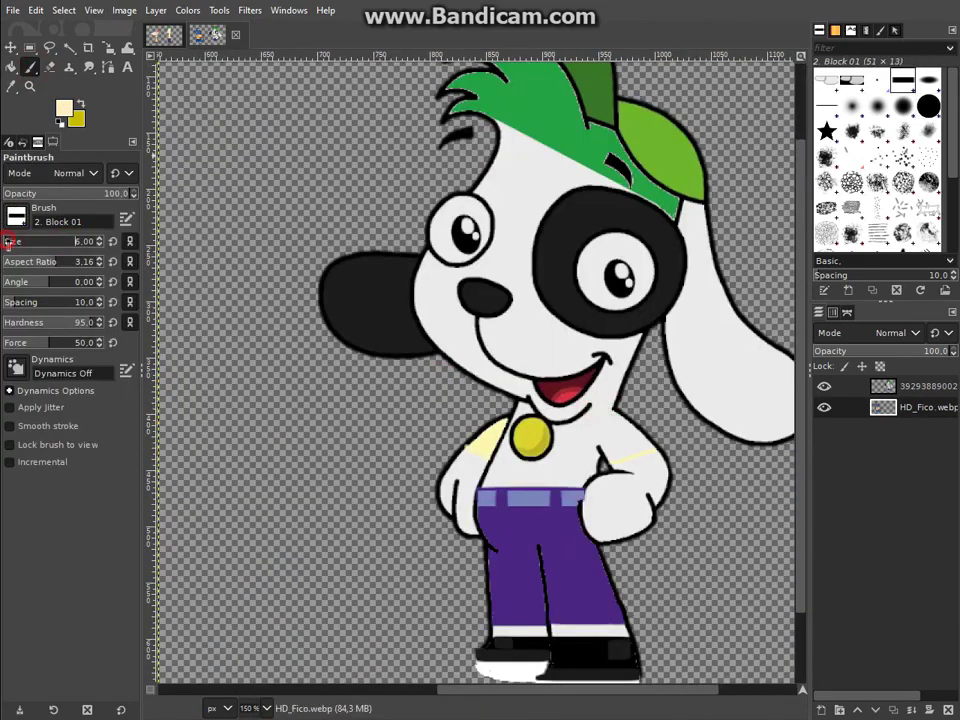
scroll(8, 241, "up", 10)
left_click_drag(152, 400, 319, 400)
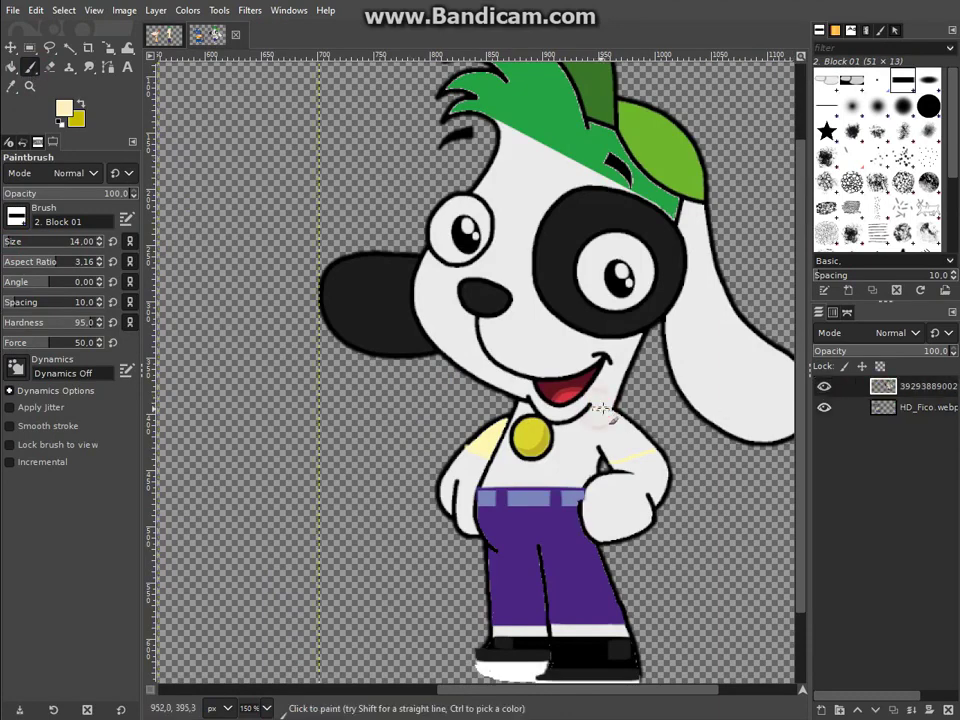
Step: Set the paint colour to cream with the single-pixel brush
left_click(600, 392, "ctrl")
key("comma")
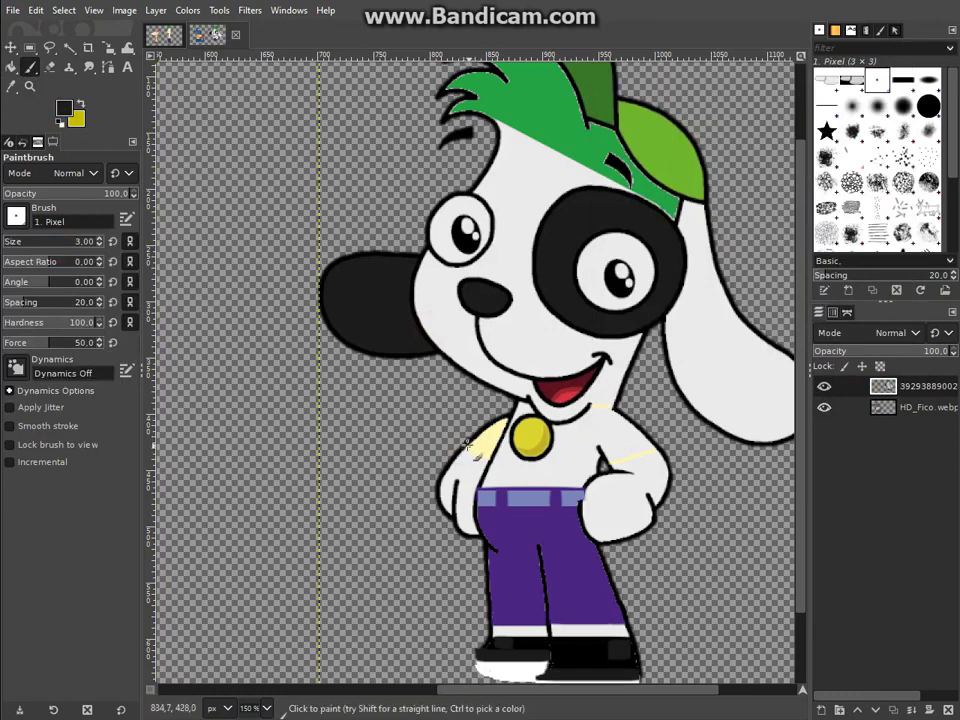
left_click(63, 107)
left_click(778, 270)
left_click(805, 321)
key("shift+b")
left_click(63, 107)
key("Return")
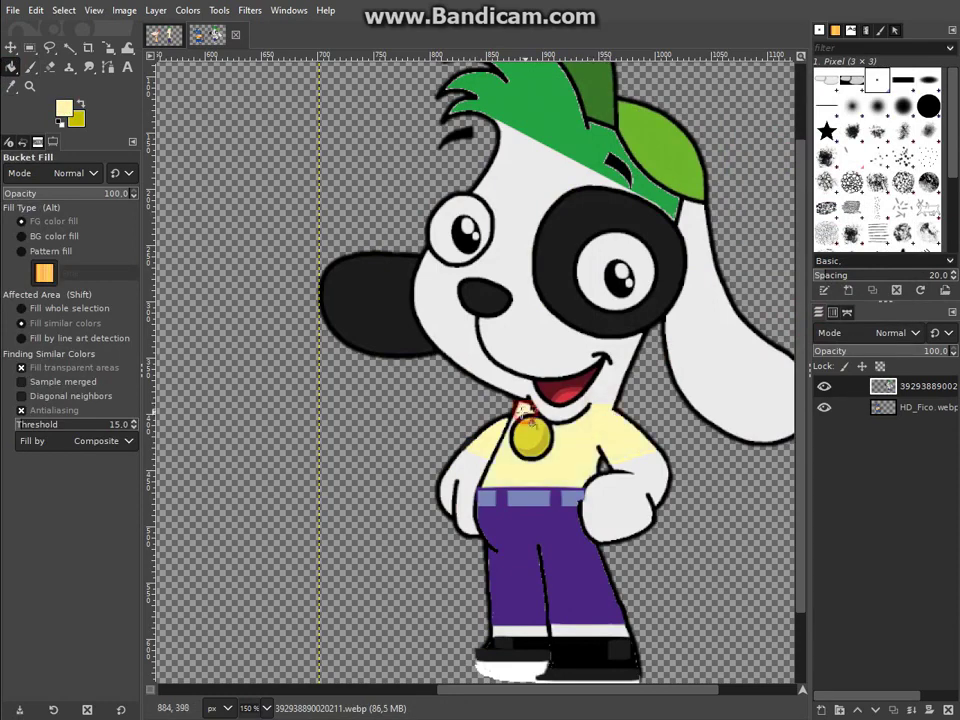
Step: Paint out the yellow collar tag in white and fill the dog's shirt pale yellow
key("p")
key("Return")
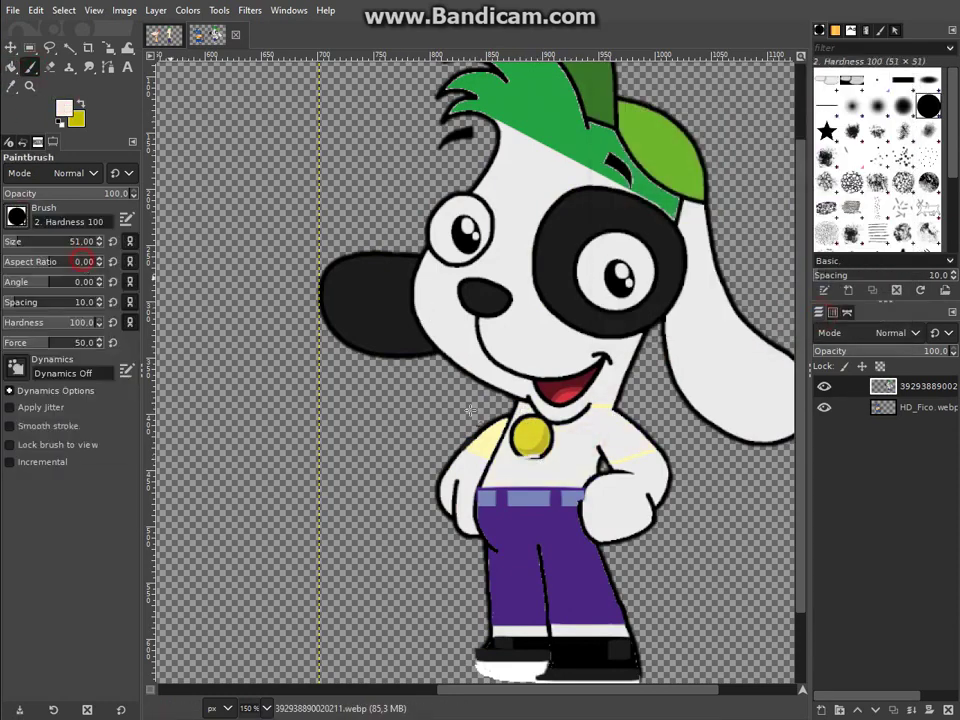
left_click_drag(80, 241, 20, 241)
left_click_drag(515, 440, 548, 440)
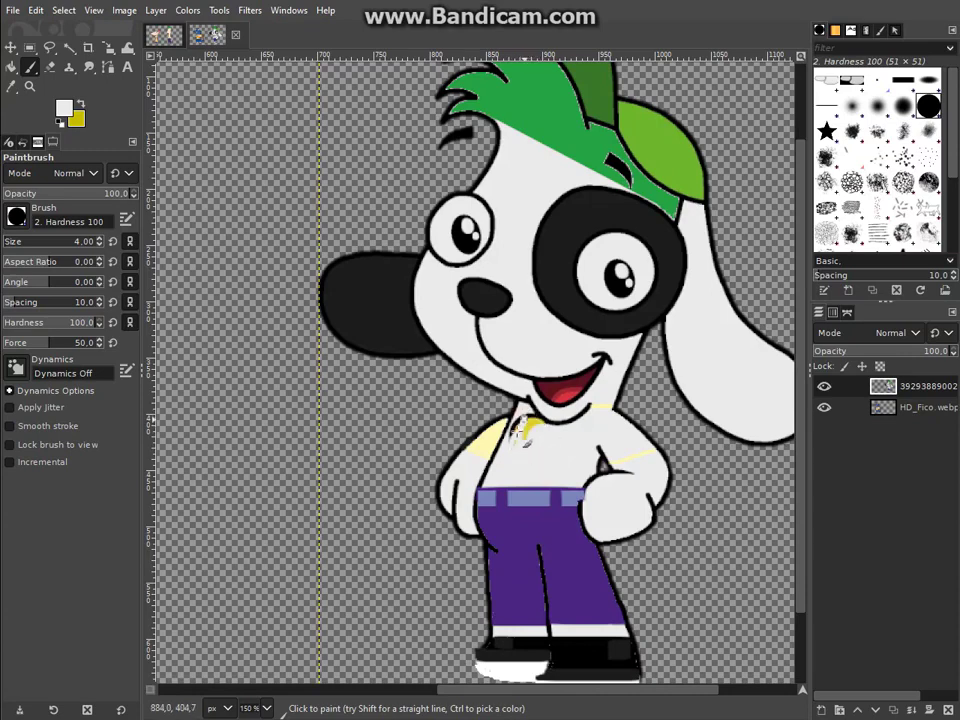
left_click(536, 423, "ctrl")
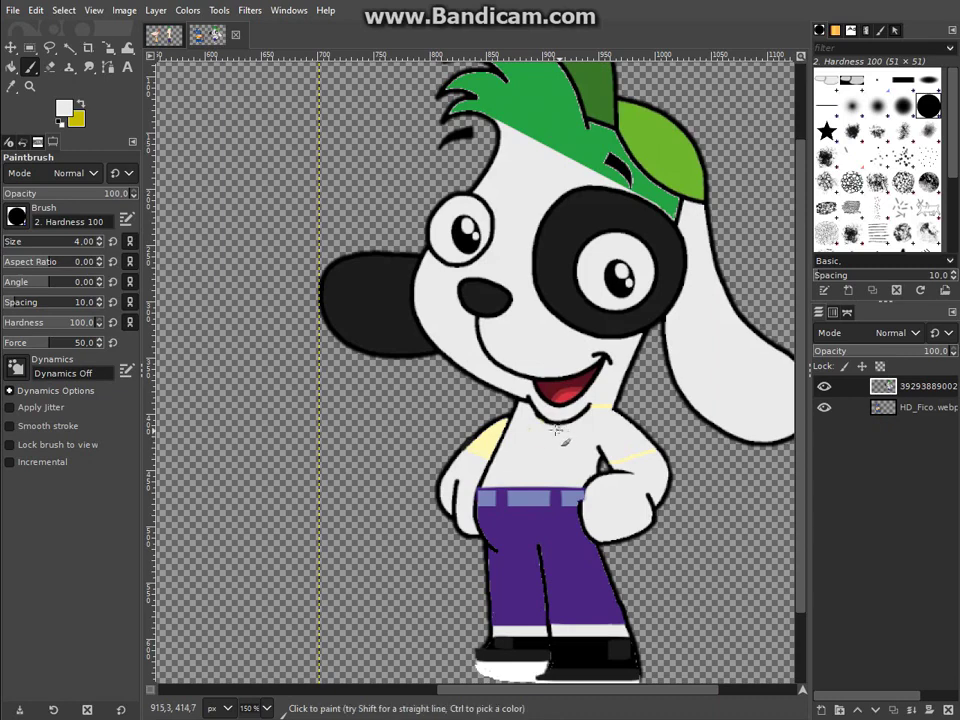
key("shift+b")
left_click(497, 467)
Step: Fill the upper of the dog's left shoe black
left_click(64, 108)
left_click(643, 253)
left_click(804, 321)
left_click(540, 655)
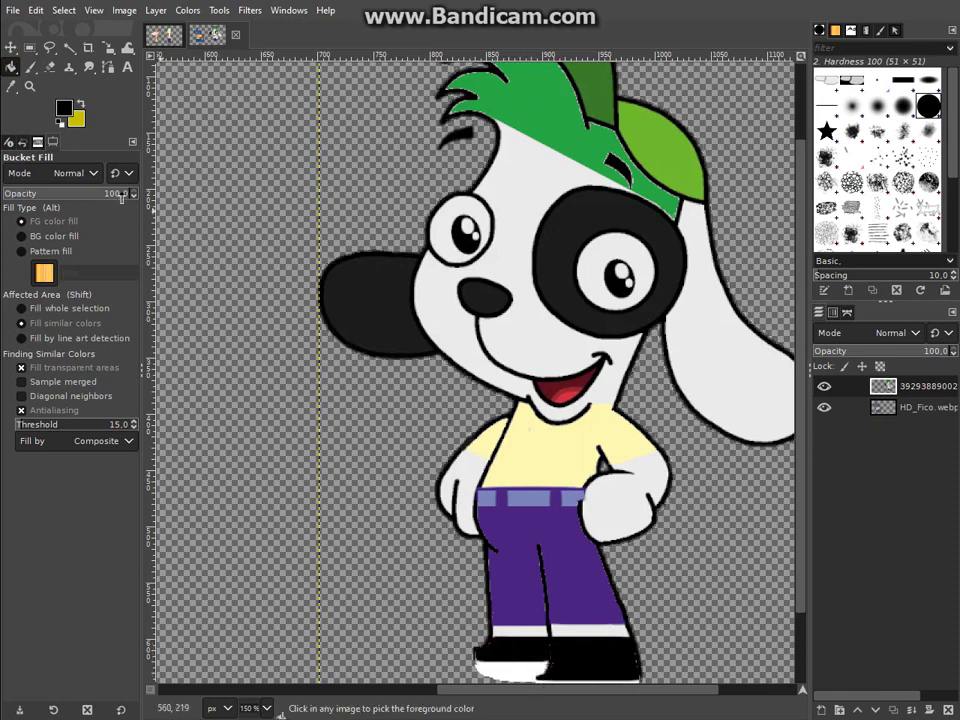
left_click(497, 644)
Step: Clean up the white strokes around the dog's collar and reset colours to black and white
left_click(49, 67)
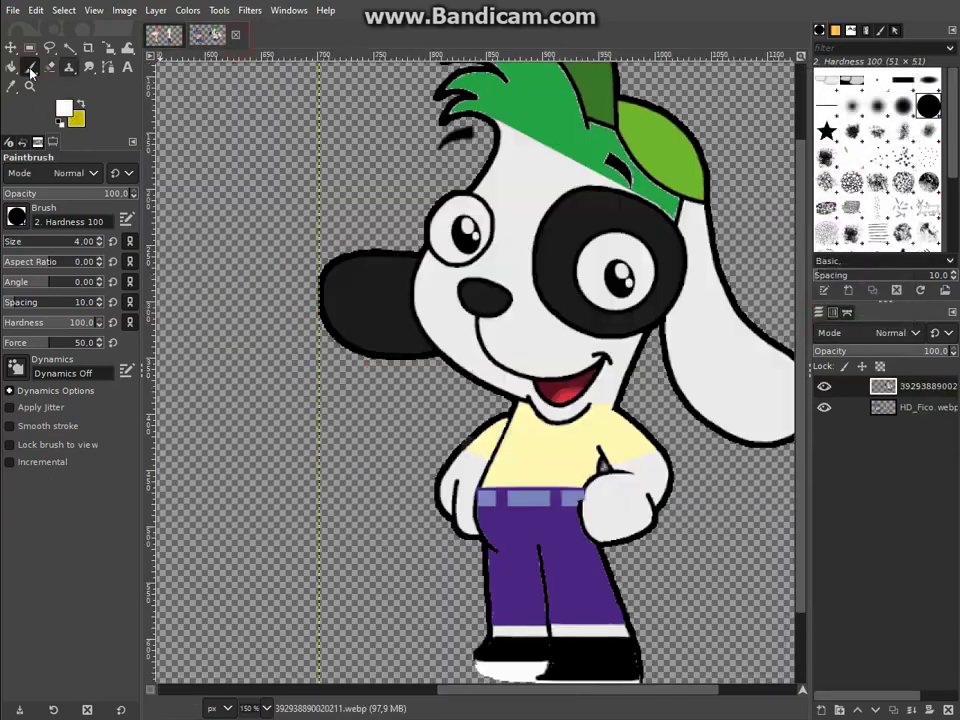
mouse_move(541, 426)
left_mouse_down()
mouse_move(529, 431)
mouse_move(487, 400)
left_mouse_up()
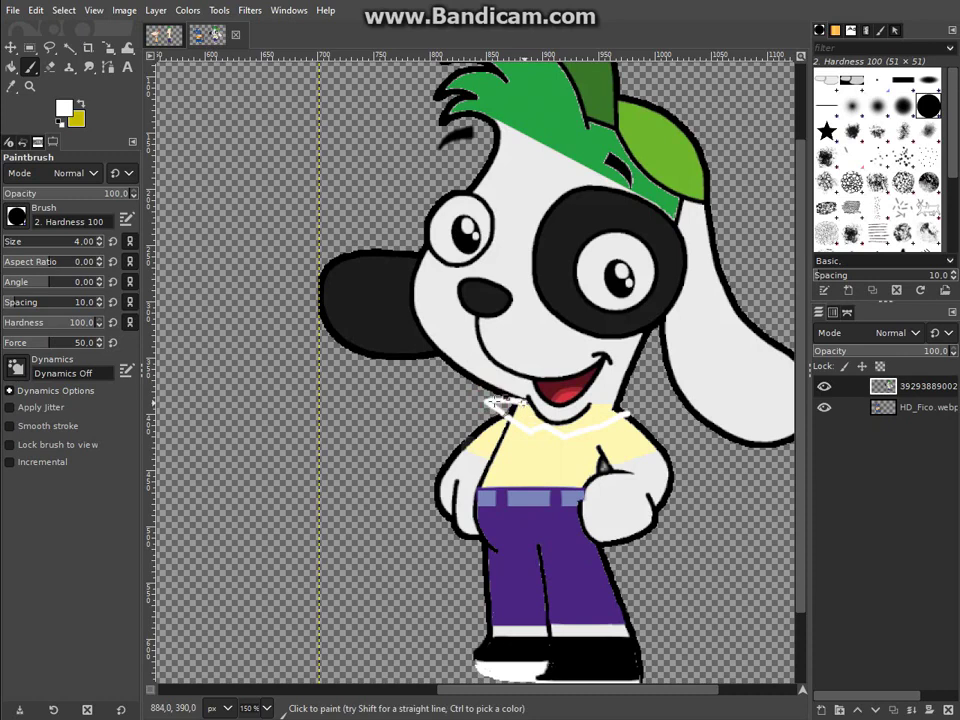
left_click_drag(614, 400, 626, 410)
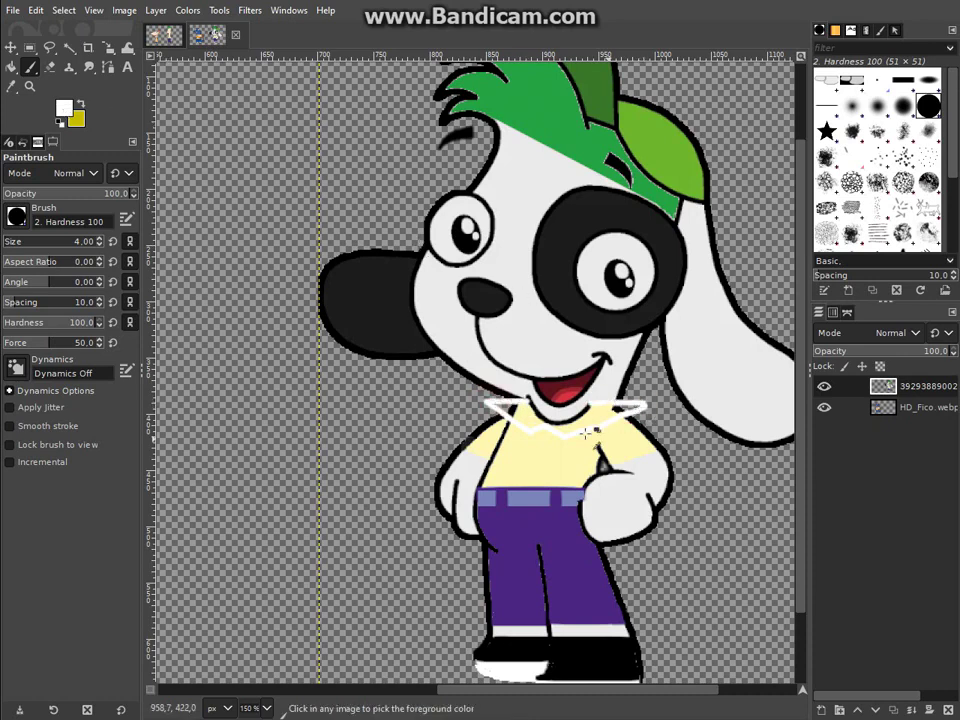
left_click(63, 108)
left_click(805, 321)
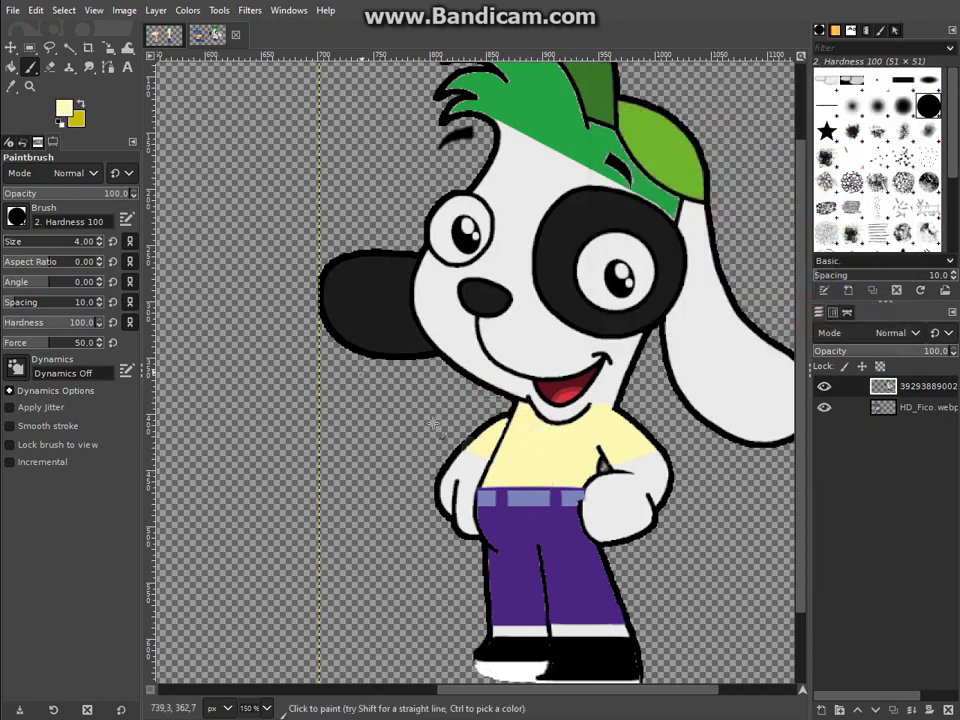
left_click(530, 413, "ctrl")
key("d")
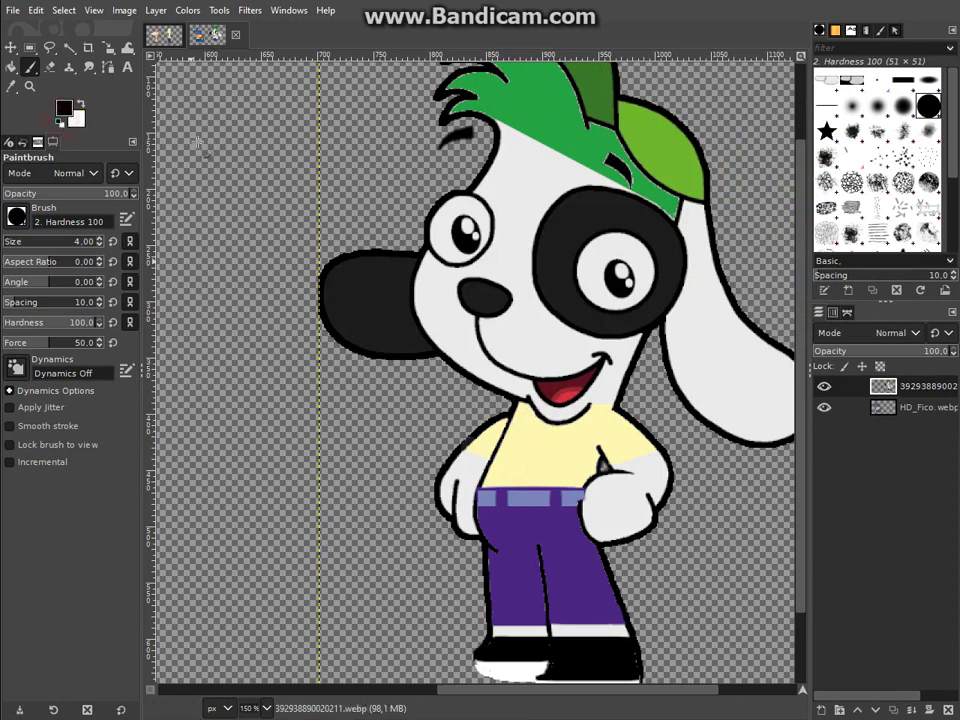
Step: Draw black V-shaped collar lines on the yellow shirt, redoing strokes until right
left_click_drag(560, 438, 512, 399)
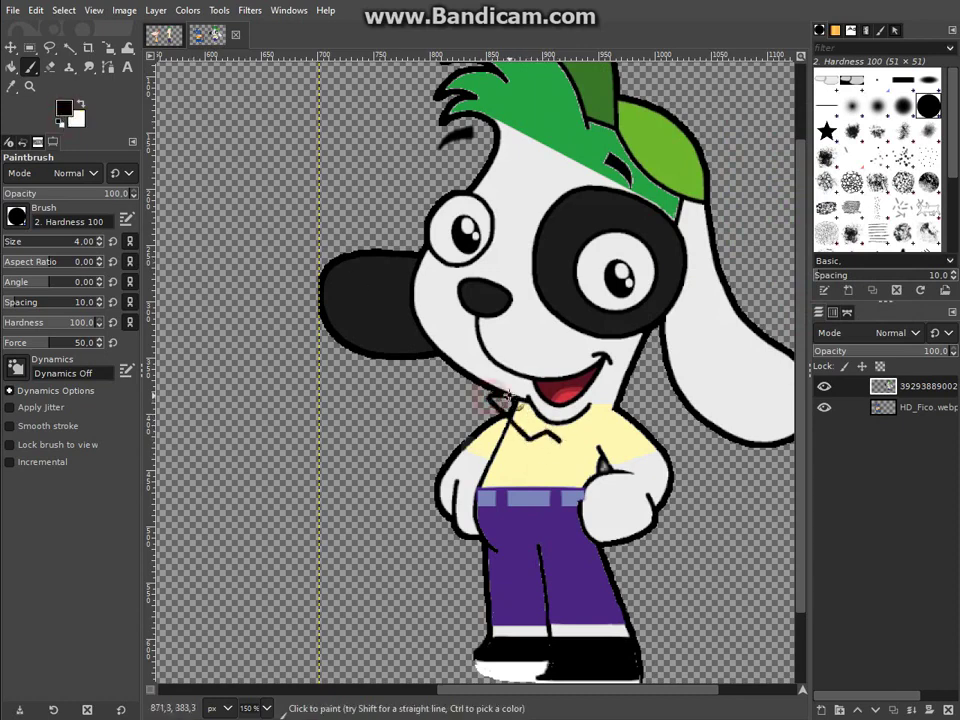
key("ctrl+z")
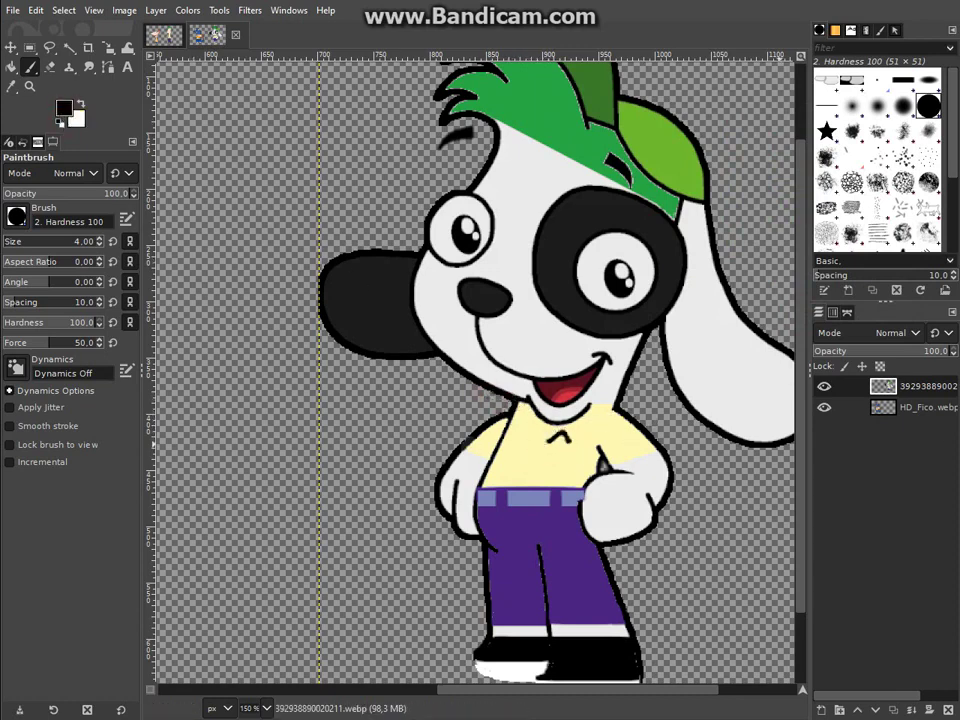
left_click_drag(562, 432, 543, 441)
key("ctrl+z")
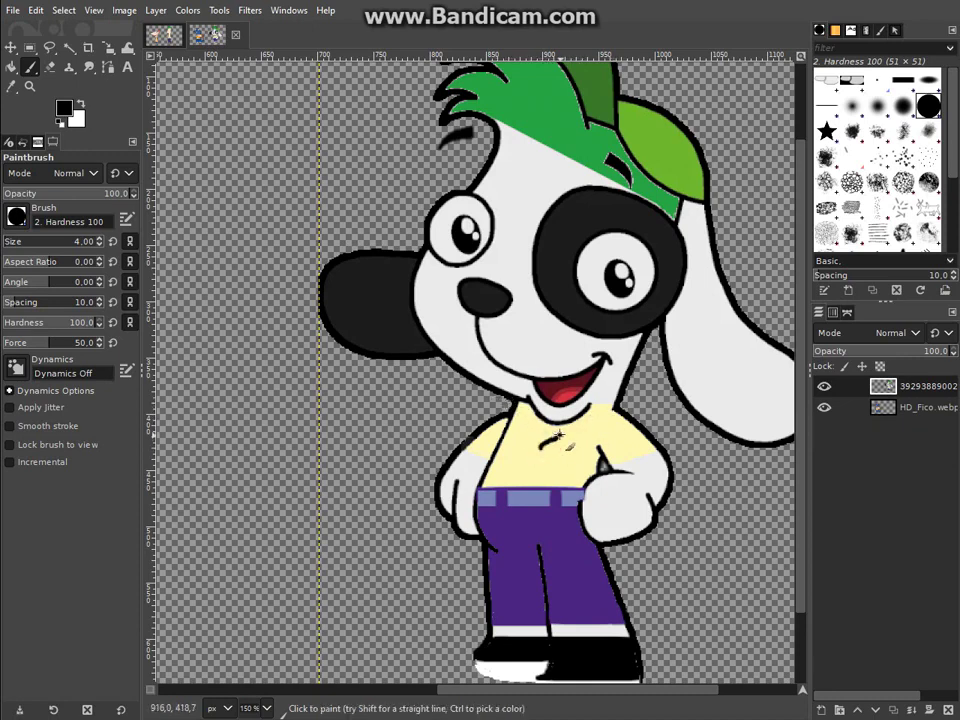
key("ctrl+z")
left_click(538, 444)
left_click_drag(538, 444, 503, 407)
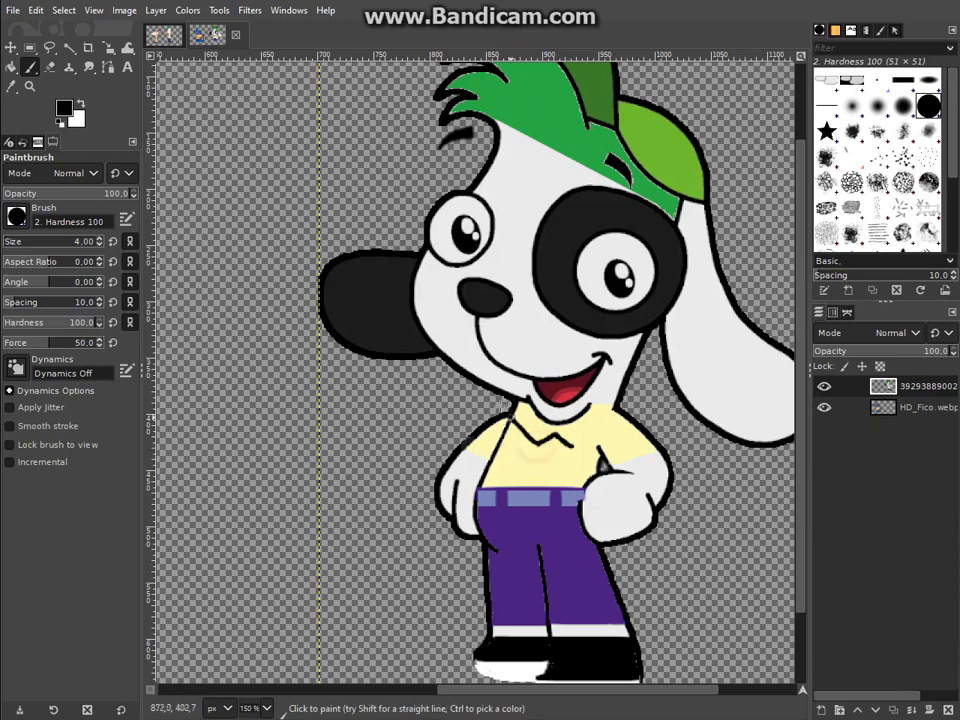
left_click_drag(572, 445, 620, 405)
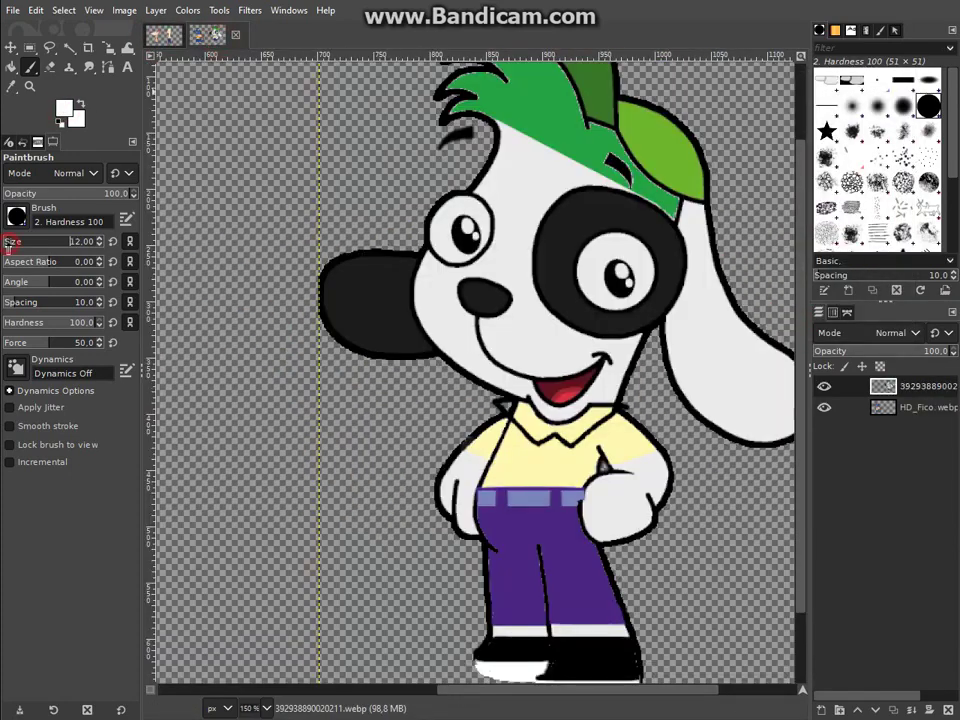
Step: Fill the shirt button white, shrink the brush, and zoom out to show both characters
left_click(545, 456)
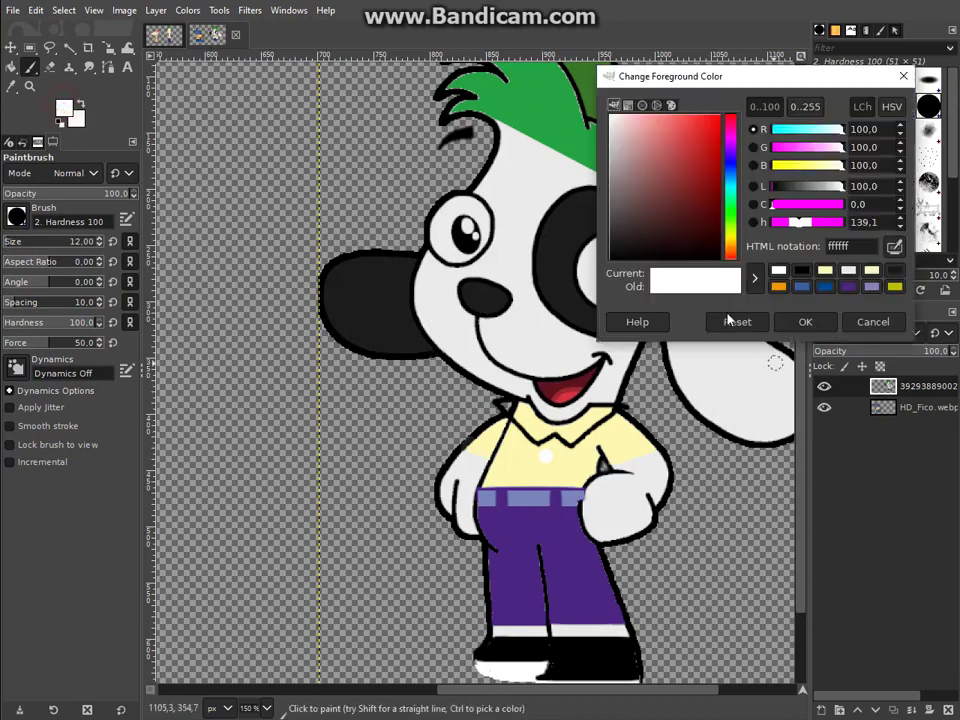
left_click(79, 106)
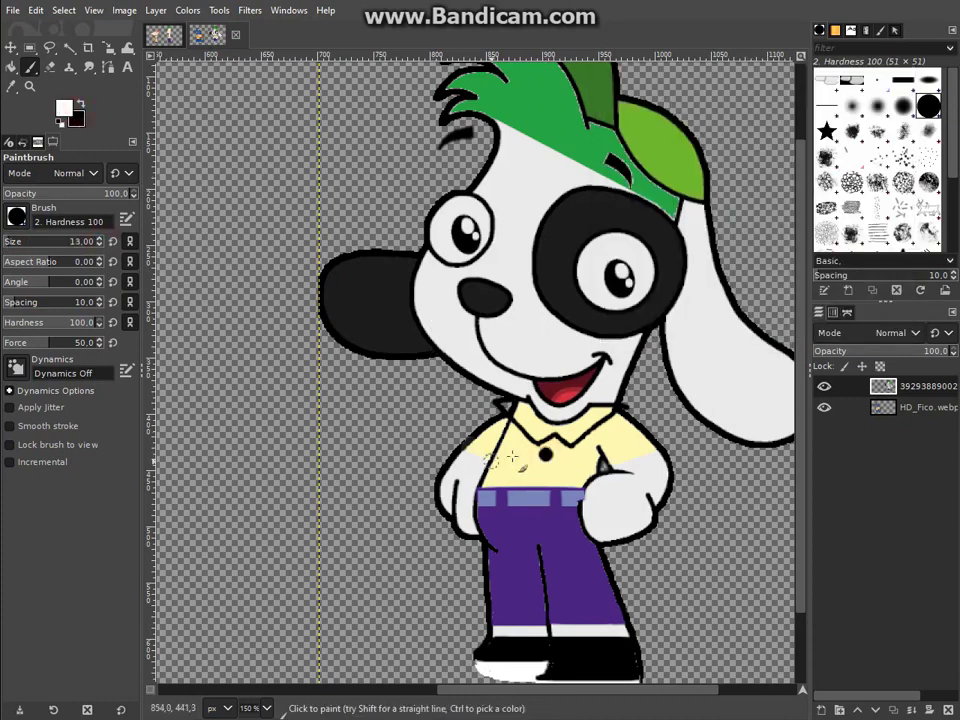
left_click(97, 243)
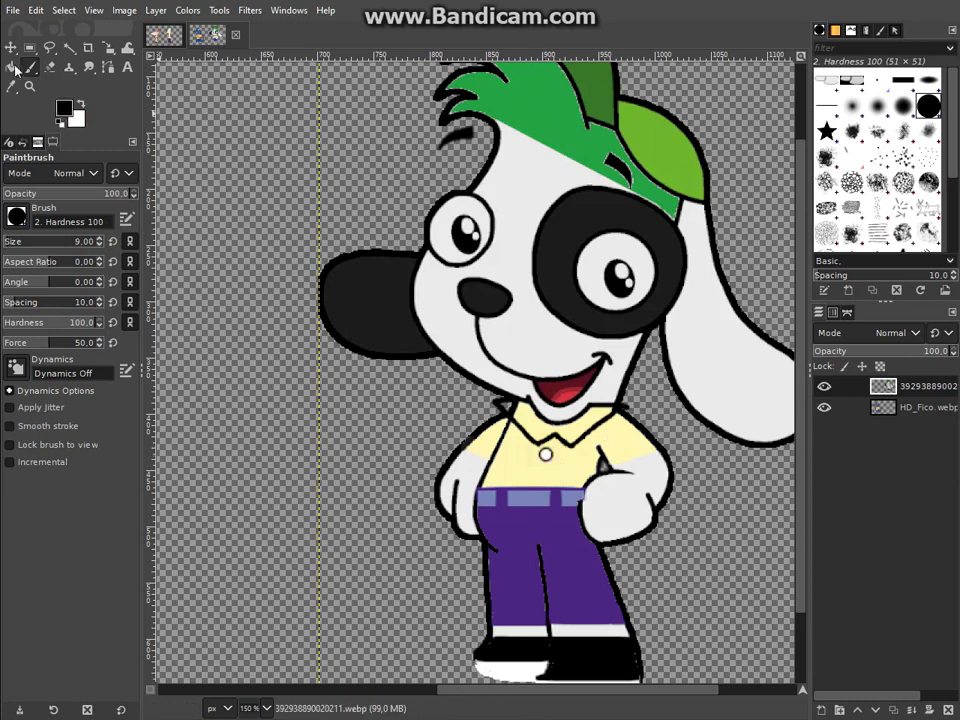
key("shift+b")
left_click(545, 455)
key("p")
key("bracketleft")
key("bracketleft")
key("bracketleft")
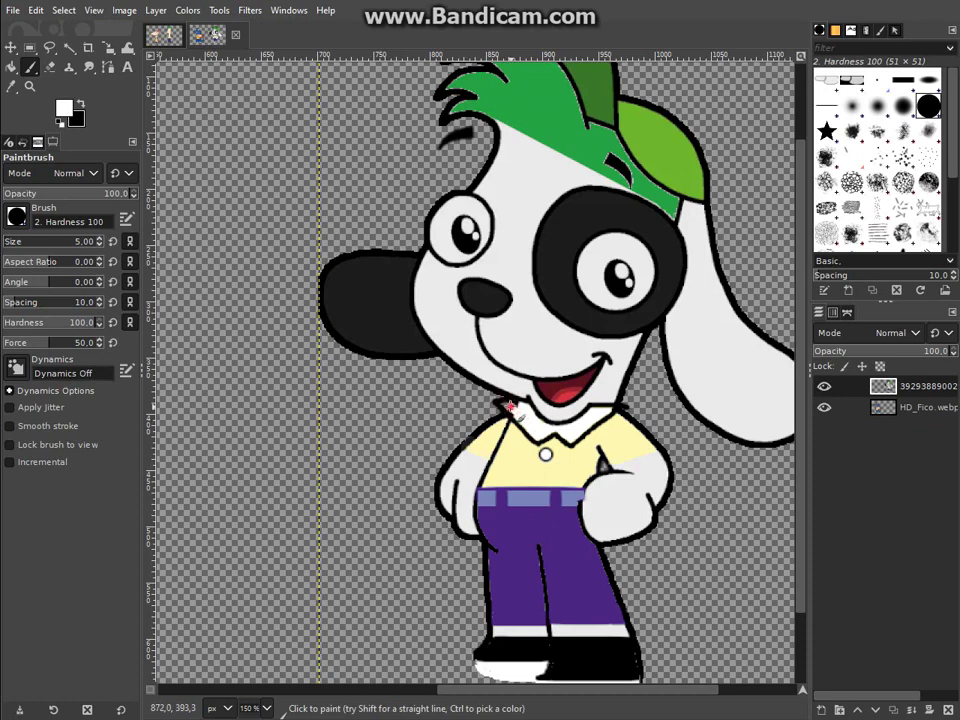
key("shift+b")
key("p")
key("bracketleft")
key("bracketleft")
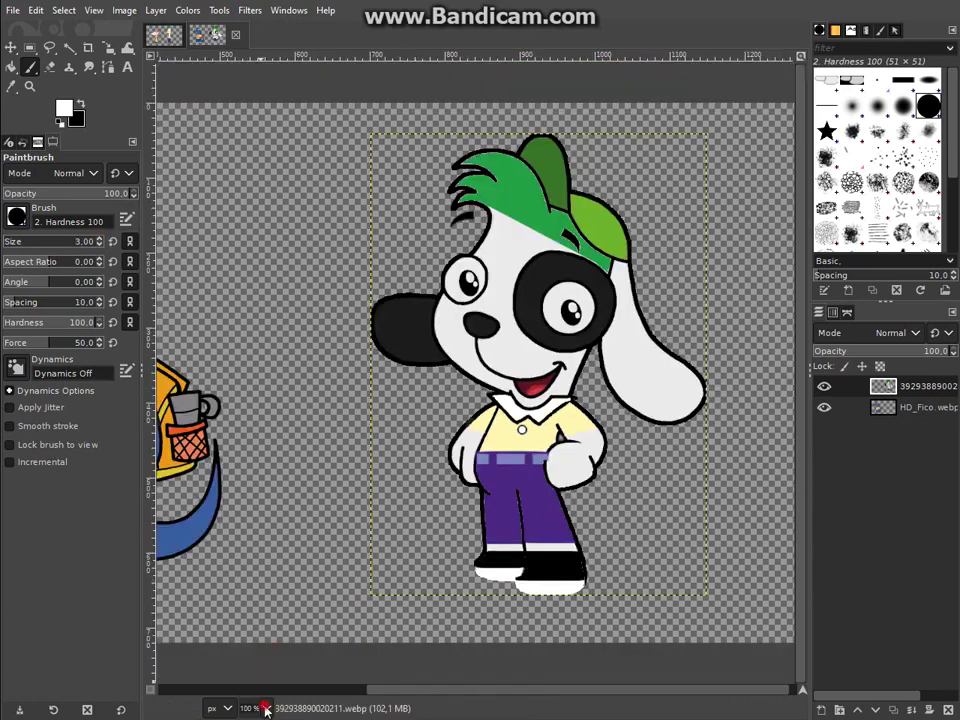
left_click(257, 708)
left_click(257, 658)
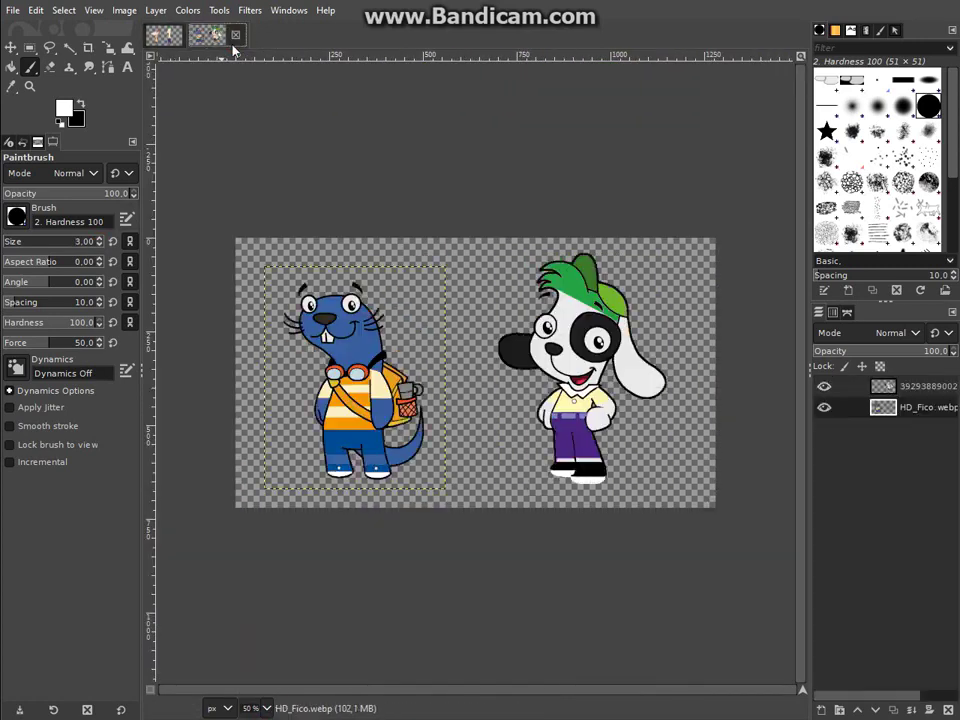
Step: Export the image as PNG 'WHOA, PHINEAS AND FERB IN DOKI STYLED 2' into Videos > Roblox
left_click(164, 37)
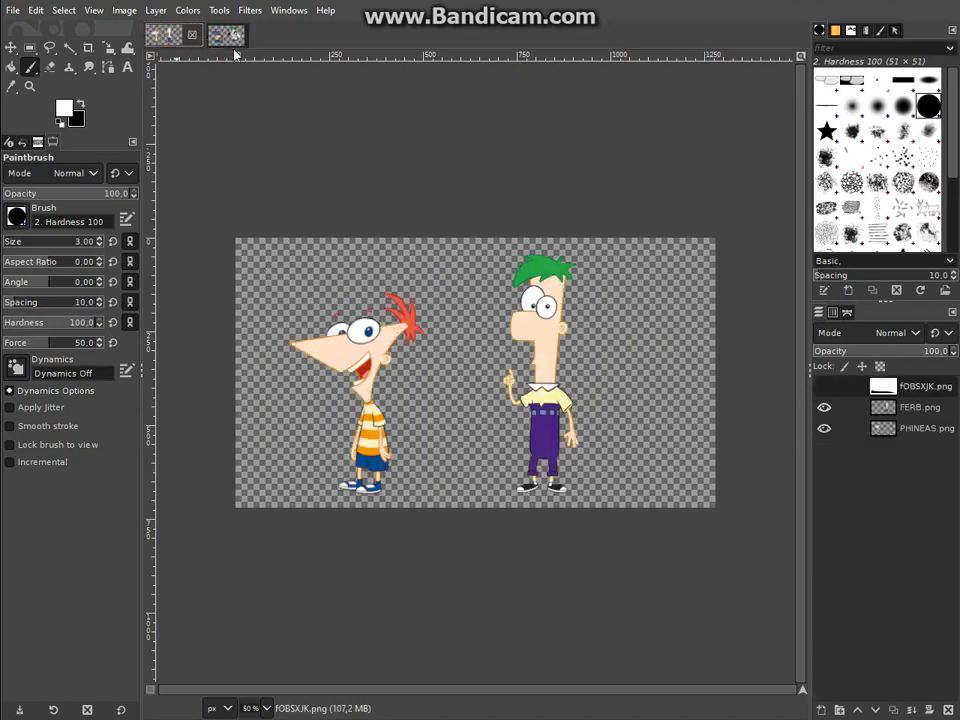
left_click(228, 37)
key("ctrl+shift+e")
type("DOKI AND")
key("BackSpace")
key("BackSpace")
key("BackSpace")
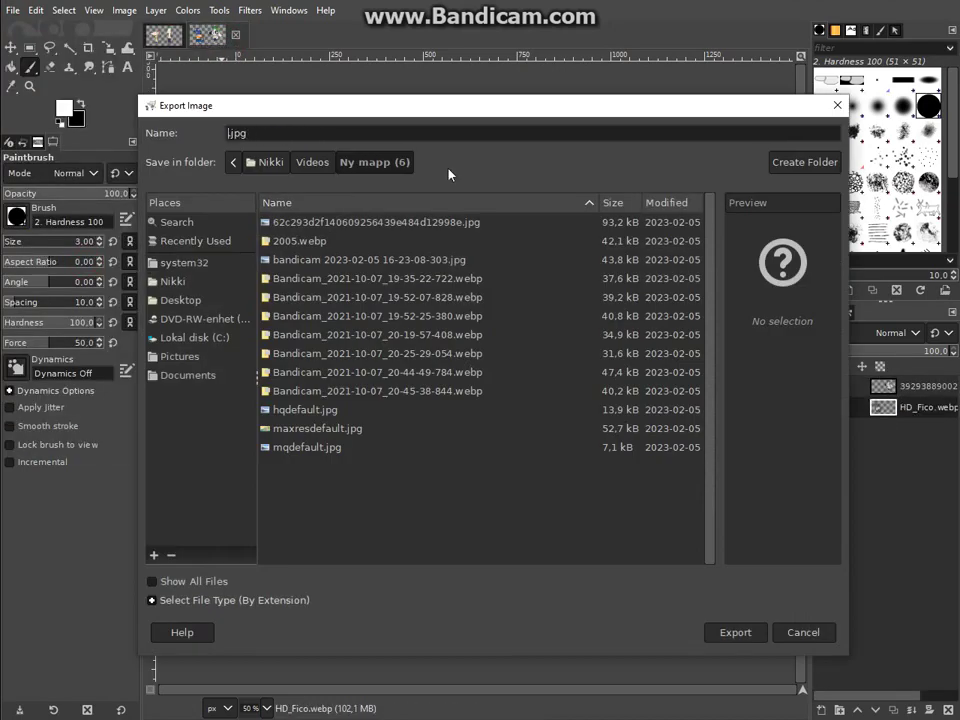
left_click(312, 162)
double_click(289, 388)
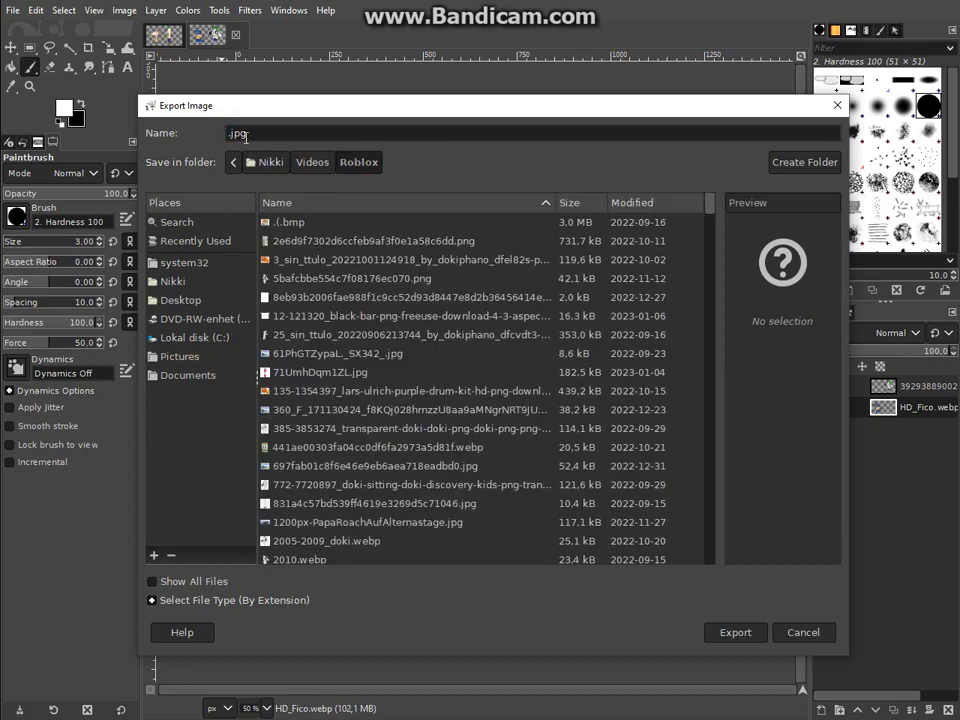
type("WHOA, PHINEAS AND FERB IN DOKI STYLED 2")
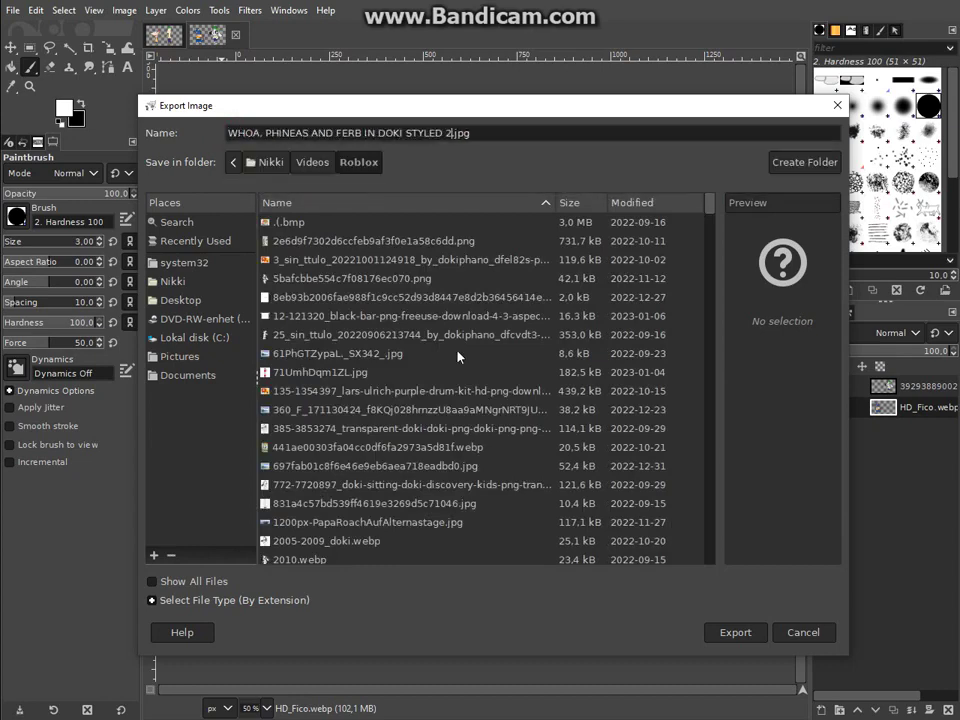
left_click(230, 600)
scroll(816, 542, "down", 10)
scroll(816, 542, "up", 3)
left_click(200, 566)
left_click(735, 632)
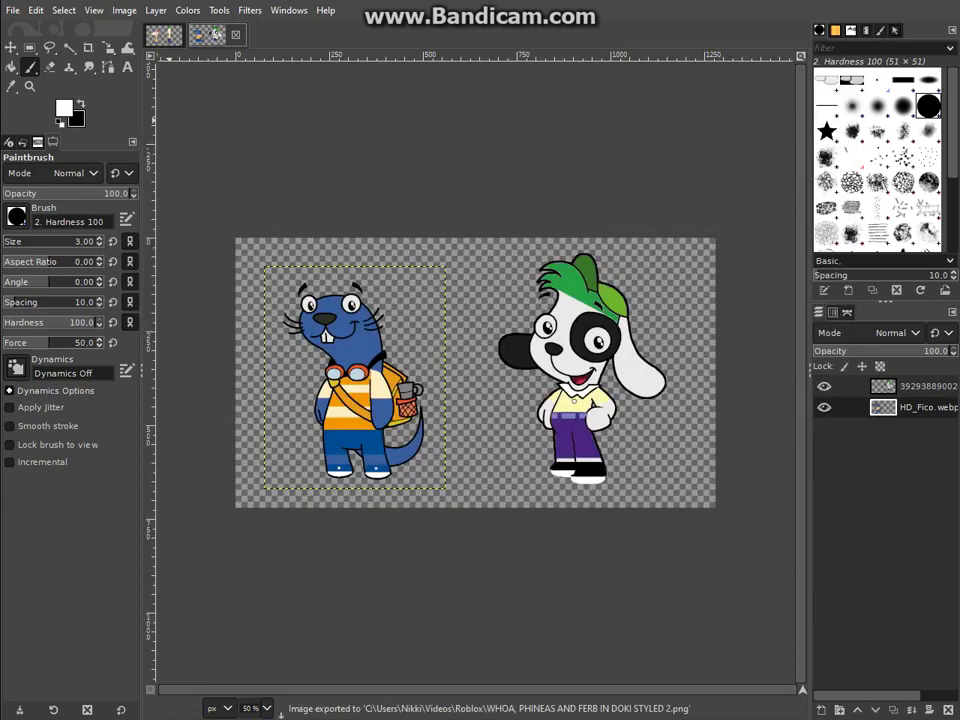
Step: Paint a red mark on the beaver's forehead and zoom in closely on it
left_click(63, 108)
left_click(739, 108)
left_click(801, 319)
left_click(330, 299)
left_click(258, 708)
left_click(260, 611)
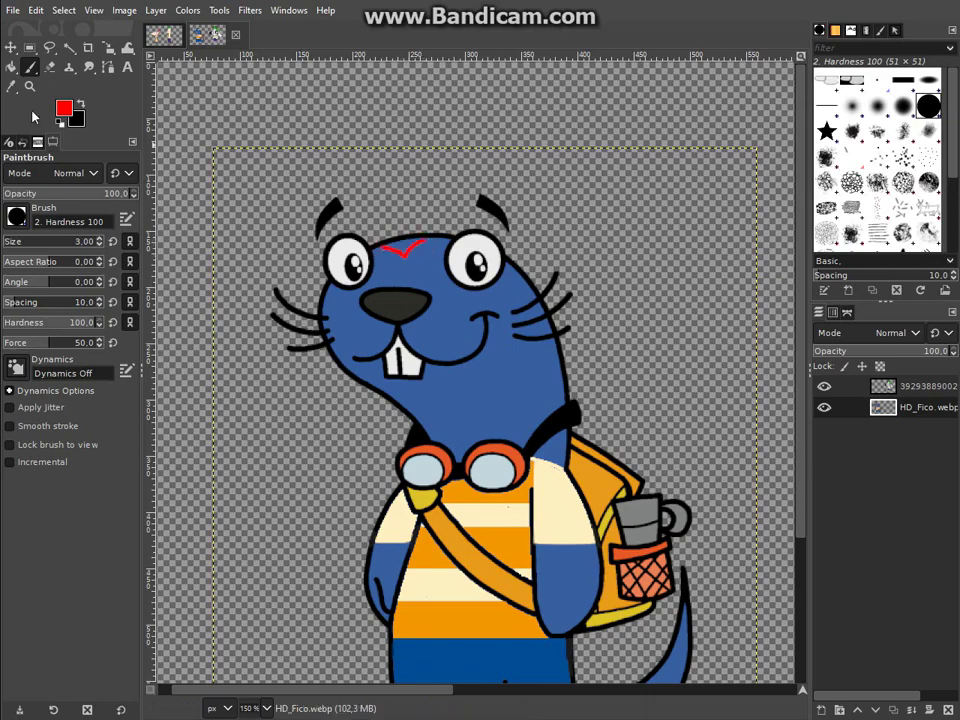
Step: Select the beaver's forehead patch and bucket-fill it solid red
key("shift+b")
key("p")
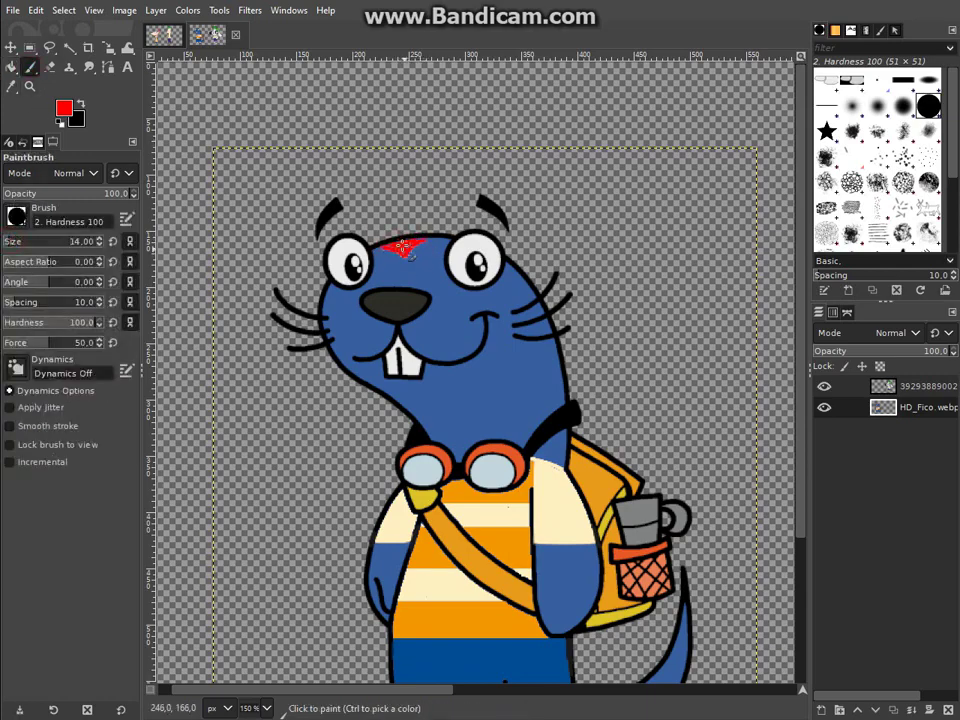
key("u")
left_click(397, 244)
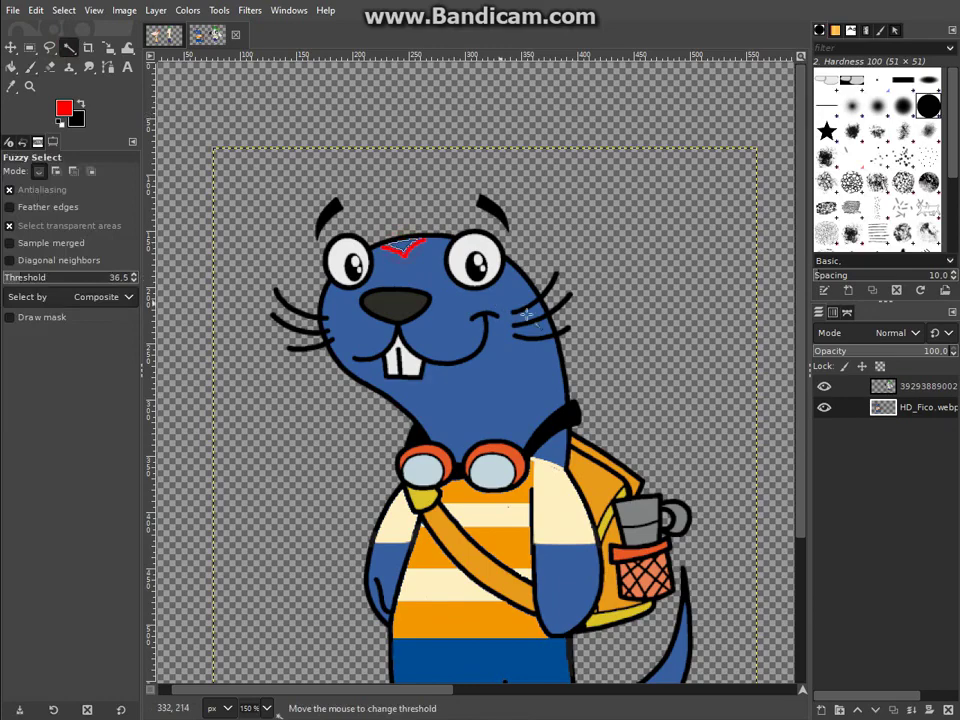
key("ctrl+x")
key("shift+b")
scroll(400, 320, "up", 1)
left_click(403, 316)
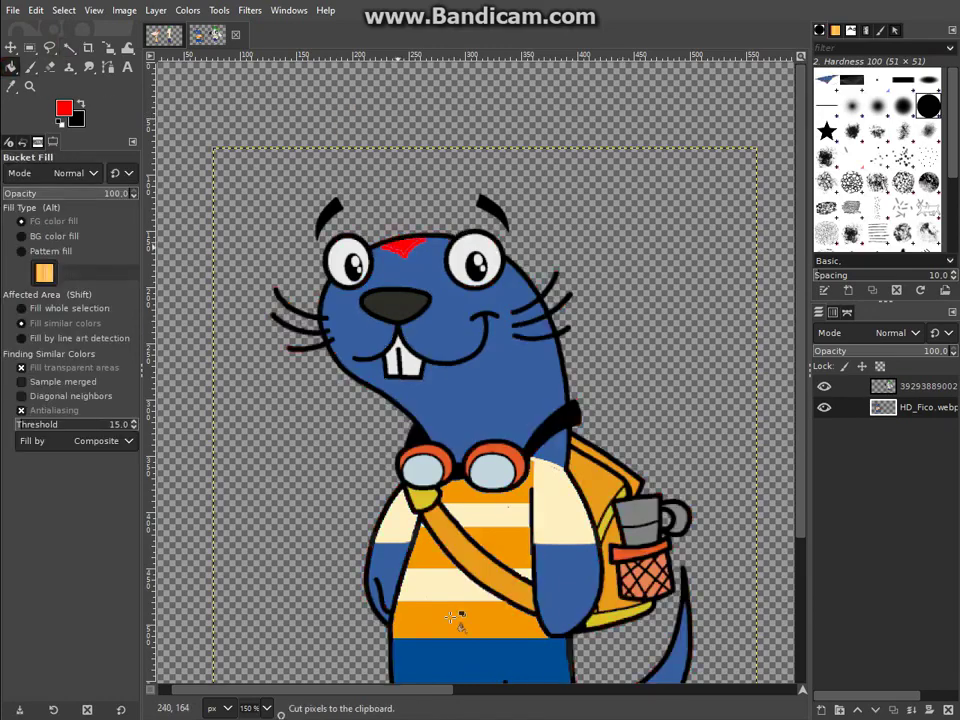
Step: Zoom out and re-export the picture as WHOA, PHINEAS AND FERB IN DOKI STYLED 2.png
key("minus")
key("minus")
key("minus")
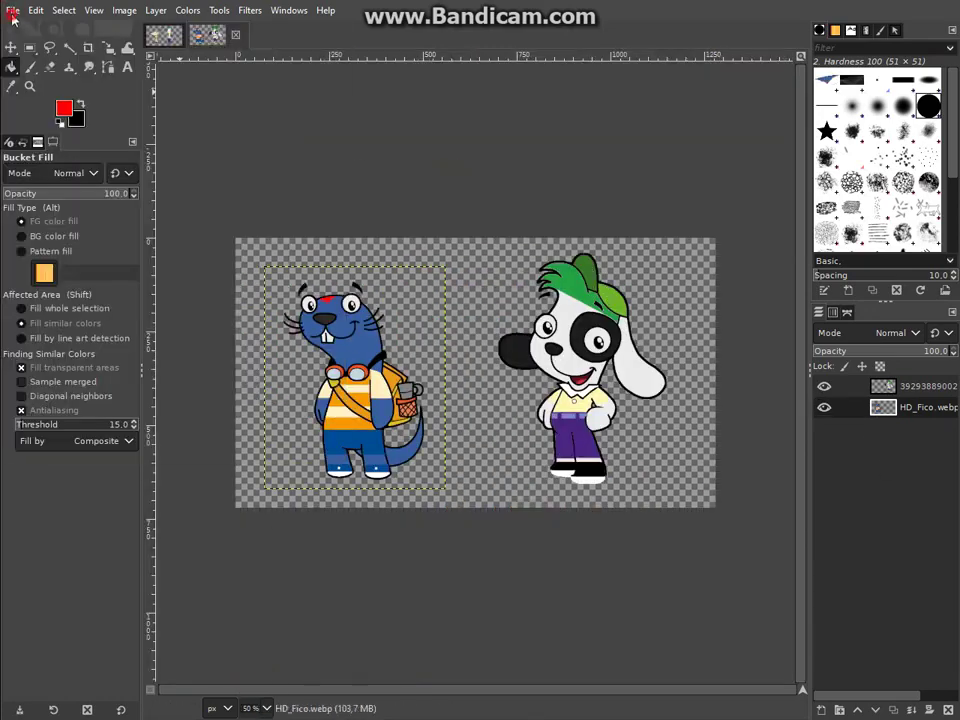
key("ctrl+shift+e")
left_click(733, 635)
key("Return")
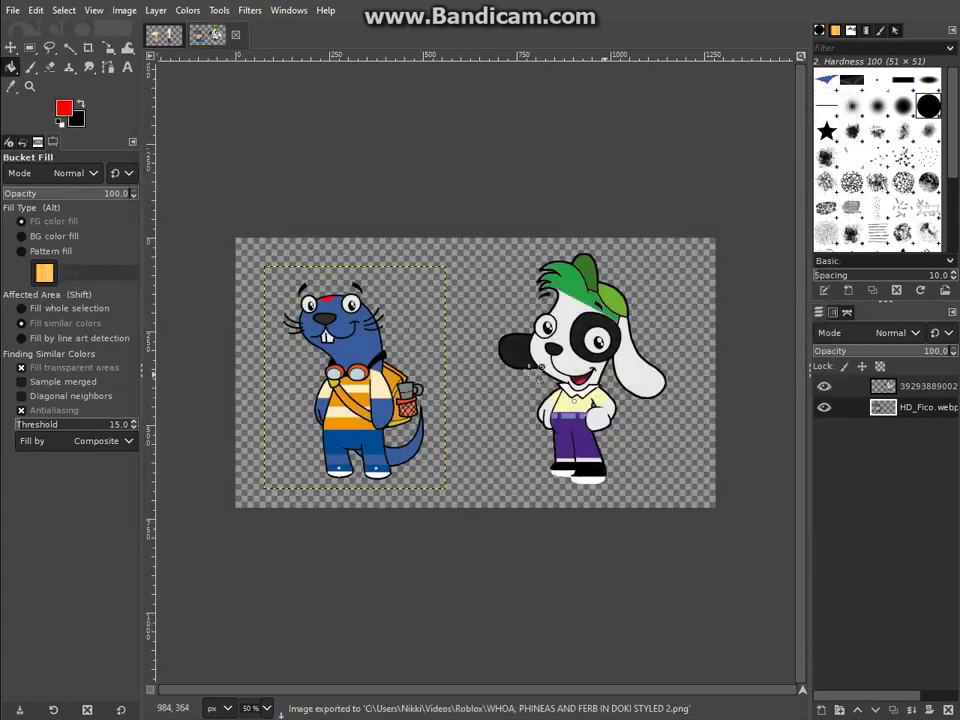
Step: Make Doki the dog's layer active to display the finished picture
key("Page_Up")
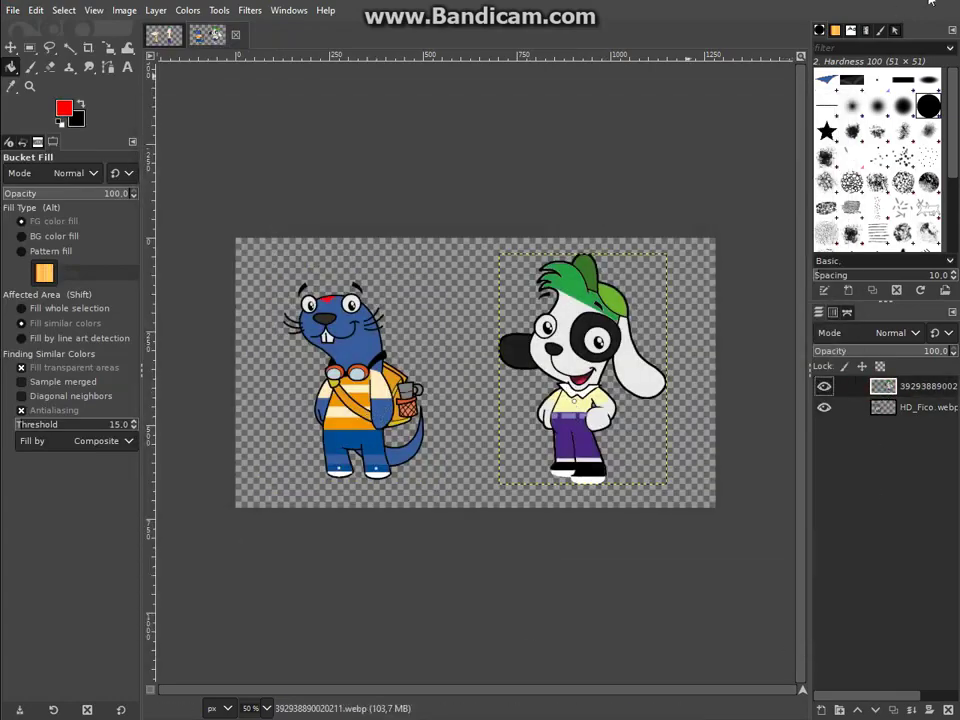